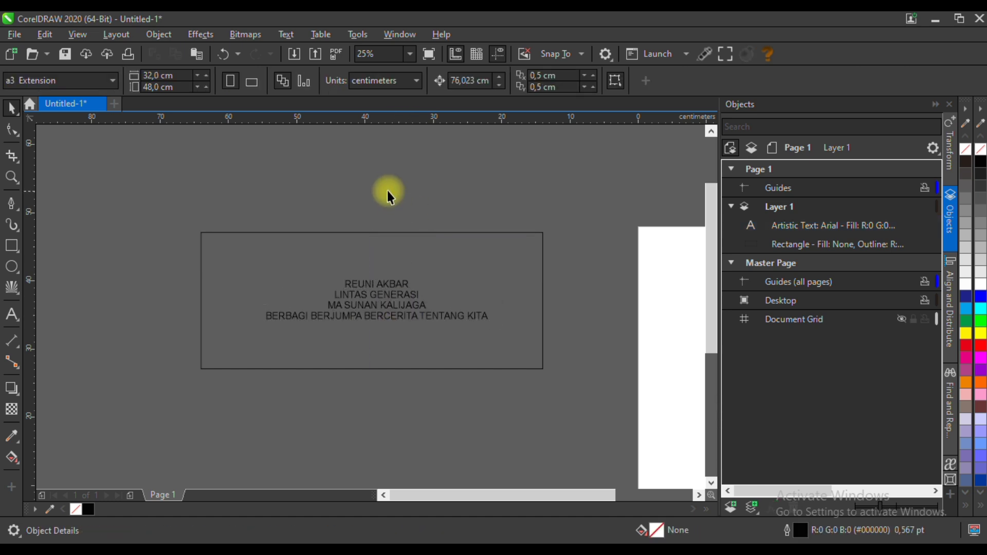
- Duplicate the banner rectangle as a full-height strip about 10.8 cm wide against its right edge
click(456, 274)
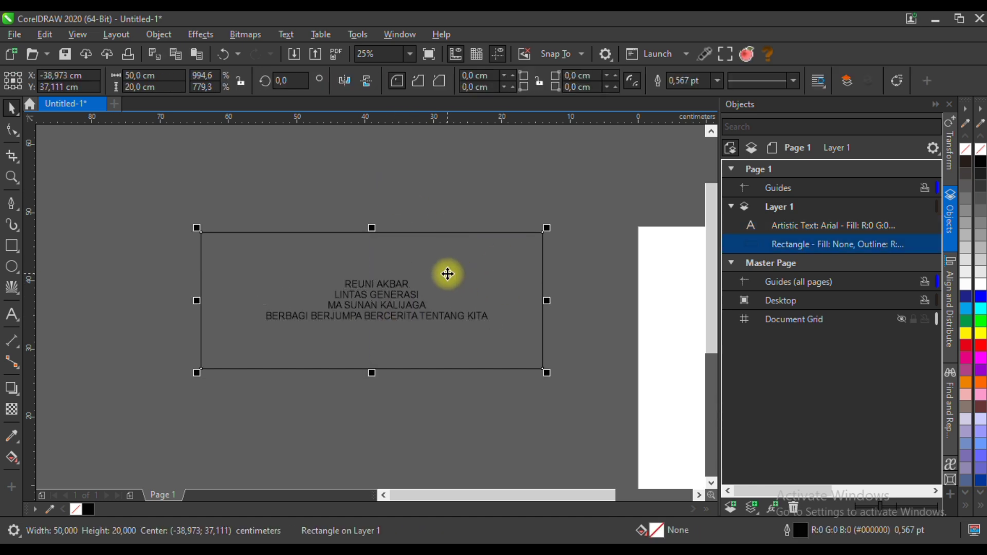
drag(202, 294, 467, 287)
scroll(584, 287, up, 2)
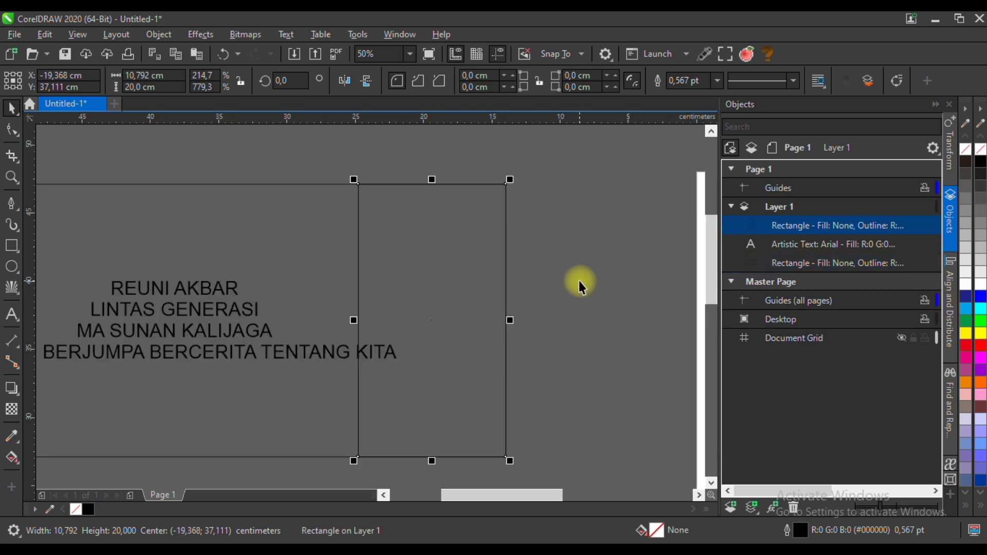
- Convert the strip to curves and delete its upper-left corner node, leaving a right triangle
click(12, 130)
key(ctrl+q)
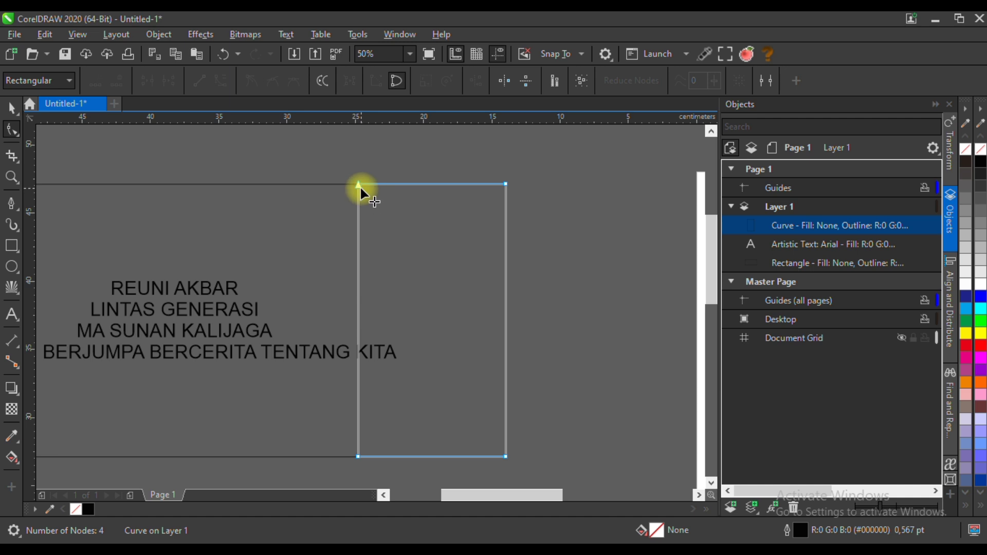
key(ctrl+z)
right_click(377, 204)
click(409, 144)
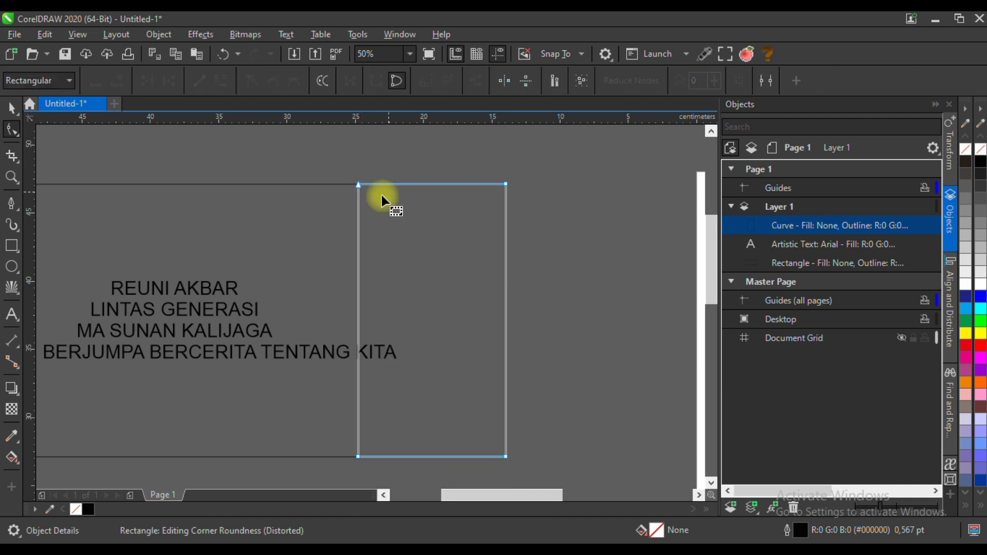
click(359, 185)
key(Delete)
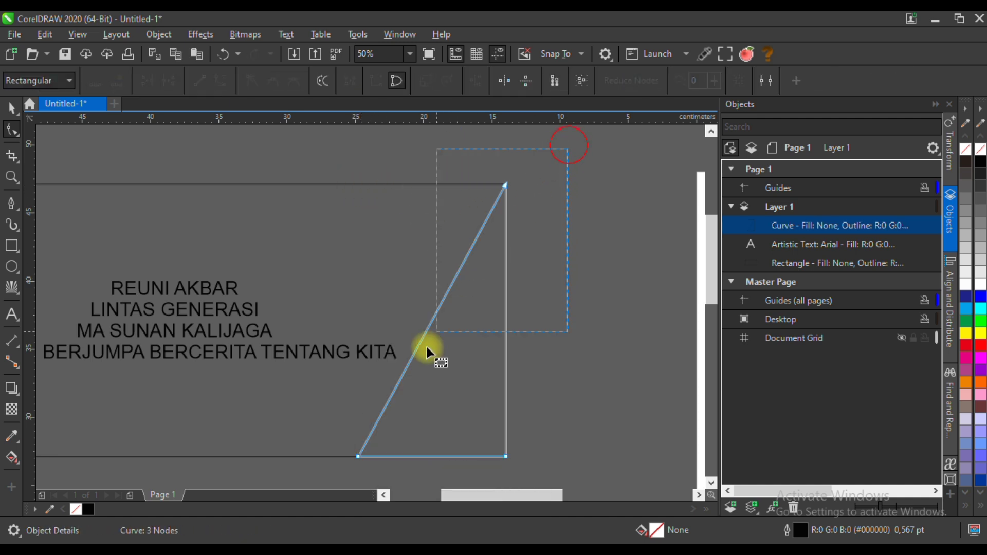
- Convert all triangle segments to curves, add nodes to bend the diagonal into an S, and lower the top node along the right edge
drag(443, 327, 333, 442)
click(222, 80)
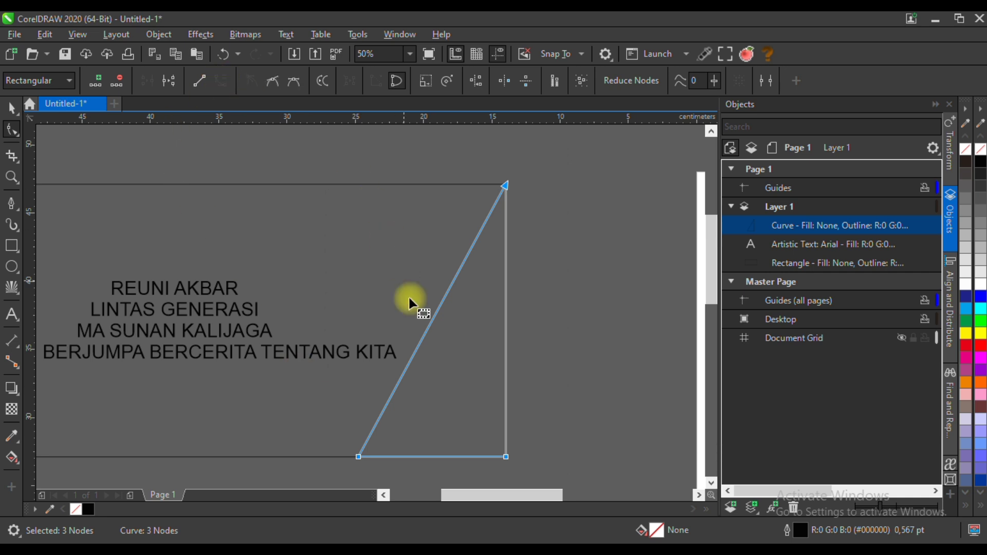
click(449, 358)
double_click(409, 363)
drag(410, 363, 451, 280)
double_click(465, 283)
drag(505, 183, 505, 226)
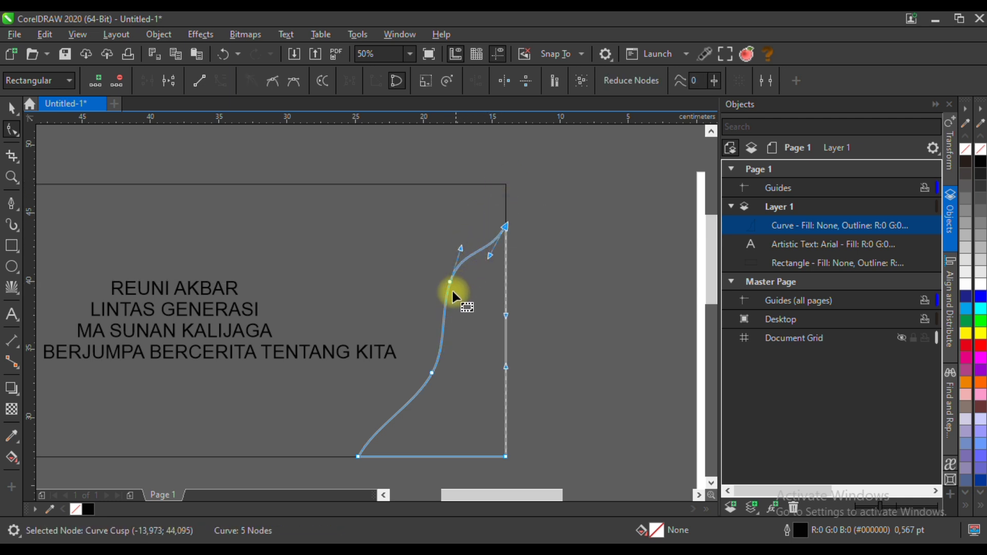
- Add more nodes along the lower diagonal and move them to form a flowing wave
double_click(441, 342)
drag(432, 374, 397, 370)
double_click(380, 406)
drag(381, 407, 396, 414)
double_click(397, 414)
drag(396, 371, 407, 374)
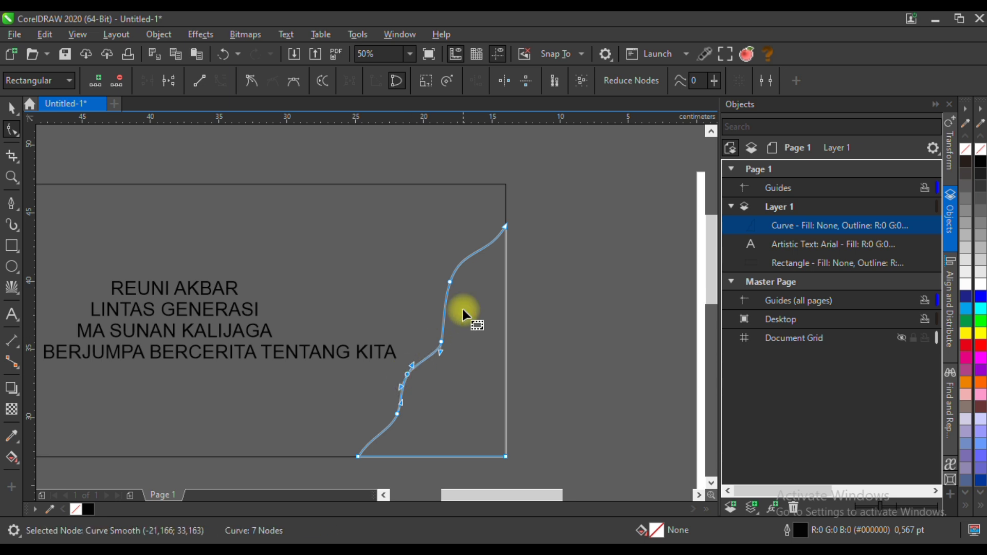
drag(442, 342, 455, 330)
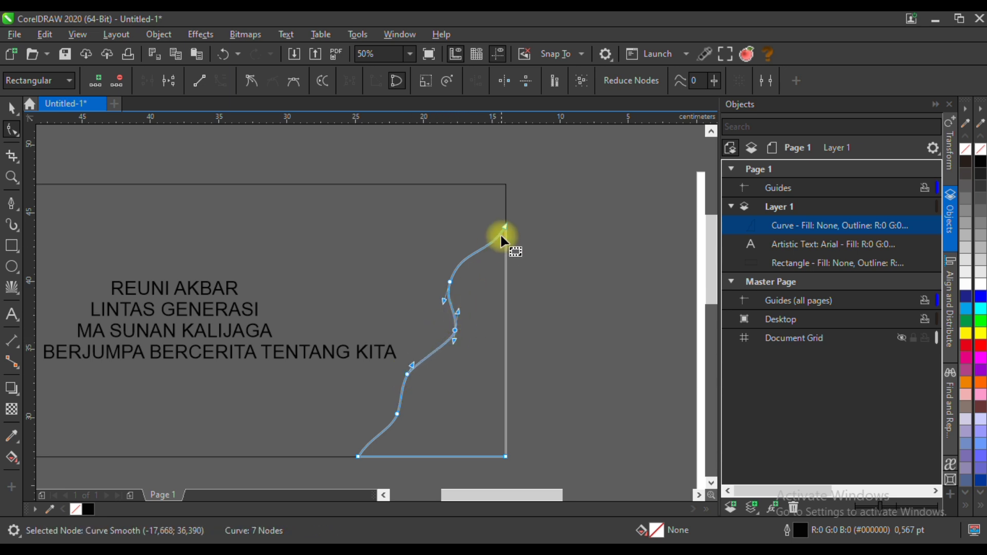
- Scale the wavy shape down to about 73.5% towards the banner's lower-right corner
click(11, 108)
drag(513, 221, 504, 250)
key(ctrl+z)
drag(353, 224, 394, 271)
click(467, 427)
click(432, 394)
- Fine-tune the node positions on the lower part of the wavy edge, then deselect the shape
click(12, 130)
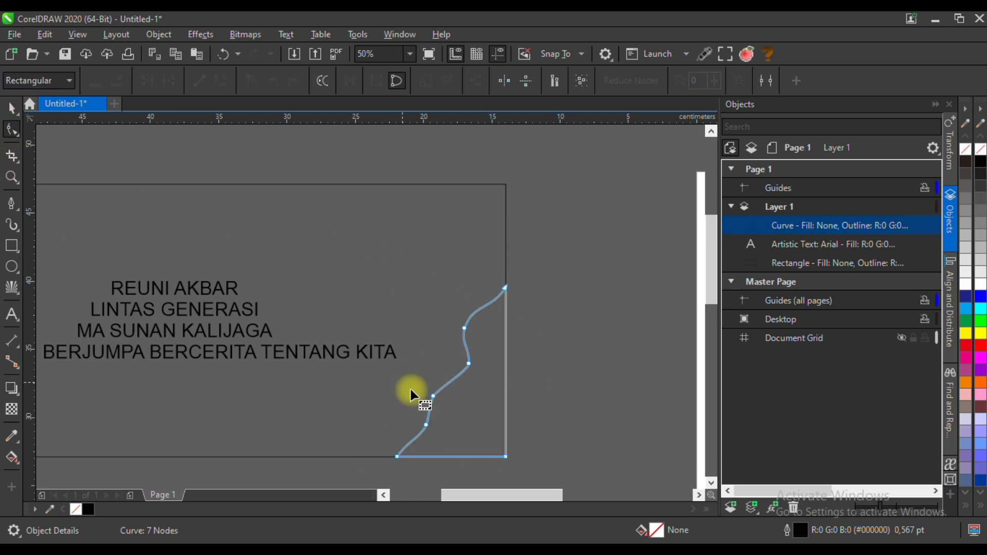
scroll(453, 404, up, 1)
drag(398, 440, 405, 450)
drag(413, 378, 418, 371)
scroll(481, 329, down, 1)
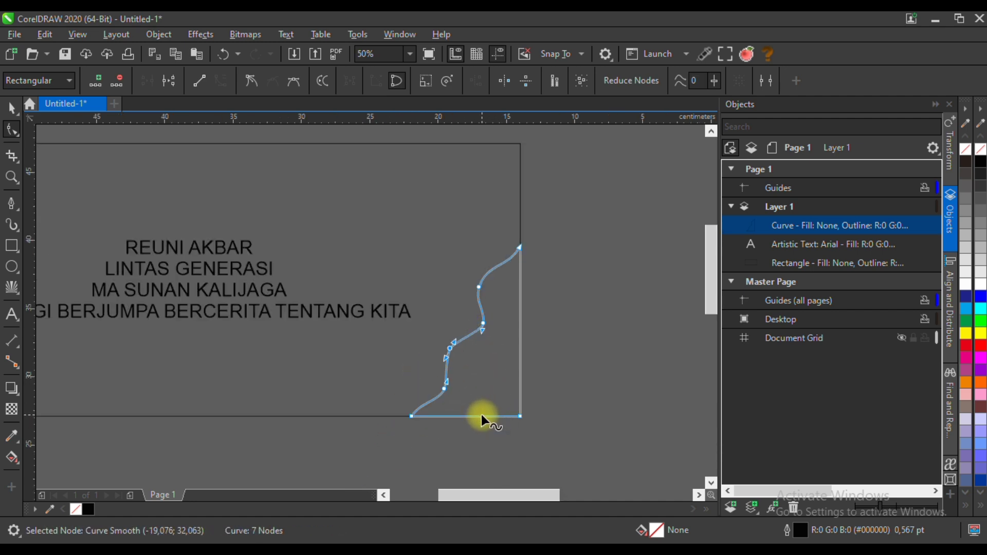
scroll(482, 417, up, 1)
click(466, 340)
scroll(466, 340, down, 1)
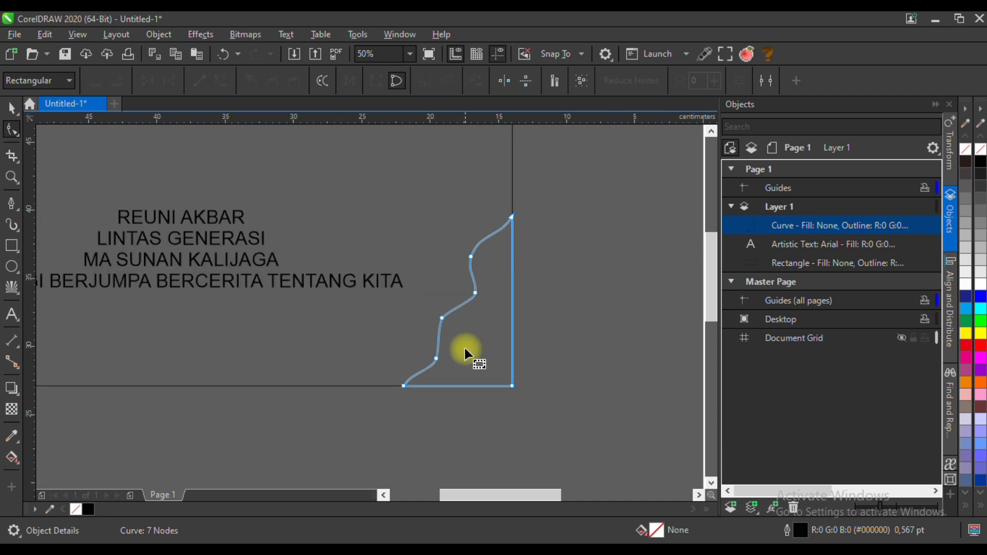
scroll(465, 285, up, 1)
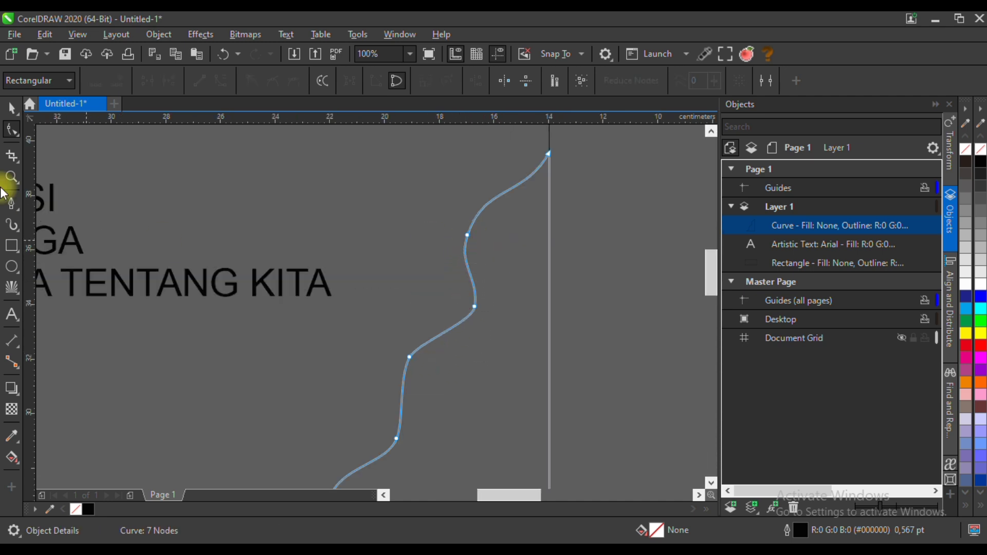
click(11, 106)
scroll(562, 286, down, 1)
click(603, 289)
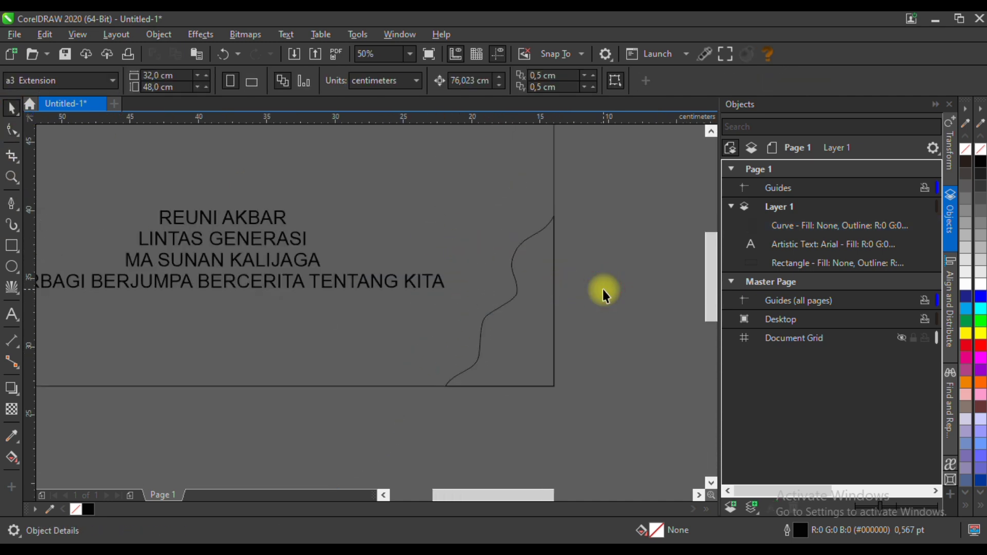
- Smooth the wave's middle bulge by adding a node on each side of its bend and deleting the node between them
click(520, 348)
click(11, 130)
scroll(511, 294, up, 1)
double_click(520, 267)
double_click(493, 315)
double_click(521, 290)
click(540, 270)
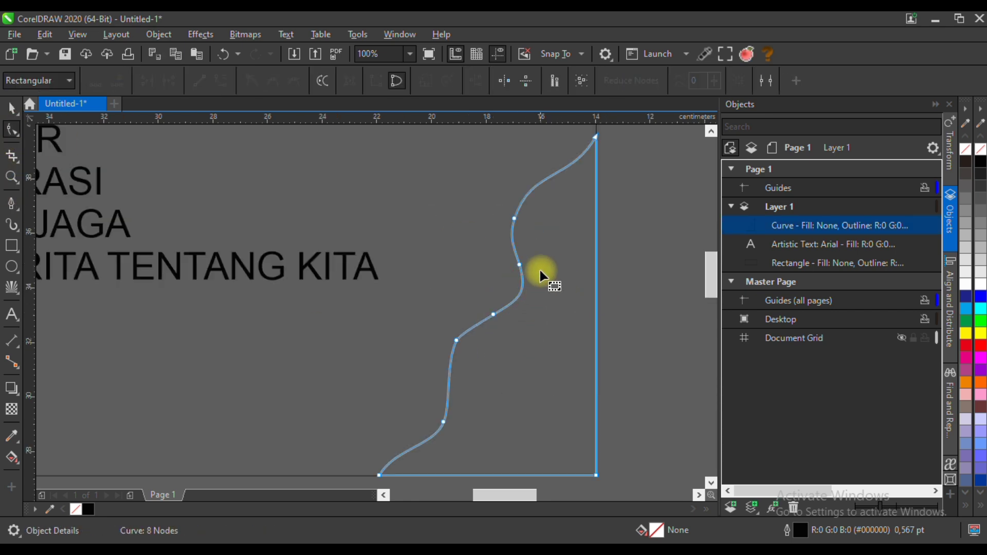
- Smooth the remaining bends of the wave by adding nodes between them and deleting the nodes at the bends
double_click(552, 174)
double_click(514, 219)
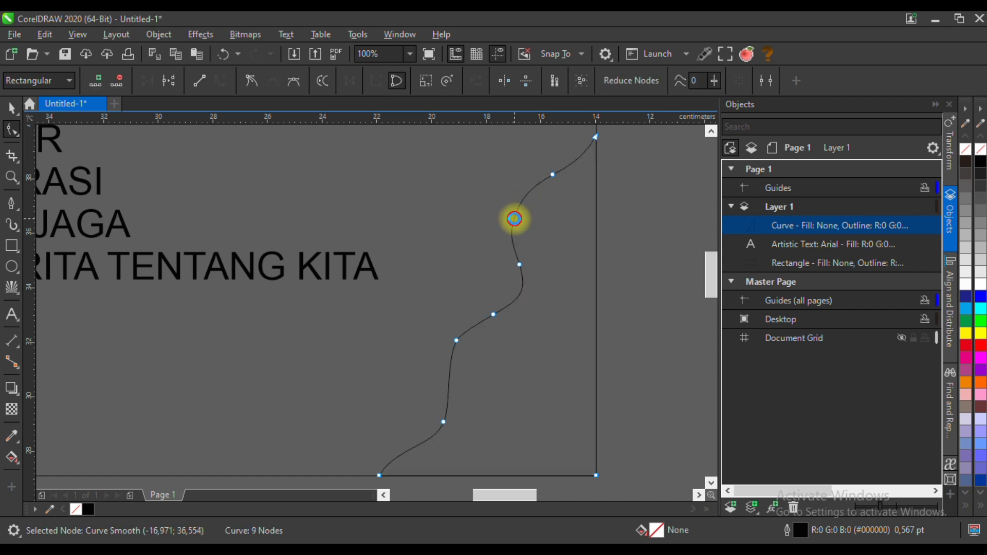
double_click(457, 341)
scroll(517, 304, down, 1)
scroll(486, 356, up, 1)
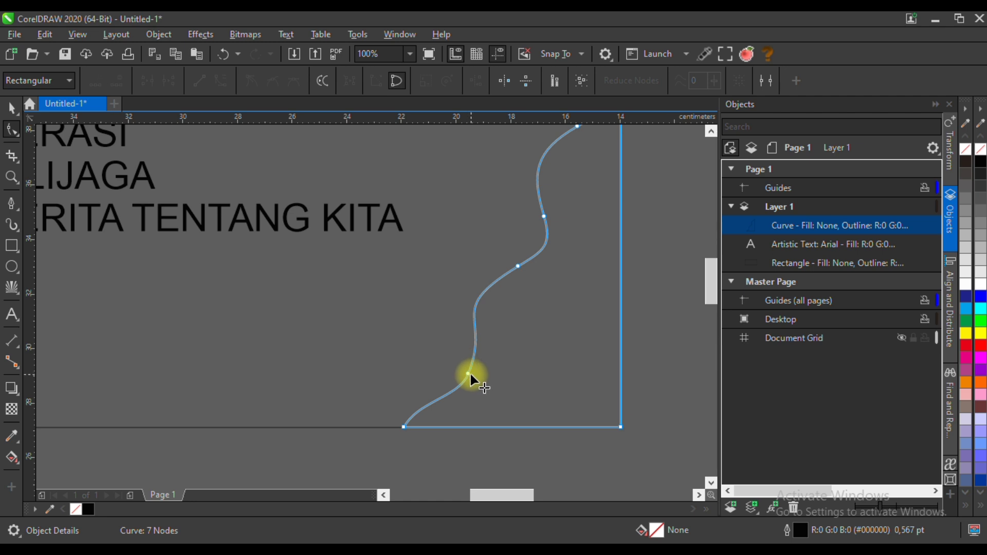
double_click(474, 337)
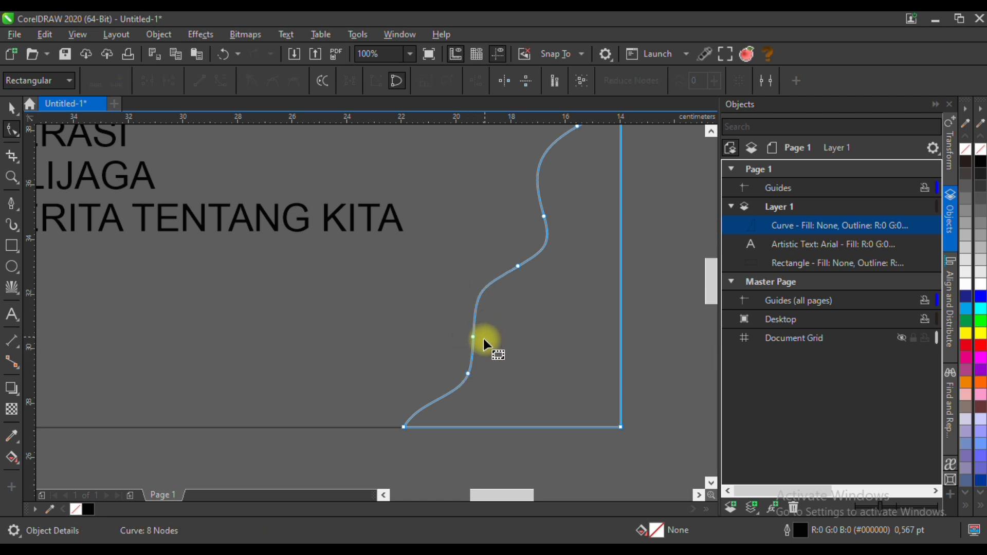
double_click(467, 373)
- Move the wave's bottom-left node slightly left along the banner's bottom edge and deselect the shape
scroll(484, 355, down, 1)
drag(443, 391, 437, 391)
click(11, 108)
scroll(566, 334, down, 1)
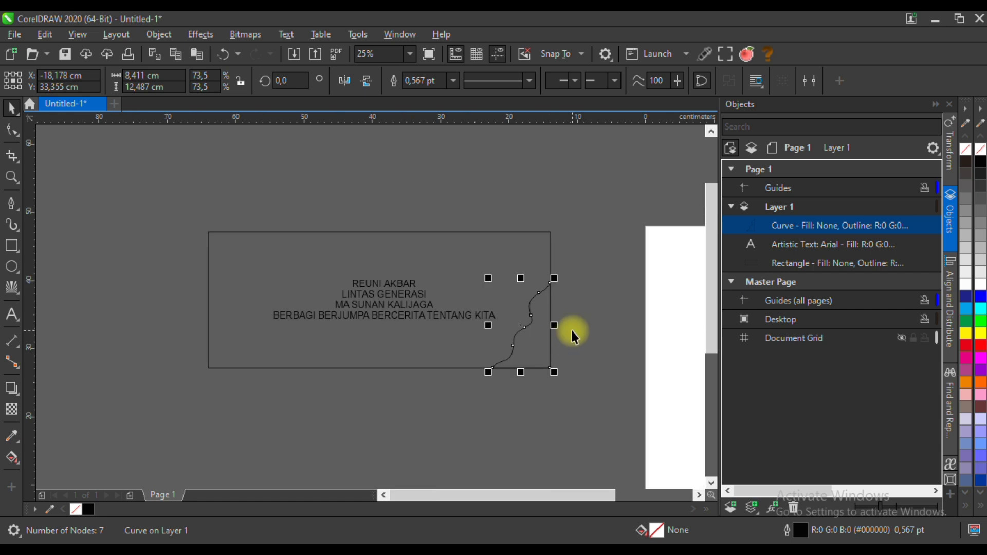
click(527, 300)
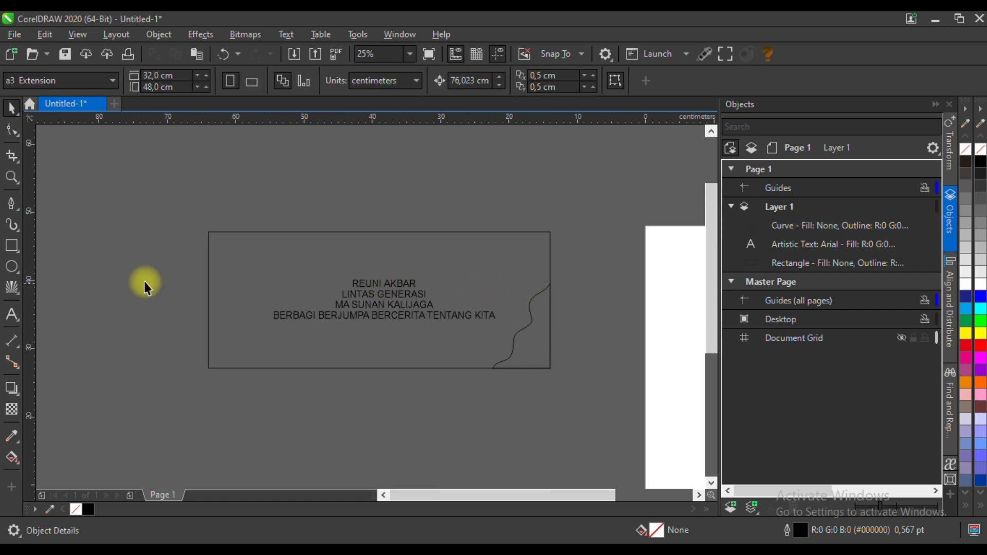
- Draw a closed two-node path about 2.4 by 3.4 cm beside the wave's lower end with the Pen tool
click(11, 204)
scroll(509, 364, up, 2)
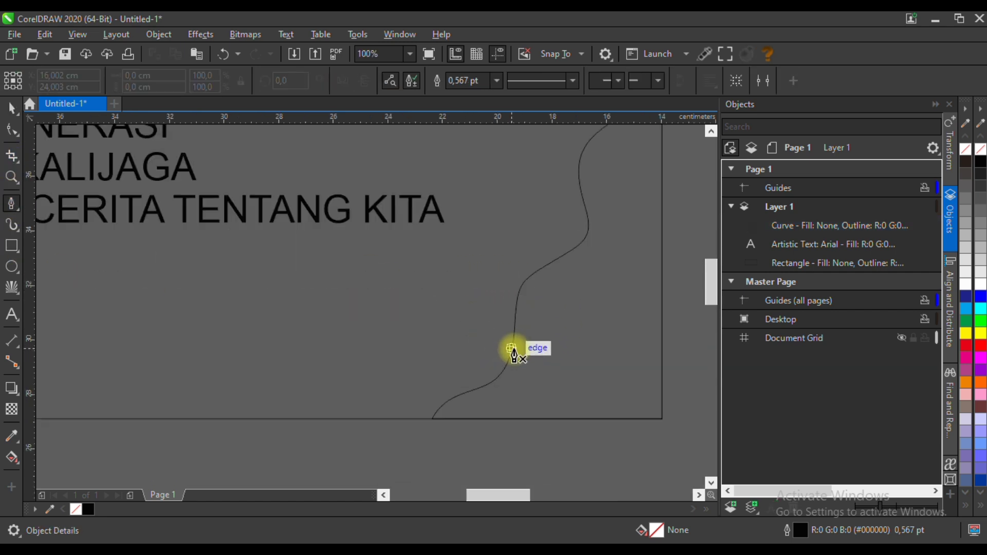
click(432, 394)
double_click(496, 302)
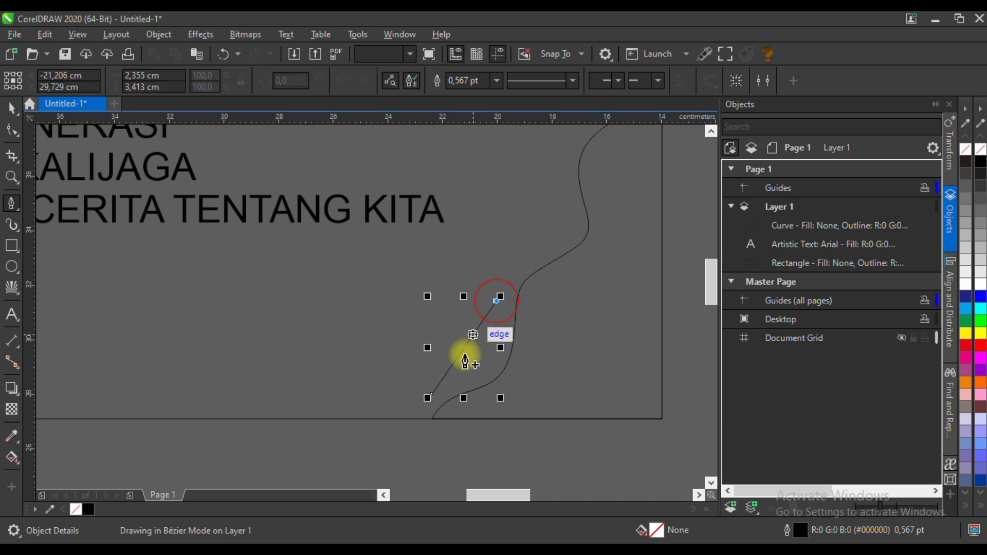
- Convert the two-node path's segments to curves and bend one side outward towards the wave
click(15, 133)
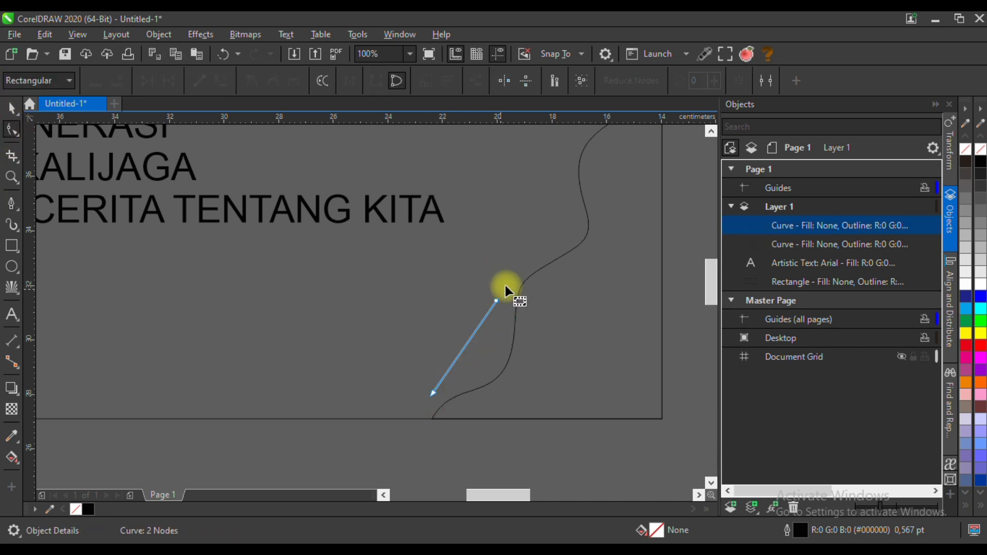
drag(404, 423, 405, 423)
click(221, 81)
scroll(471, 275, up, 3)
scroll(481, 274, down, 1)
drag(478, 294, 499, 311)
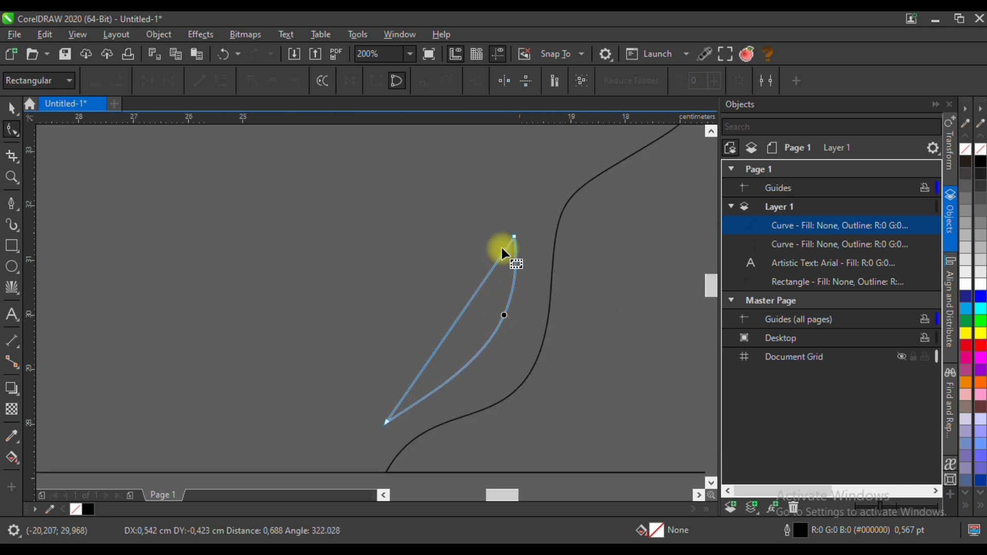
- Adjust the curve handles at both end nodes to form a thin S-shaped flame alongside the wave
click(514, 237)
drag(473, 298, 494, 348)
drag(427, 359, 423, 319)
key(Escape)
drag(452, 380, 429, 361)
drag(494, 348, 538, 406)
drag(425, 359, 449, 361)
scroll(450, 361, down, 3)
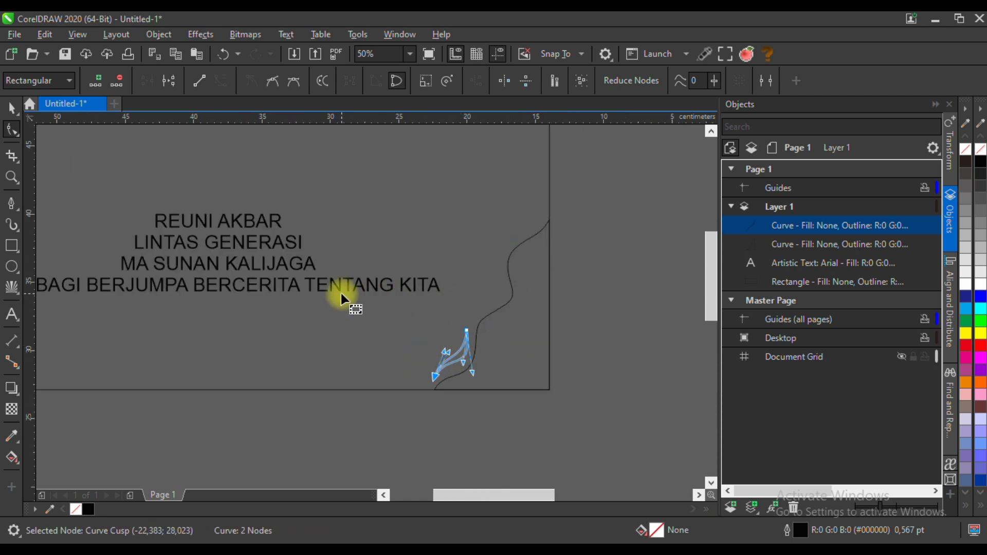
- Draw a long, narrow closed triangle crossing the banner's right edge near the upper-right corner with the Pen tool
click(11, 203)
scroll(559, 337, down, 1)
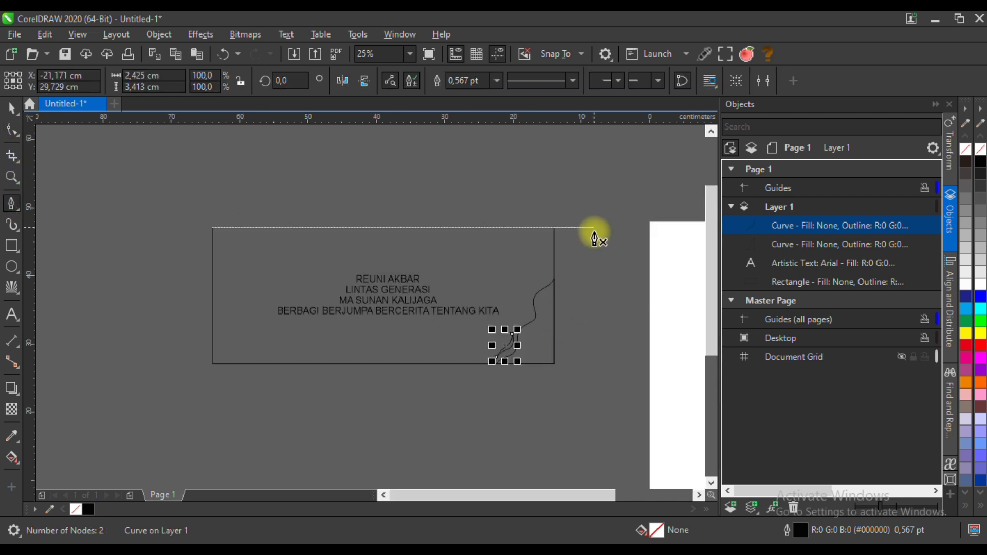
scroll(595, 239, up, 1)
click(549, 189)
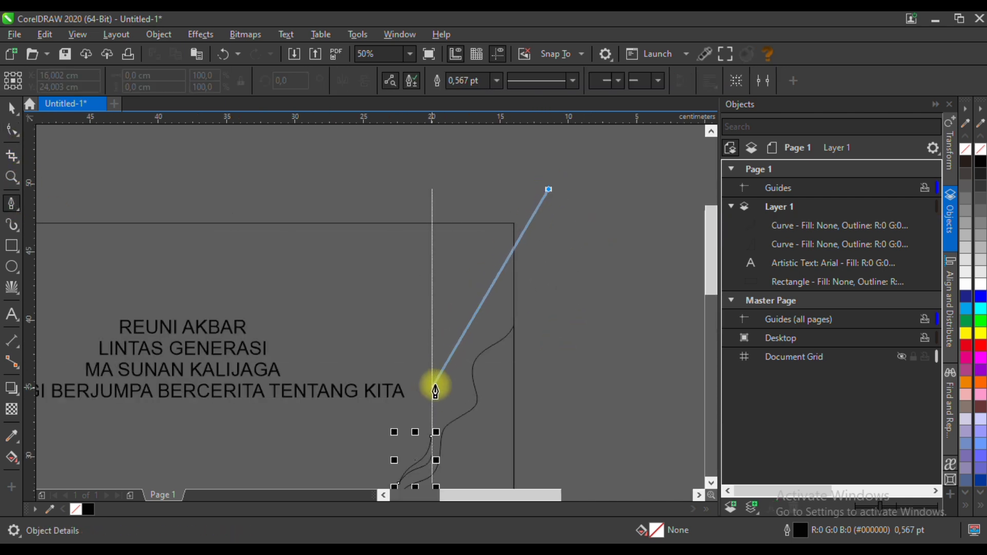
double_click(432, 368)
double_click(567, 231)
click(549, 191)
- Convert the narrow triangle's segments to curves and bend its lower-right side outward
click(12, 129)
drag(517, 246, 390, 401)
click(504, 281)
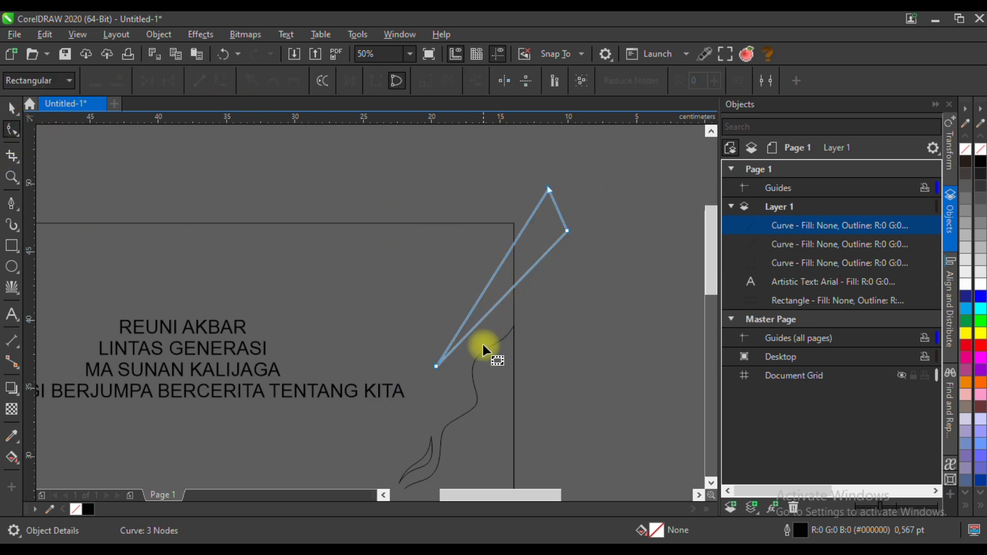
scroll(470, 360, up, 2)
drag(457, 305, 466, 321)
scroll(460, 324, down, 2)
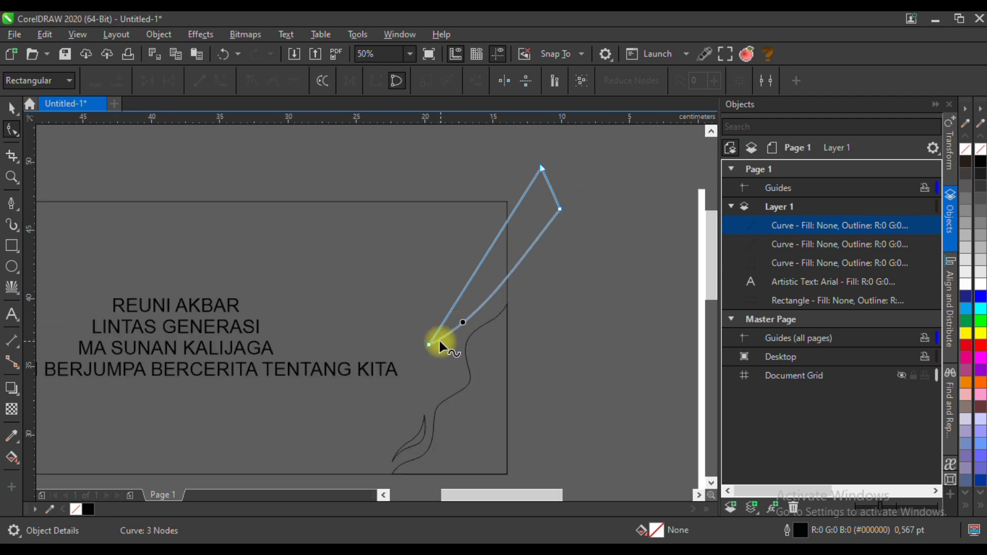
- Bend the narrow shape's upper-left side into an S-curve and add a node along it
click(430, 345)
drag(466, 285, 472, 226)
double_click(512, 226)
drag(532, 184, 465, 241)
- Adjust the handles of the lower-right side and reposition the added left node to form a flowing ribbon
click(560, 210)
drag(486, 320, 525, 306)
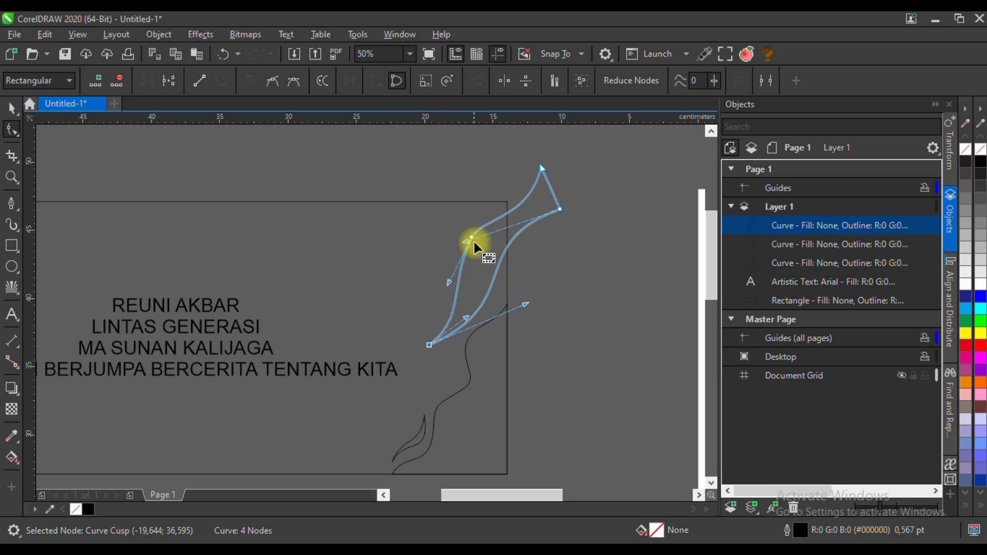
drag(471, 234, 449, 286)
drag(464, 226, 468, 205)
scroll(546, 236, down, 1)
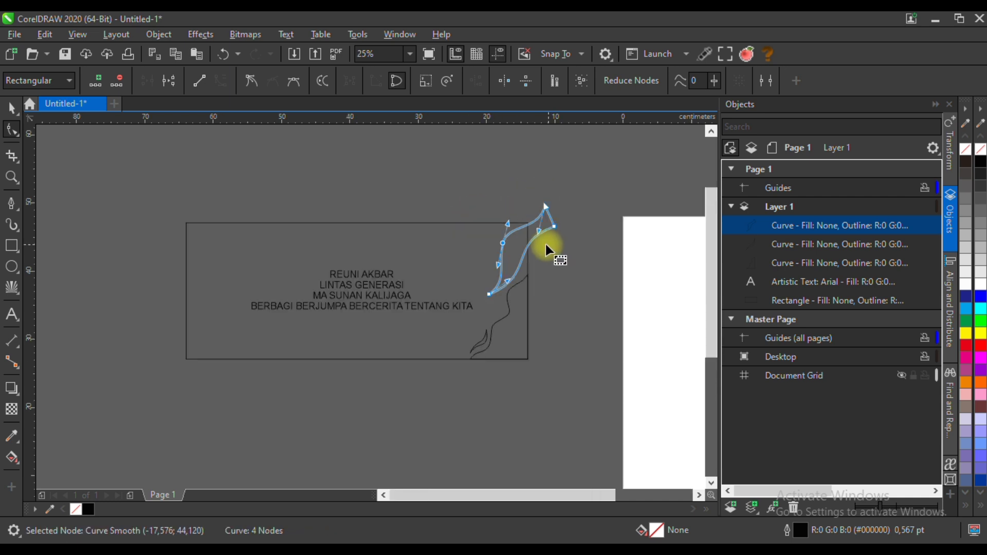
- Scale the ribbon shape down slightly towards its lower-left end and deselect it
scroll(544, 230, up, 1)
key(space)
drag(569, 173, 561, 188)
click(613, 285)
scroll(601, 283, down, 1)
scroll(529, 377, up, 1)
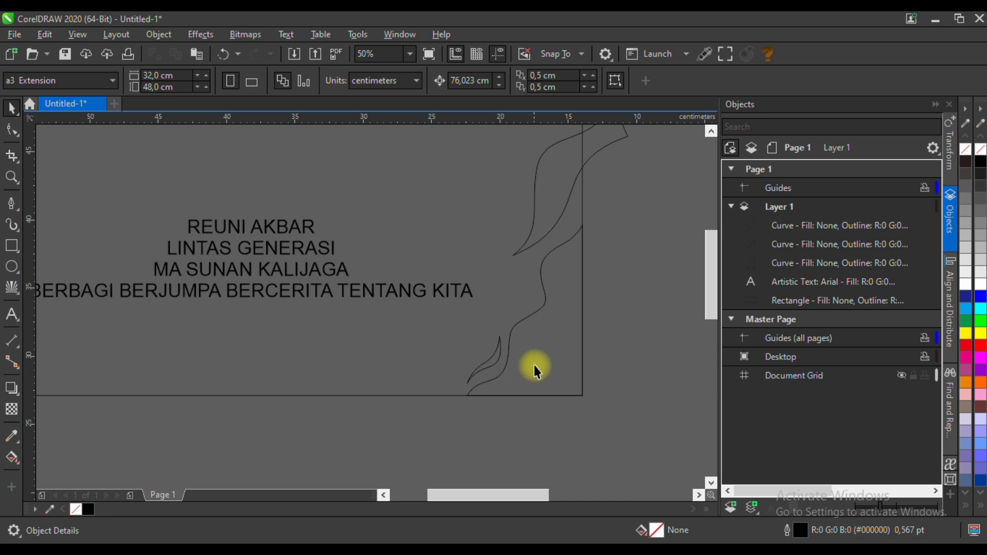
scroll(535, 370, down, 1)
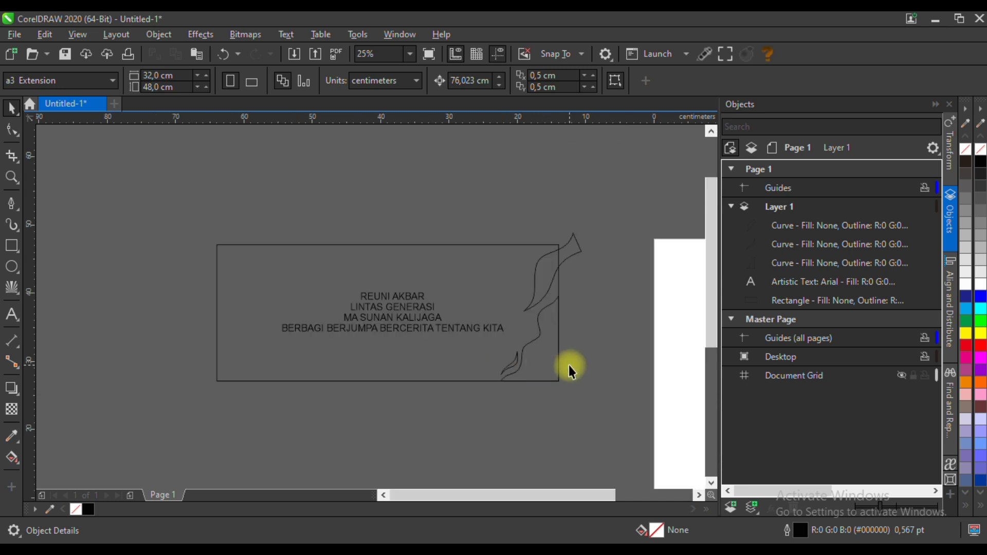
- Draw a closed path over the banner's lower-right corner with the Pen tool, with one extra node outside the right edge
scroll(569, 366, up, 1)
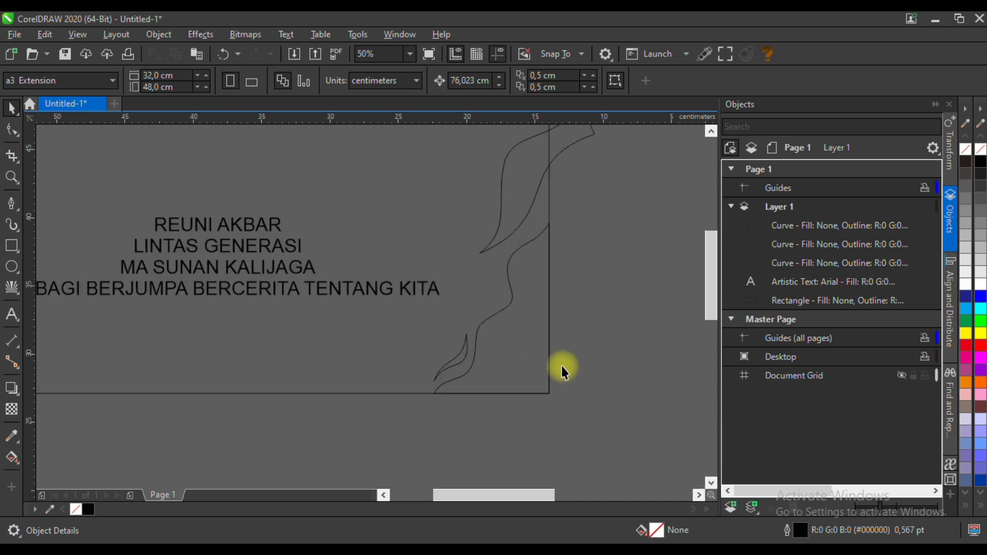
click(12, 205)
scroll(538, 330, up, 1)
click(533, 289)
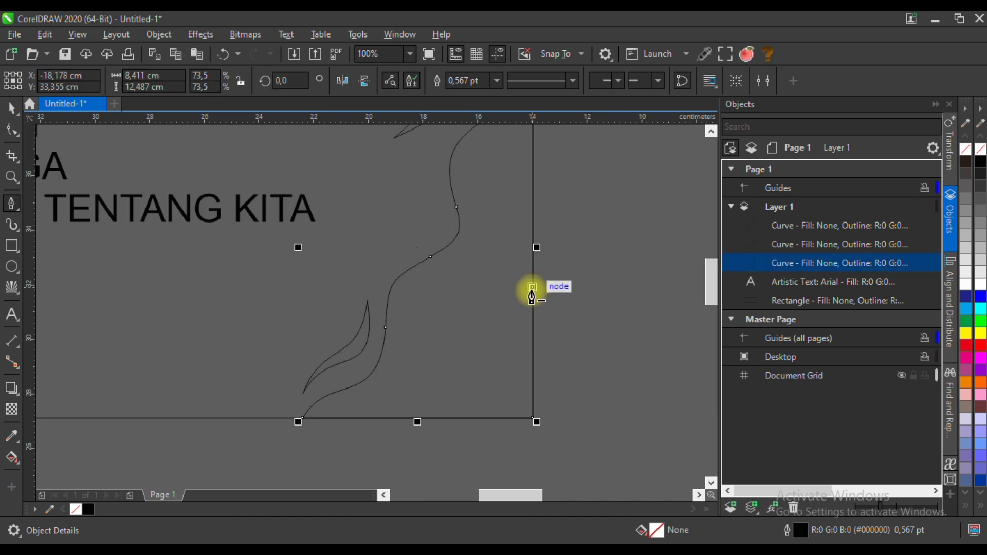
click(586, 264)
click(531, 288)
key(ctrl+z)
key(ctrl+shift+z)
click(396, 418)
click(533, 418)
click(586, 265)
- Delete the corner path's extra node outside the banner's right edge and select the three remaining nodes
click(12, 130)
double_click(587, 265)
drag(538, 267, 379, 443)
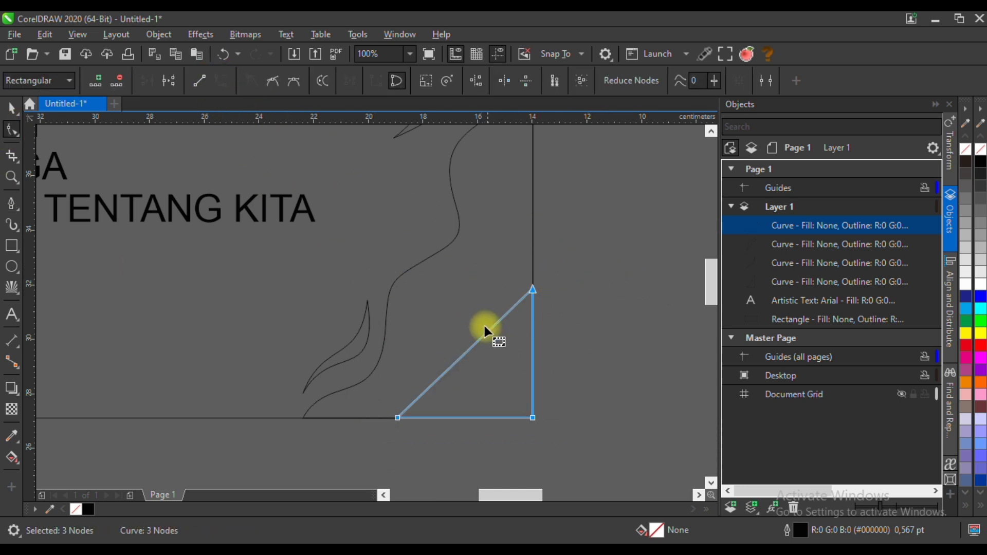
- Bend the corner shape's diagonal side into a wavy curve with added nodes, and deselect the shape
drag(487, 332, 467, 347)
double_click(444, 338)
drag(408, 389, 499, 403)
double_click(459, 401)
drag(397, 415, 420, 406)
click(466, 323)
scroll(467, 319, down, 1)
click(11, 108)
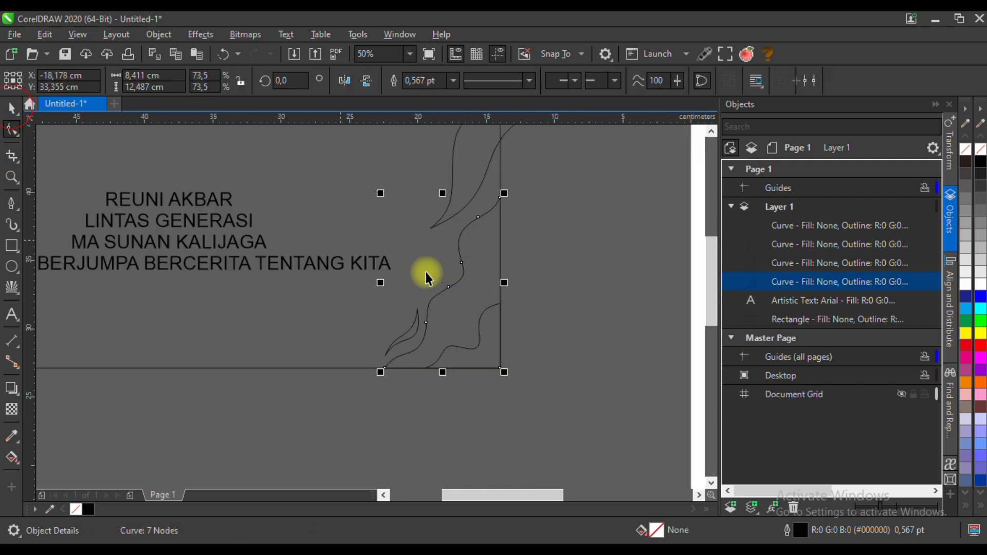
scroll(543, 339, down, 1)
click(566, 316)
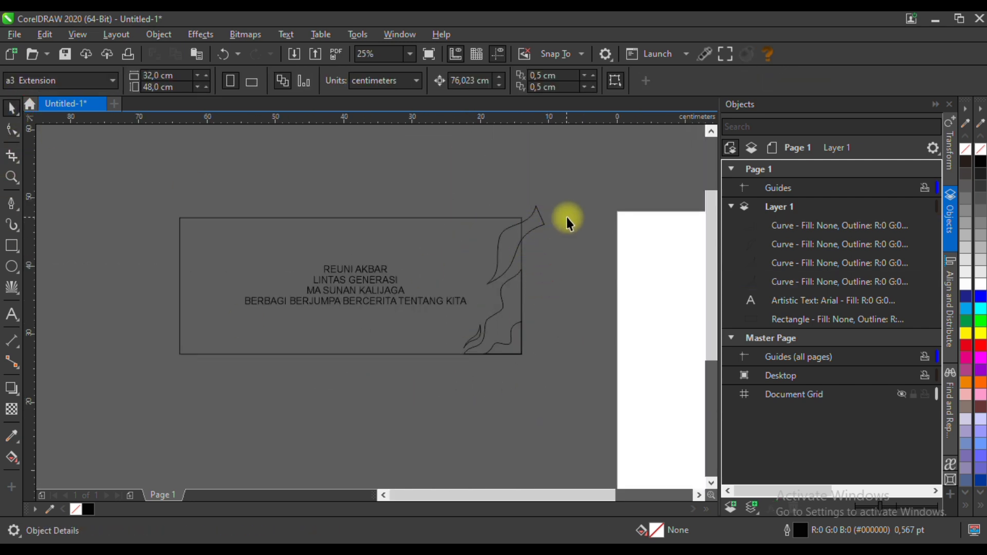
- Intersect the upper ribbon with the banner rectangle and delete the original ribbon overhanging the edge
scroll(567, 219, up, 1)
scroll(558, 216, down, 1)
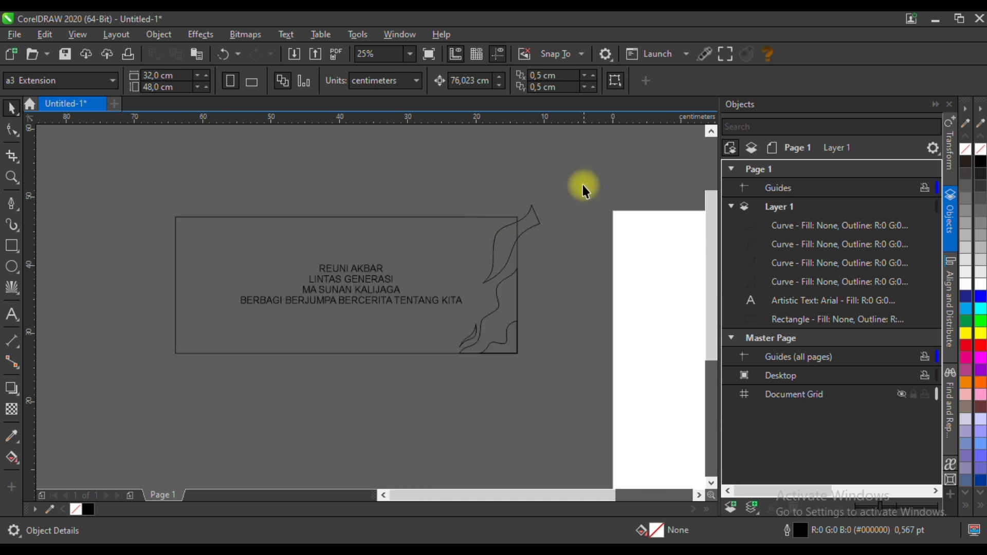
click(525, 220)
shift+click(473, 233)
click(465, 80)
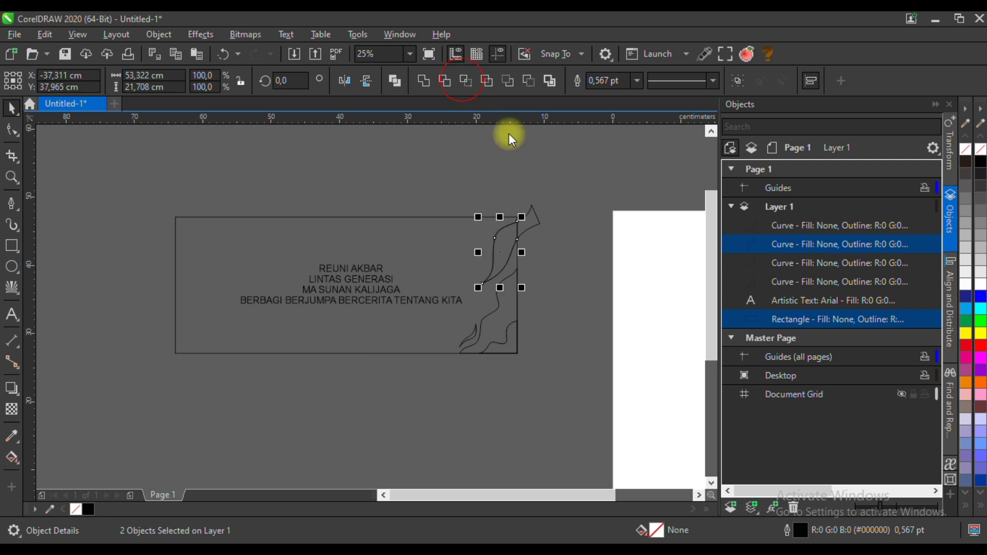
click(586, 240)
key(Delete)
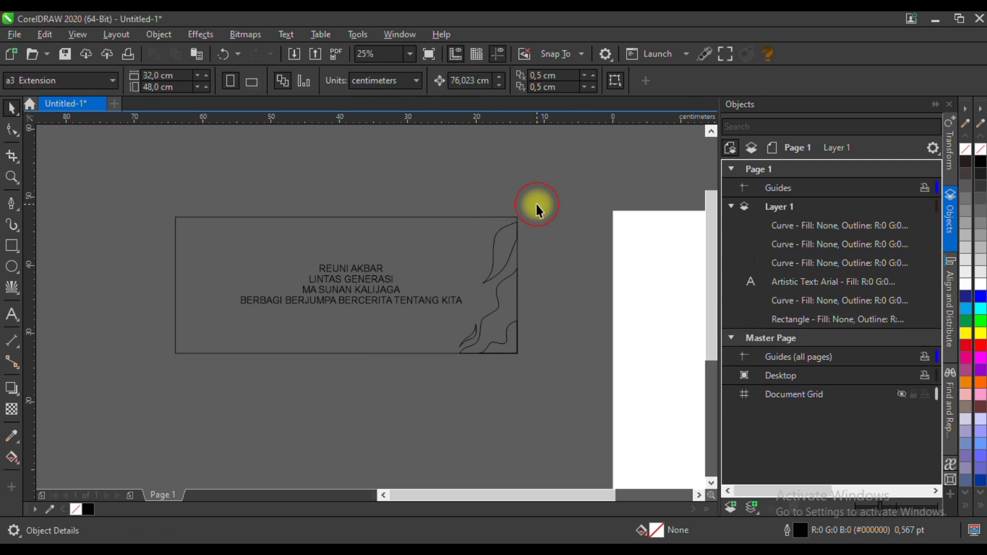
- Move the clipped upper ribbon's top node to the banner's upper-right corner and deselect the ribbon
scroll(521, 221, up, 1)
click(11, 130)
click(486, 254)
scroll(513, 225, up, 1)
drag(520, 224, 522, 204)
scroll(526, 257, down, 2)
key(space)
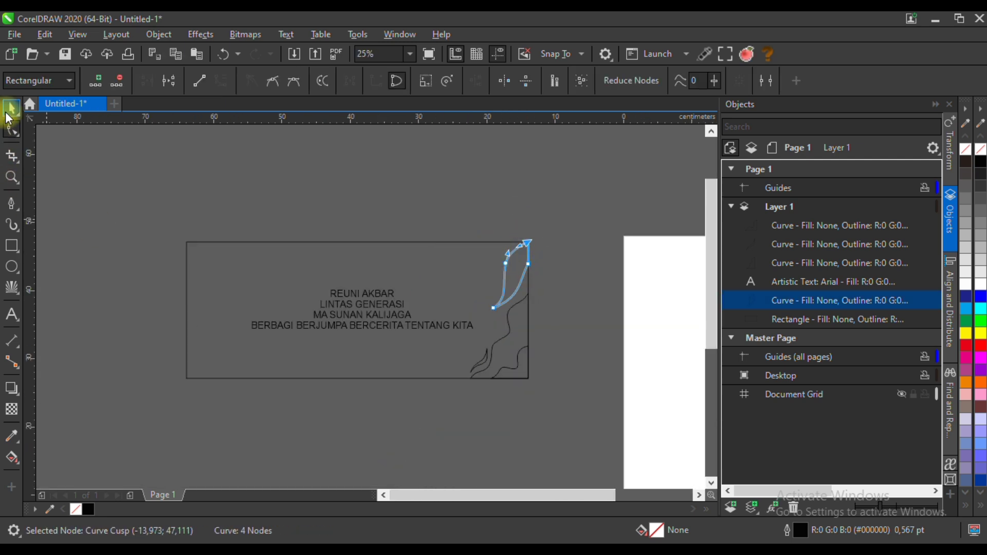
key(Escape)
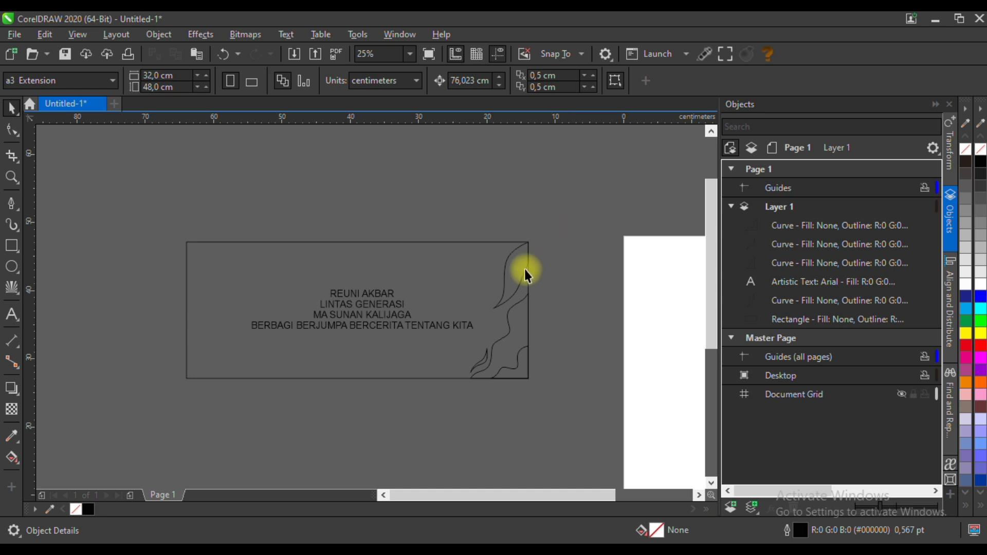
- Draw a radial Impact shape about 16.2 cm in diameter above the banner's left half
click(12, 288)
drag(252, 167, 291, 208)
scroll(304, 211, down, 2)
scroll(291, 194, up, 4)
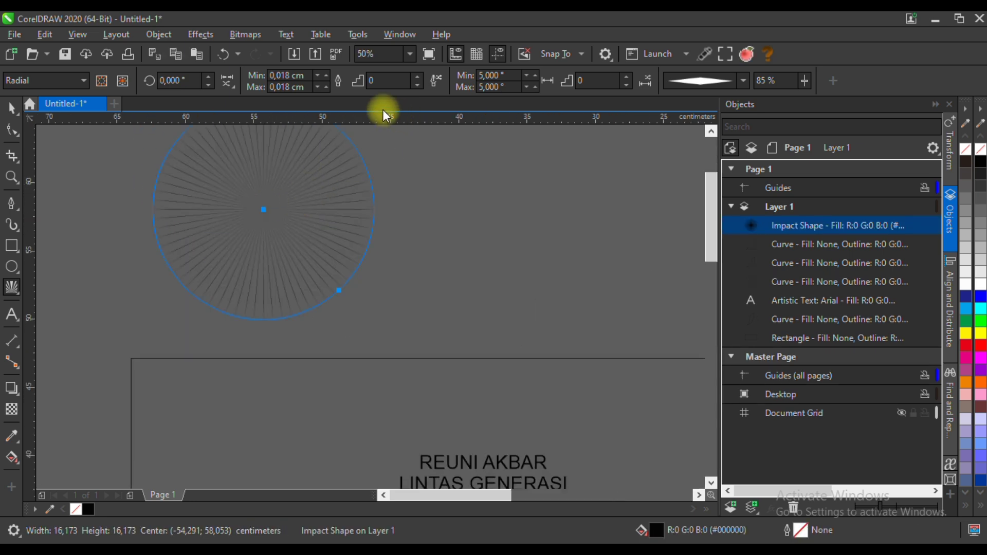
- Set the impact shape's minimum and maximum line width to 0,1 cm
drag(292, 75, 279, 81)
text(0,1)
key(Tab)
click(284, 88)
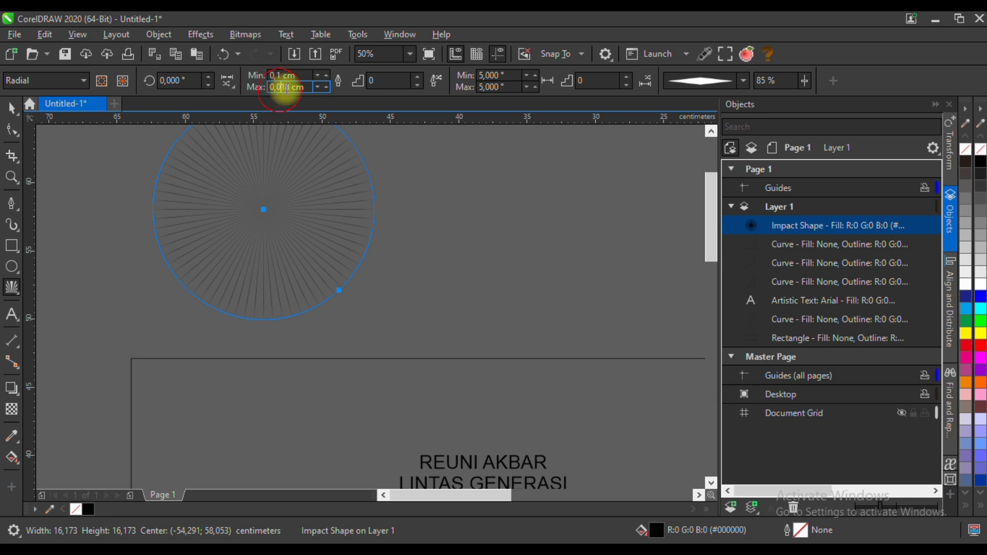
text(0,1)
key(Return)
- Give the impact shape the line style that widens from the center outward, and set both line widths to 0,5 cm
scroll(346, 236, down, 2)
scroll(337, 191, up, 2)
click(743, 81)
click(732, 152)
drag(291, 76, 276, 83)
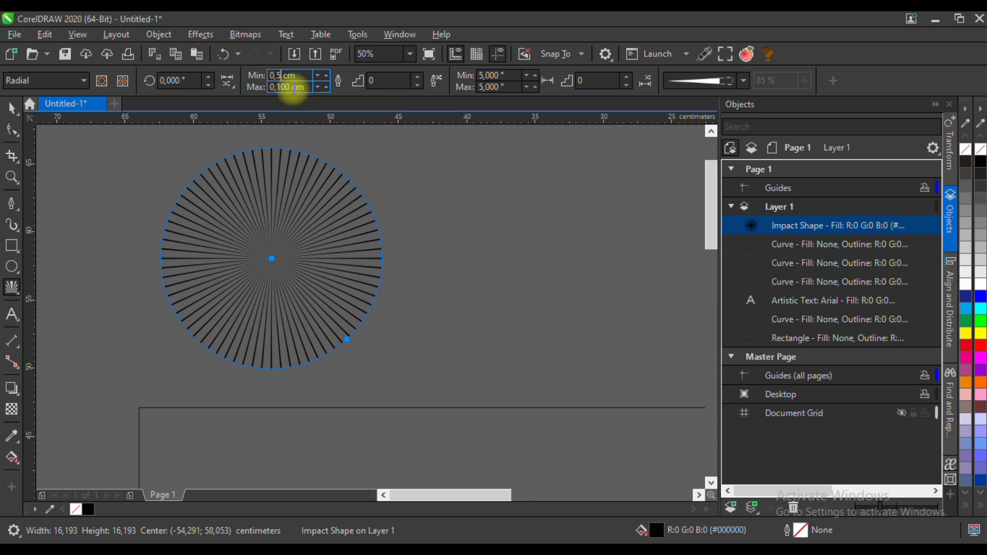
text(0,5)
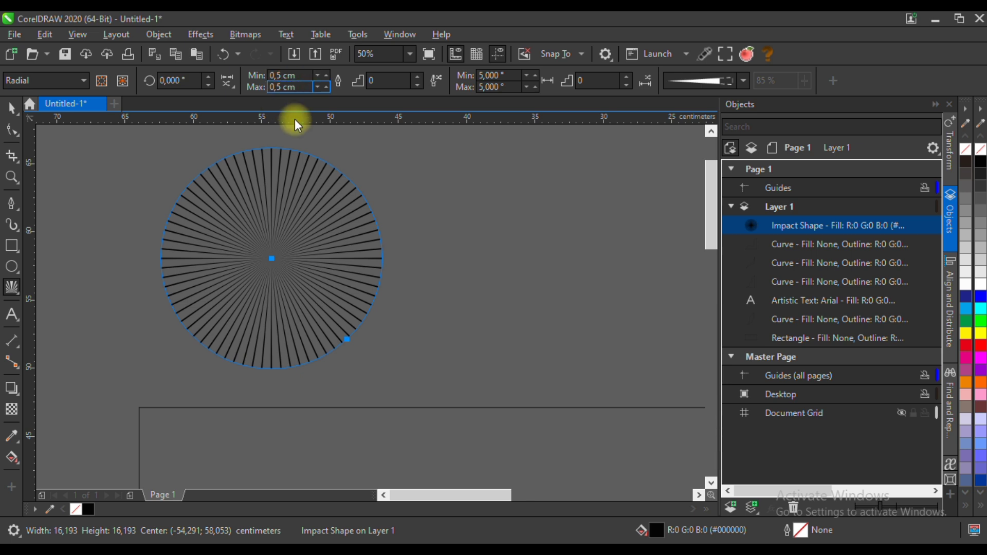
key(Return)
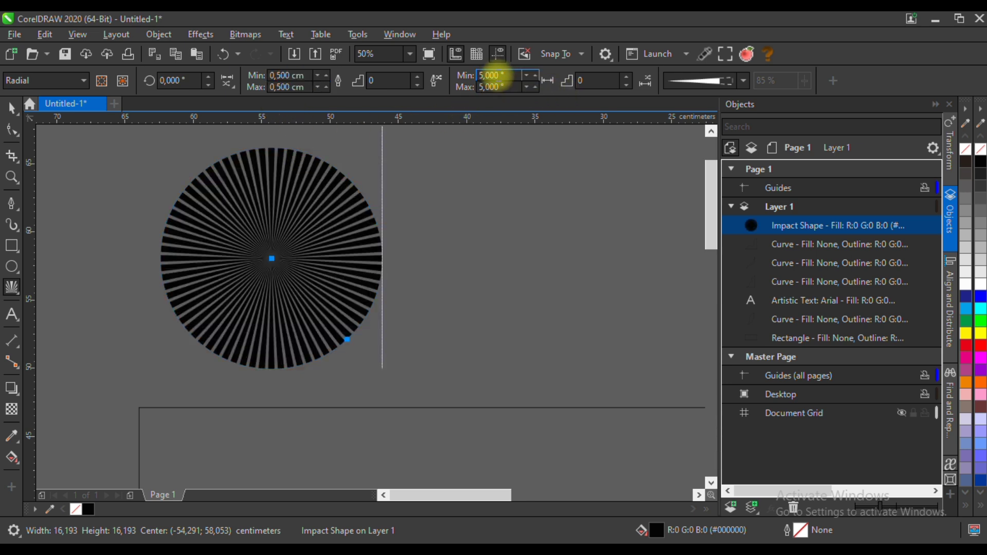
- Set the impact shape's minimum and maximum line spacing to 8°
drag(498, 75, 487, 77)
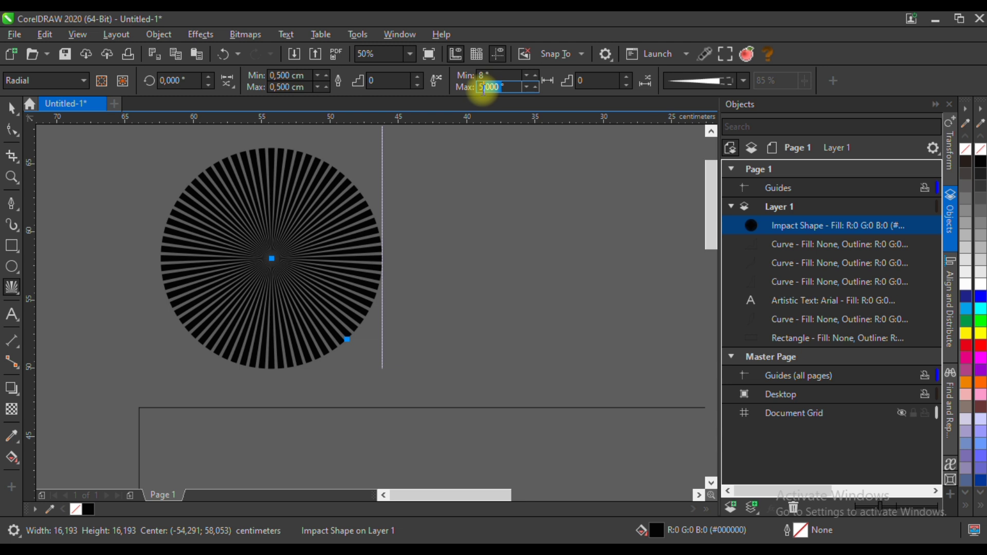
text(8)
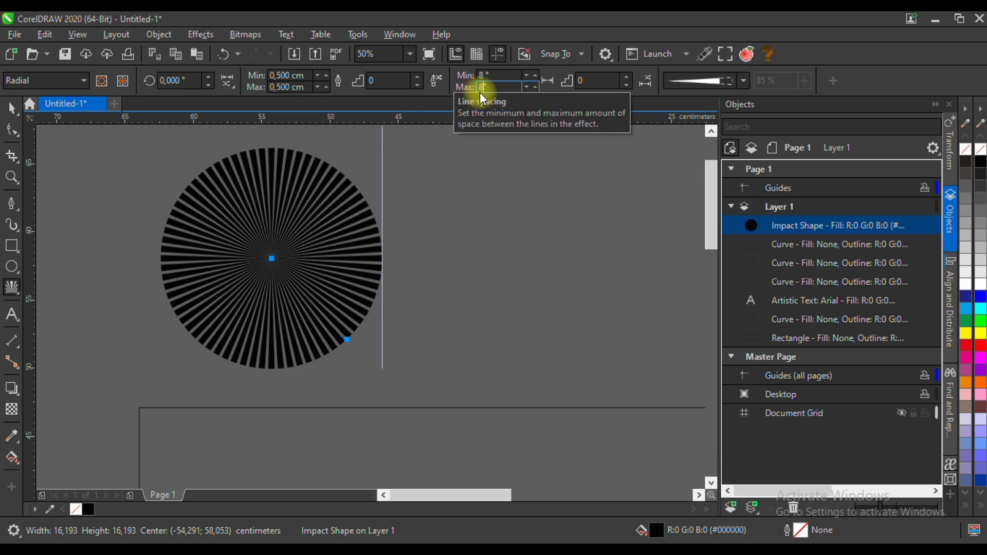
key(Return)
- Increase the impact shape's minimum and maximum line spacing to 10°
click(479, 76)
text(10)
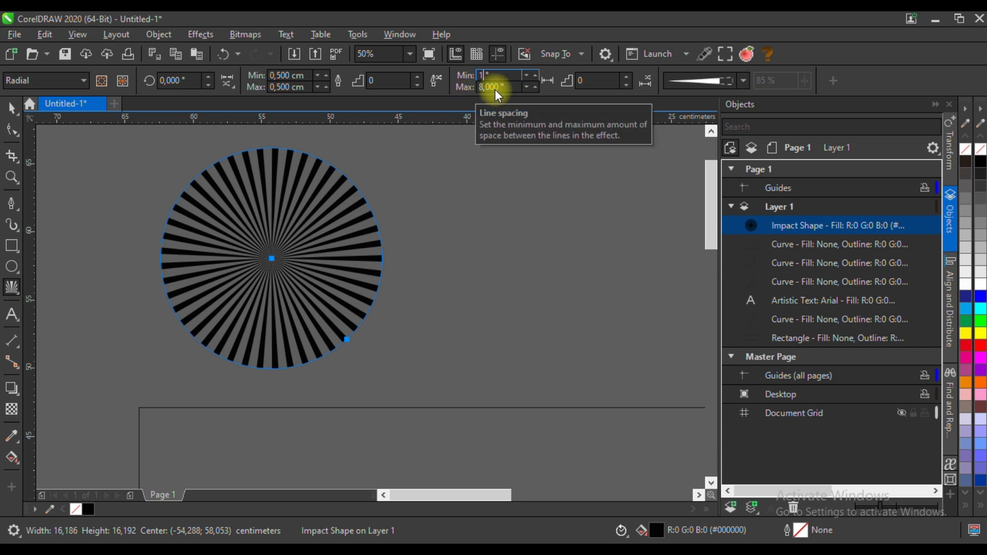
key(Tab)
text(10)
key(Return)
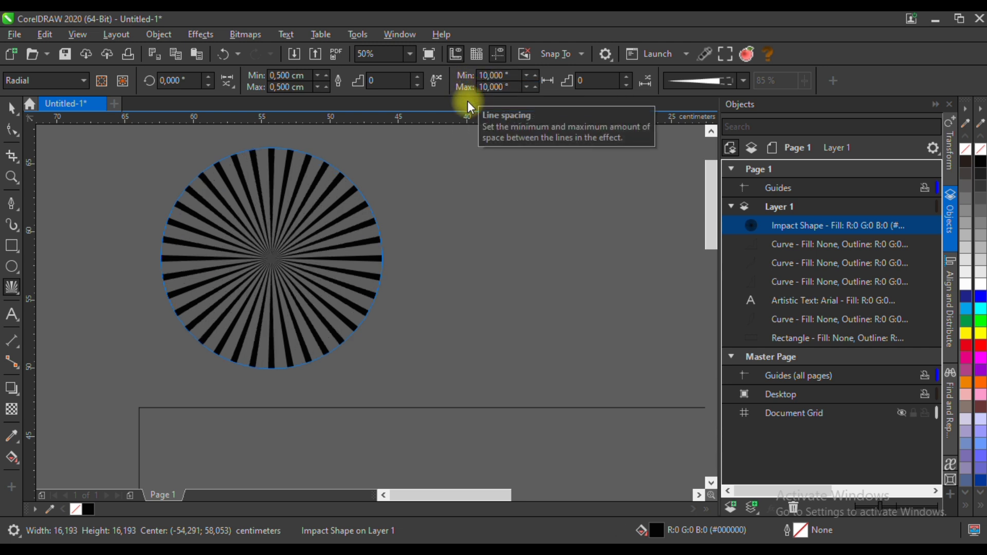
- Enlarge the impact shape to about 41.9 cm across and move it over the banner, centered near the lower edge
scroll(387, 222, down, 2)
click(12, 116)
scroll(353, 180, down, 1)
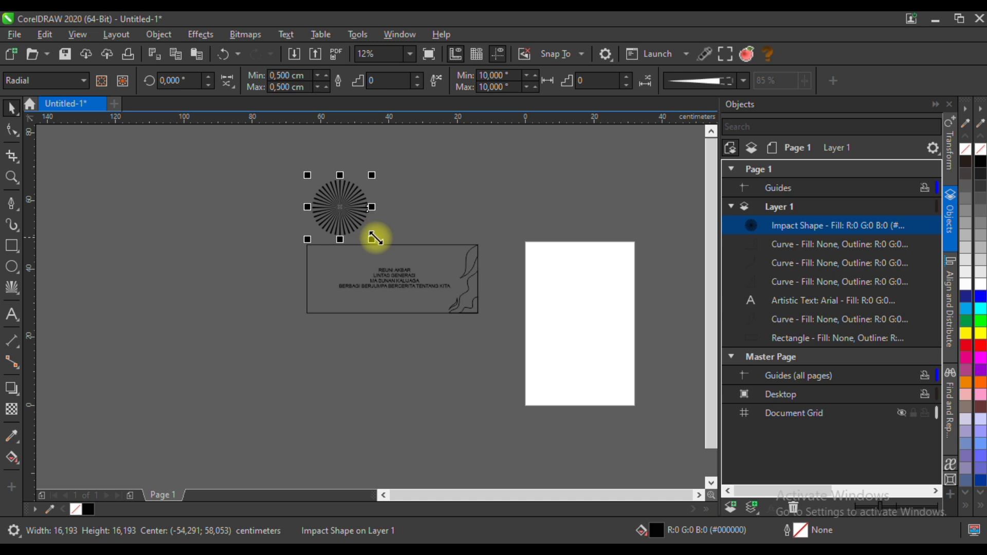
drag(375, 236, 450, 279)
drag(355, 202, 425, 282)
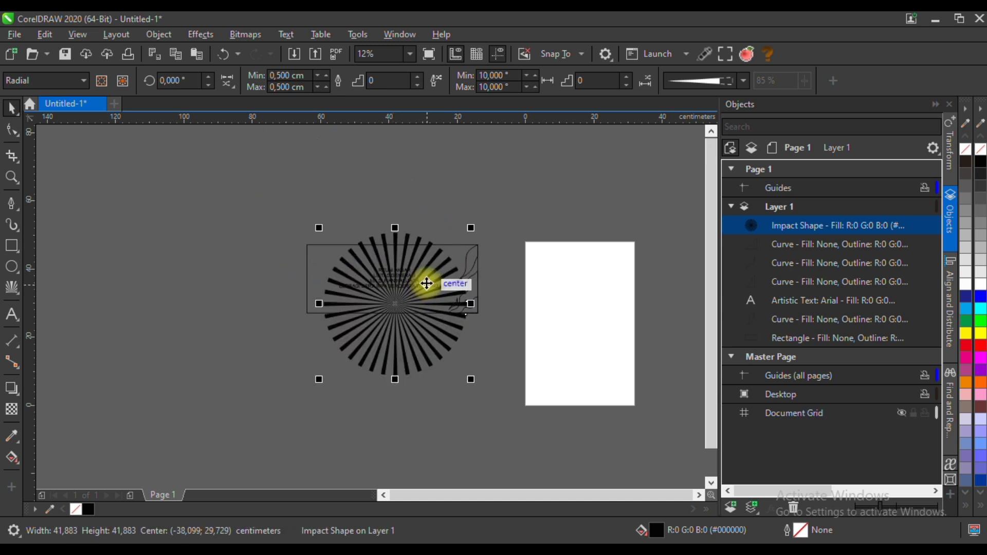
- Set the impact shape's minimum and maximum line width to 0,9 cm and both line spacing values to 20°
scroll(481, 324, up, 1)
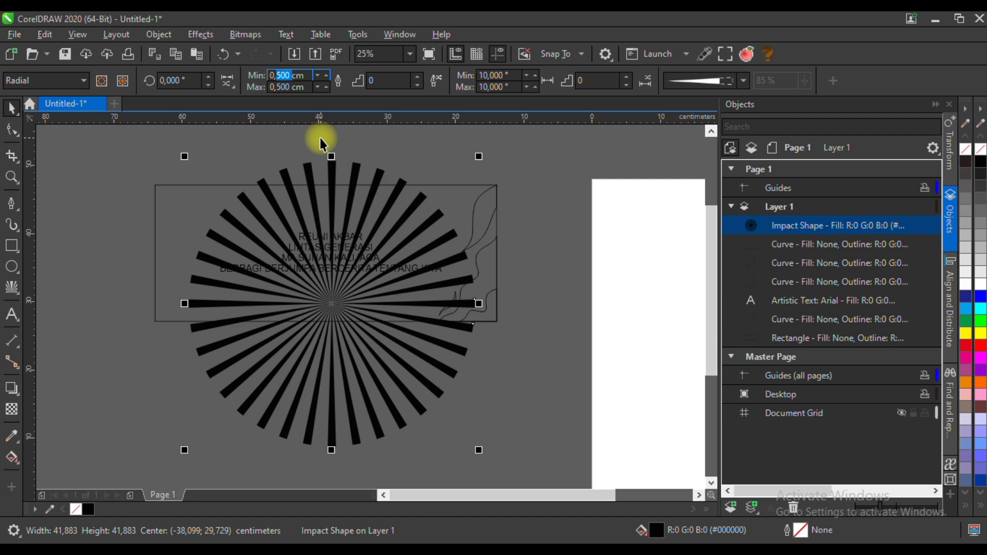
click(277, 87)
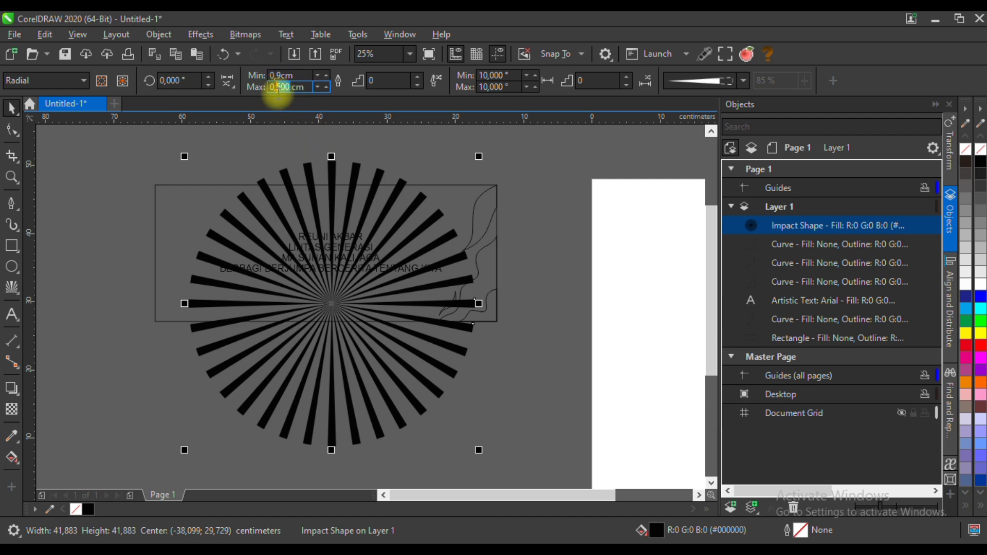
text(9)
key(Return)
click(497, 76)
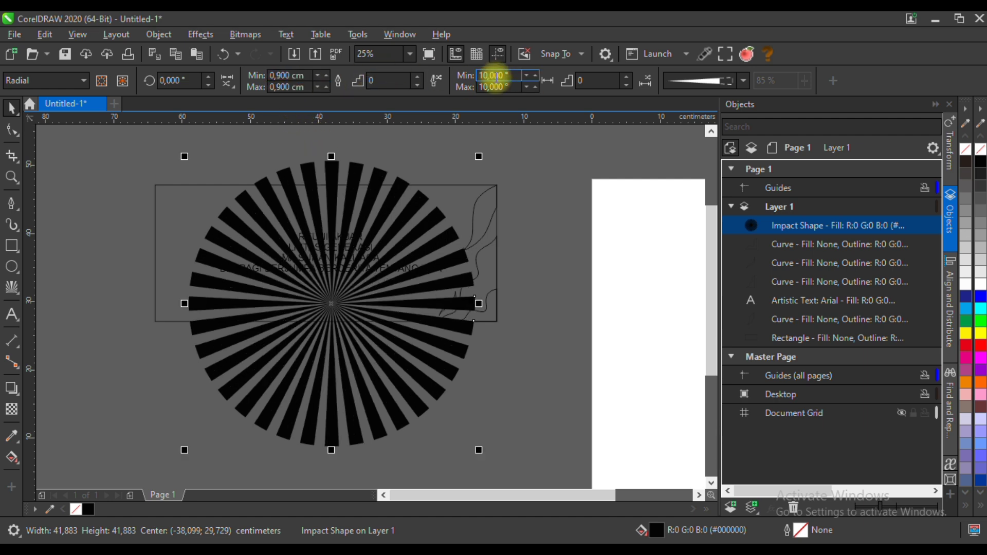
text(2)
key(Return)
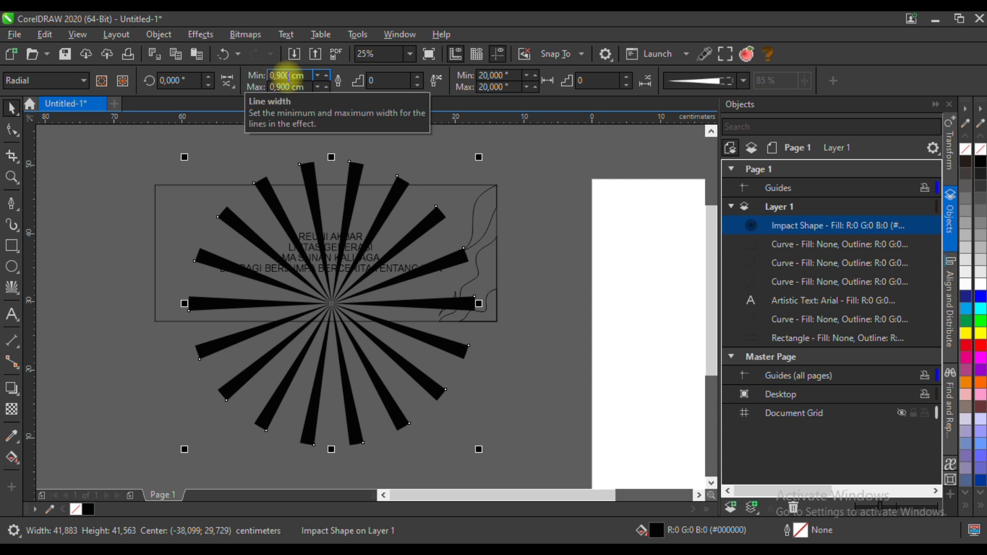
- Stretch the impact shape about its center to about 62.6 cm wide and 53.9 cm high
scroll(387, 281, down, 2)
drag(432, 292, 463, 304)
drag(452, 369, 475, 393)
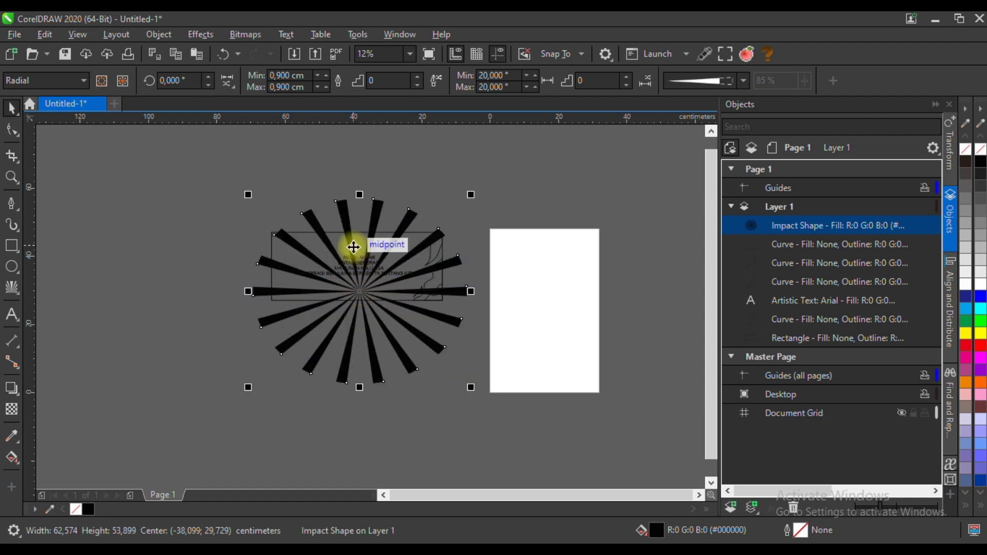
- Move the ray burst down slightly and fill it with light blue (C:40 M:0 Y:0 K:0)
scroll(360, 242, up, 2)
drag(397, 200, 396, 206)
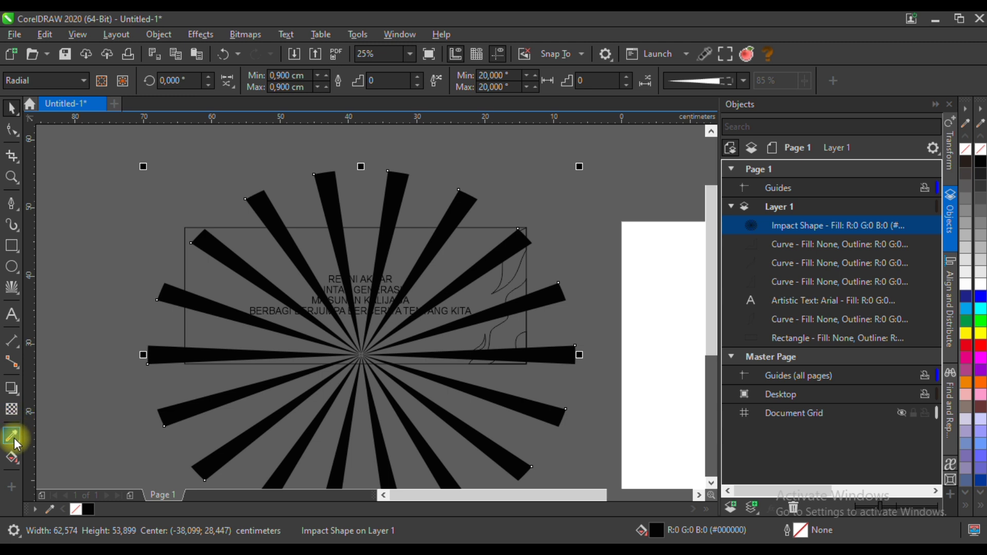
click(967, 507)
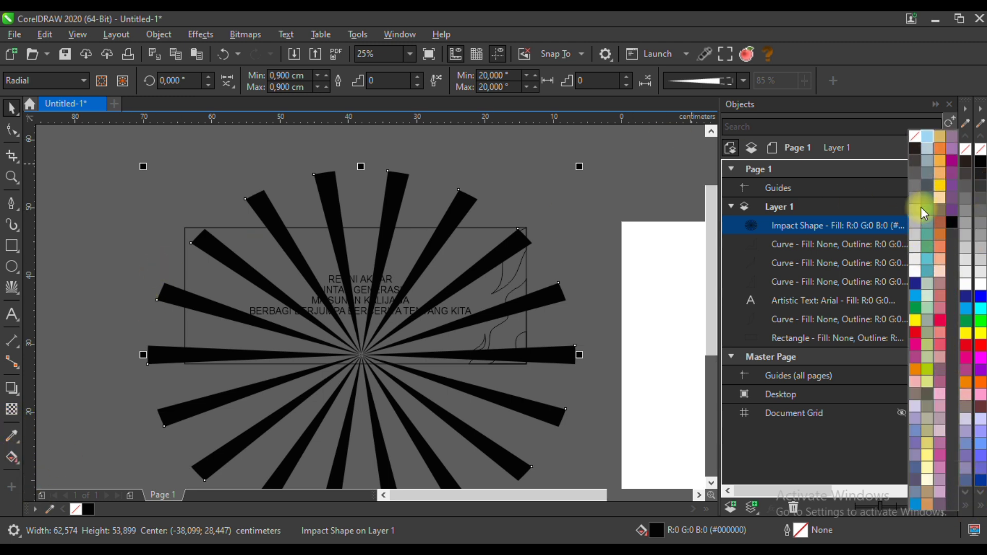
click(927, 137)
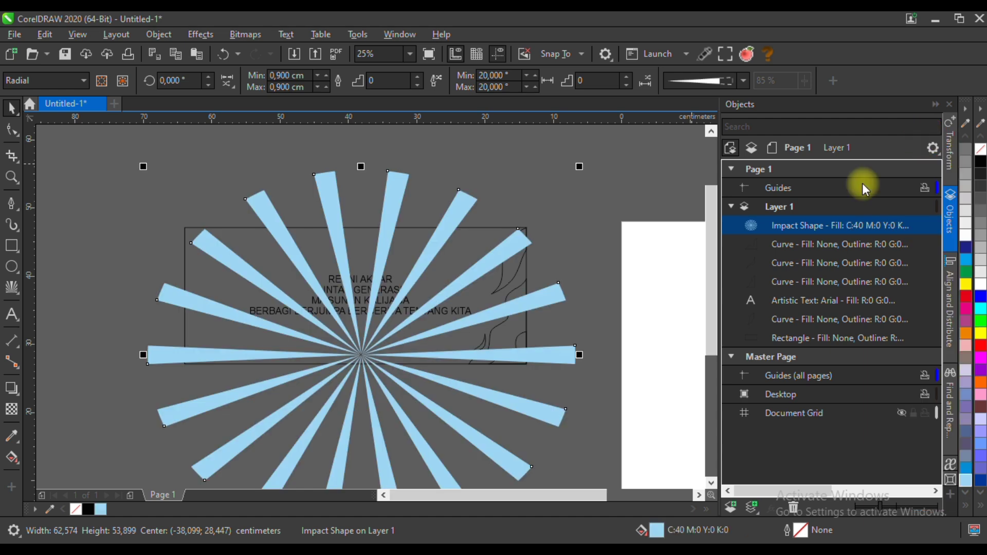
click(11, 410)
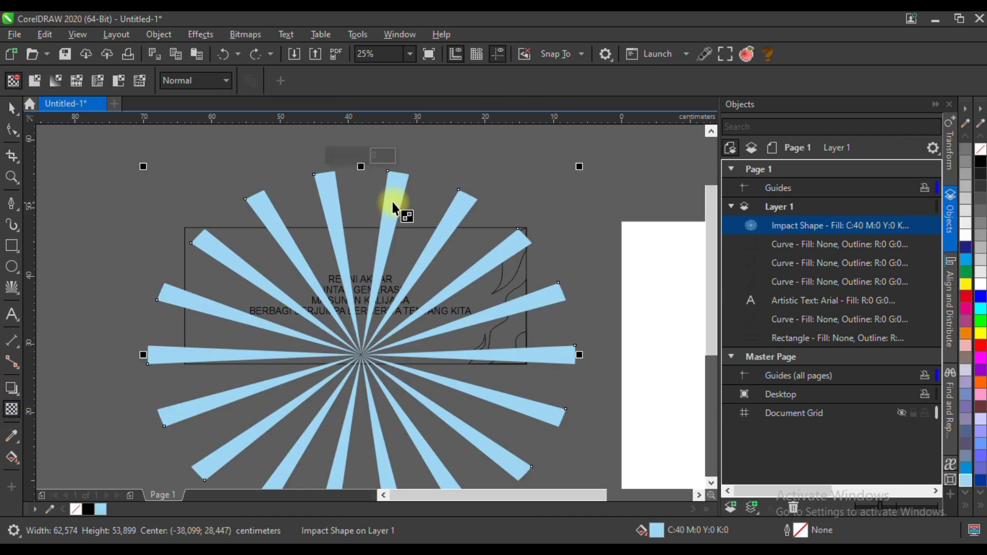
drag(349, 315, 339, 194)
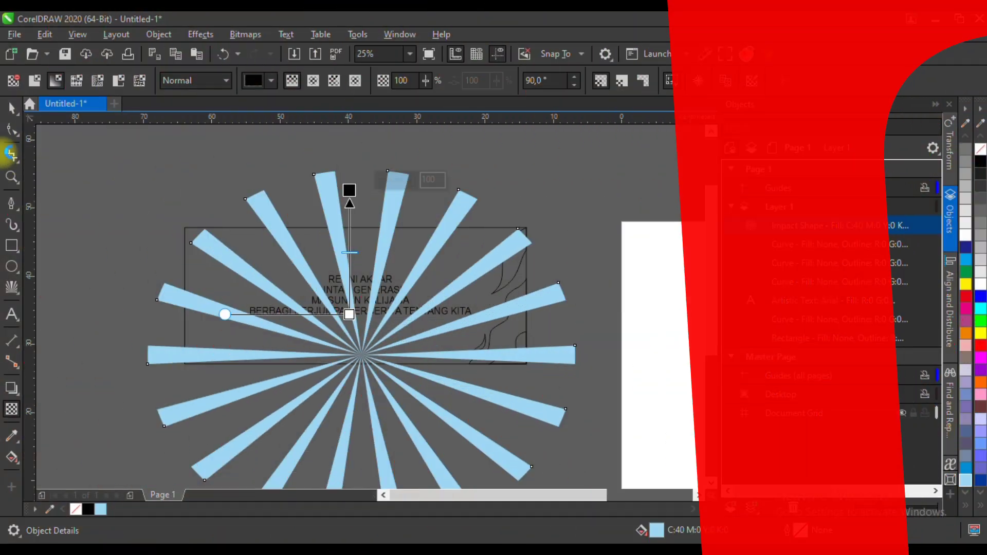
key(space)
drag(336, 199, 315, 192)
key(ctrl+z)
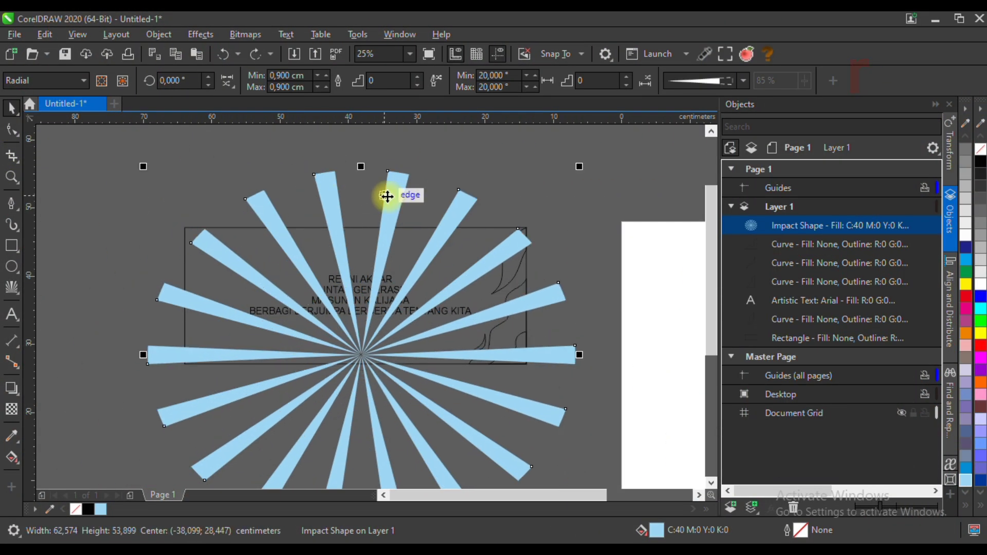
- Break the impact shape apart into a group of ray objects and apply a linear transparency fading the rays toward the top
key(ctrl+k)
click(11, 410)
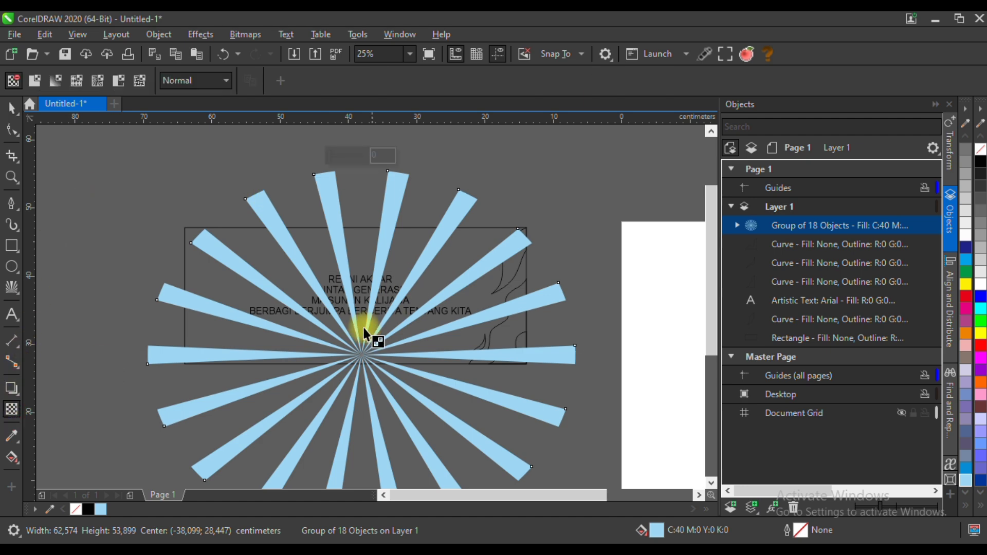
drag(363, 329, 360, 177)
drag(360, 319, 361, 346)
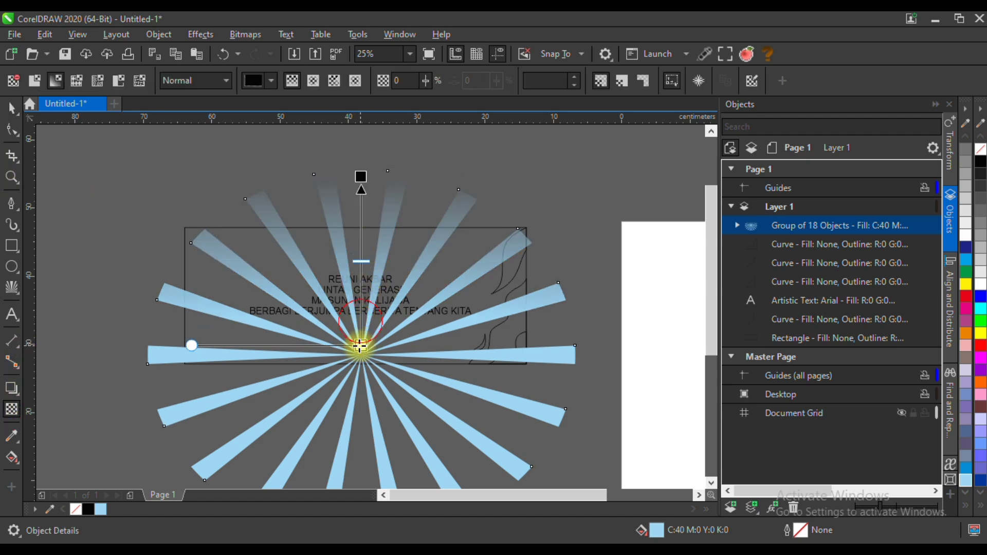
drag(361, 176, 358, 199)
click(20, 113)
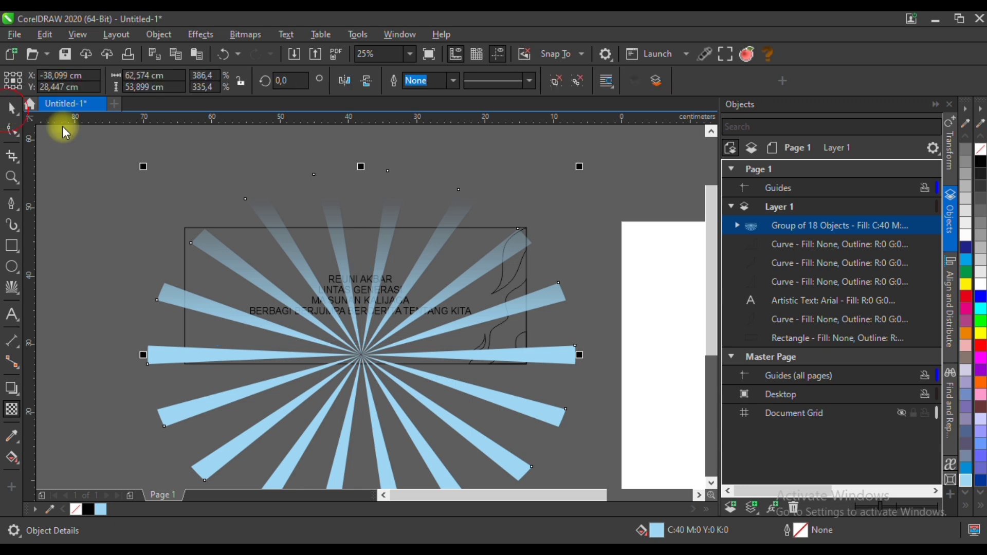
- Send the ray group behind all other objects and fill the banner rectangle with cyan (C:100 M:0 Y:0 K:0)
key(shift+Page_Down)
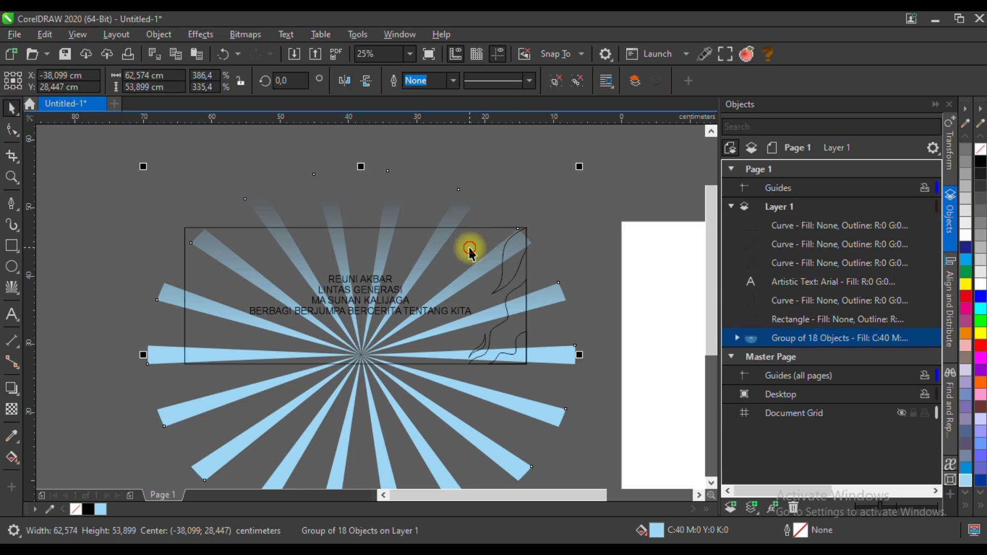
click(469, 248)
click(969, 266)
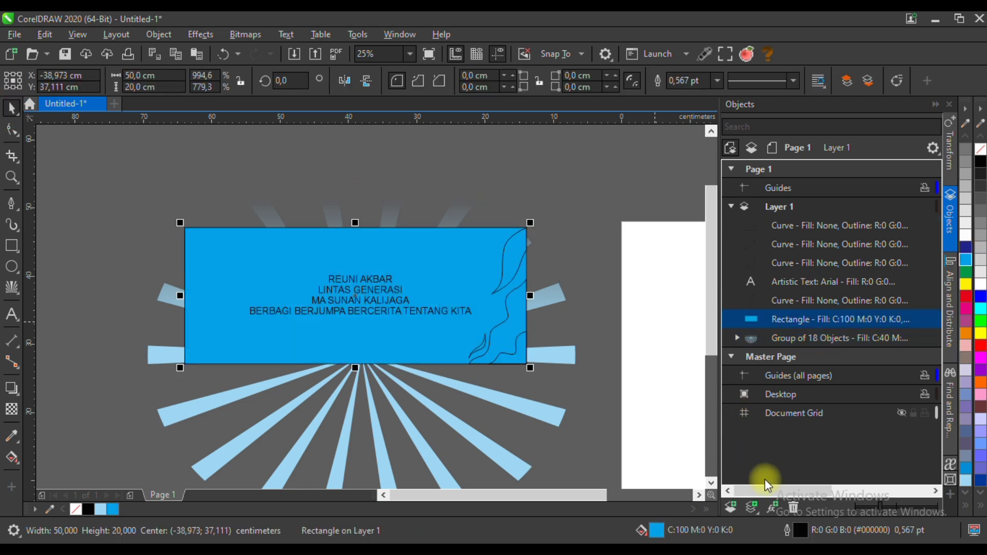
- Fill the banner rectangle with a uniform dark blue in the RGB color model (R:0 G:69 B:153)
double_click(658, 529)
drag(354, 74, 584, 75)
click(528, 151)
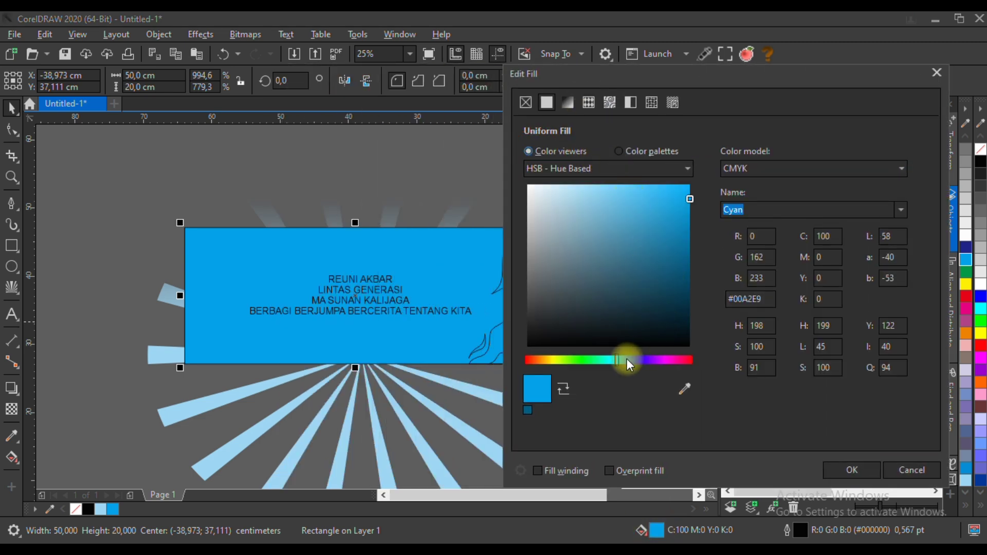
click(625, 360)
click(827, 169)
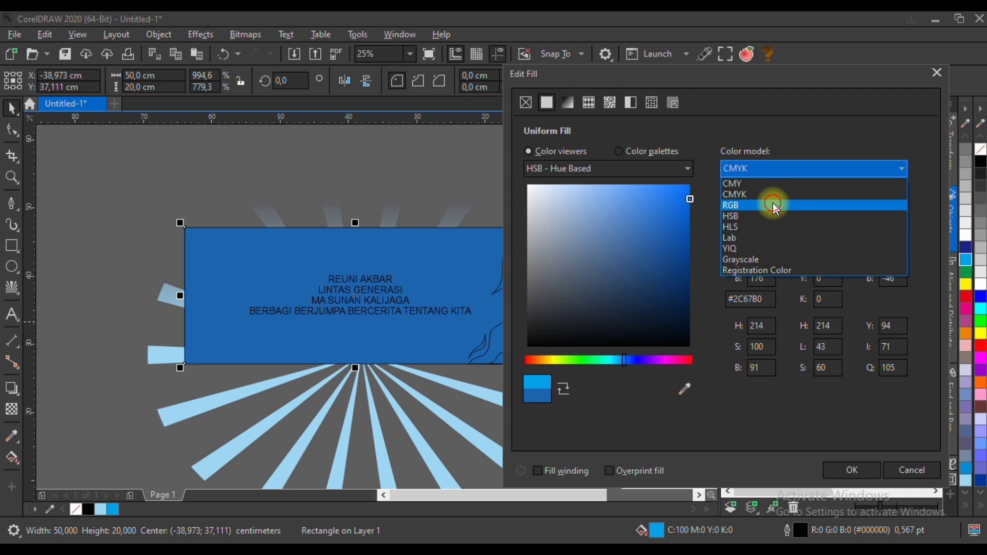
click(776, 206)
drag(689, 227, 687, 242)
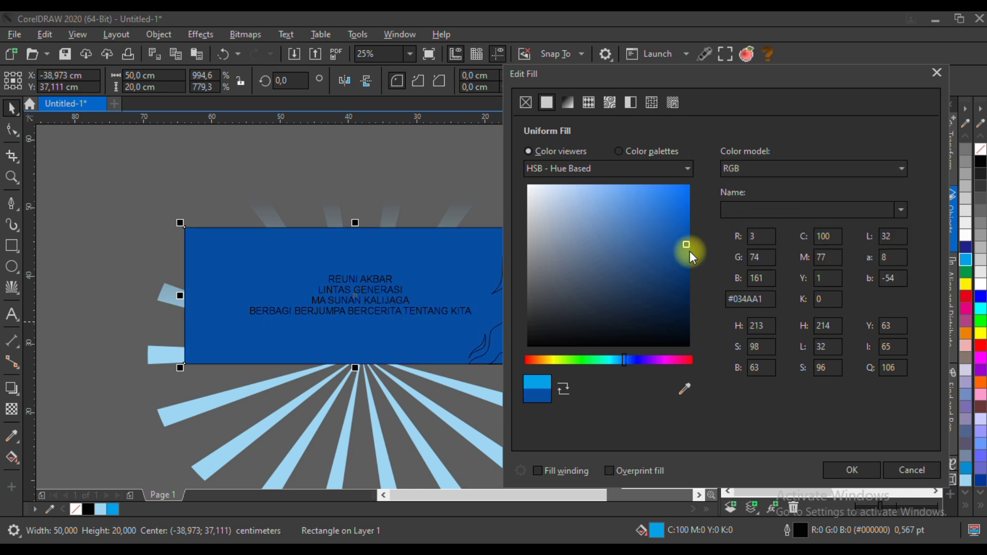
click(852, 469)
click(563, 283)
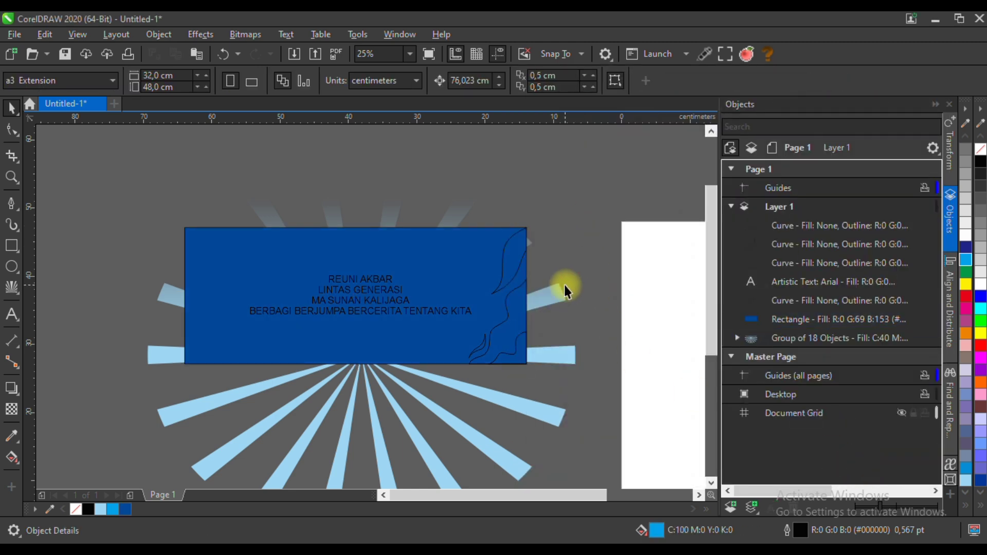
- Bring the ray group to the front, fill it with cyan (C:100 M:0 Y:0 K:0) and move it up about 2.2 cm
click(559, 294)
key(shift+Page_Up)
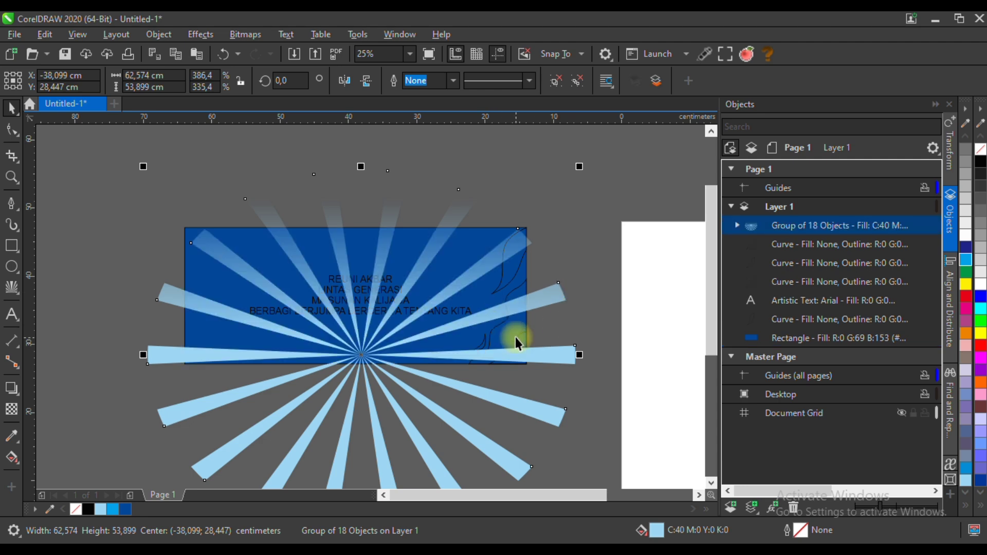
click(965, 259)
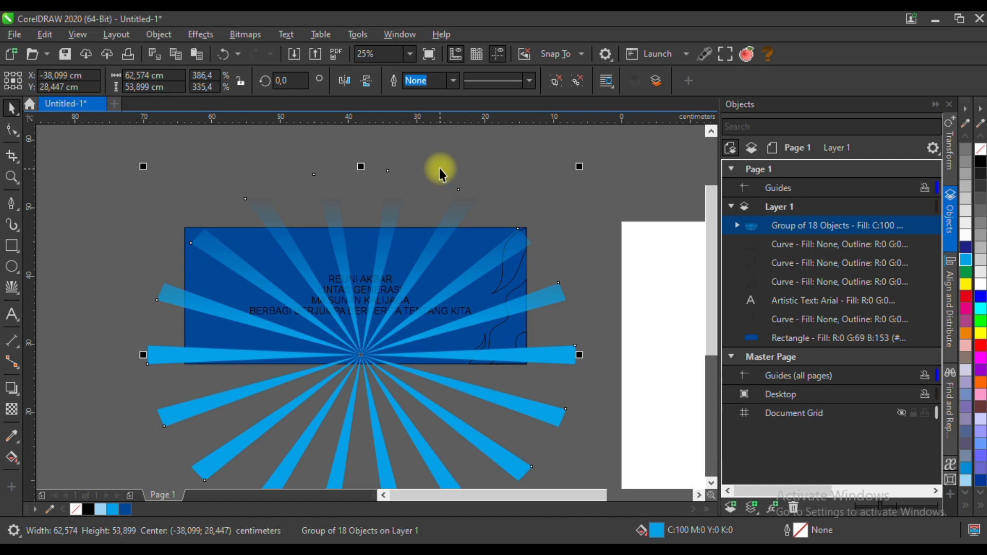
drag(376, 333, 375, 317)
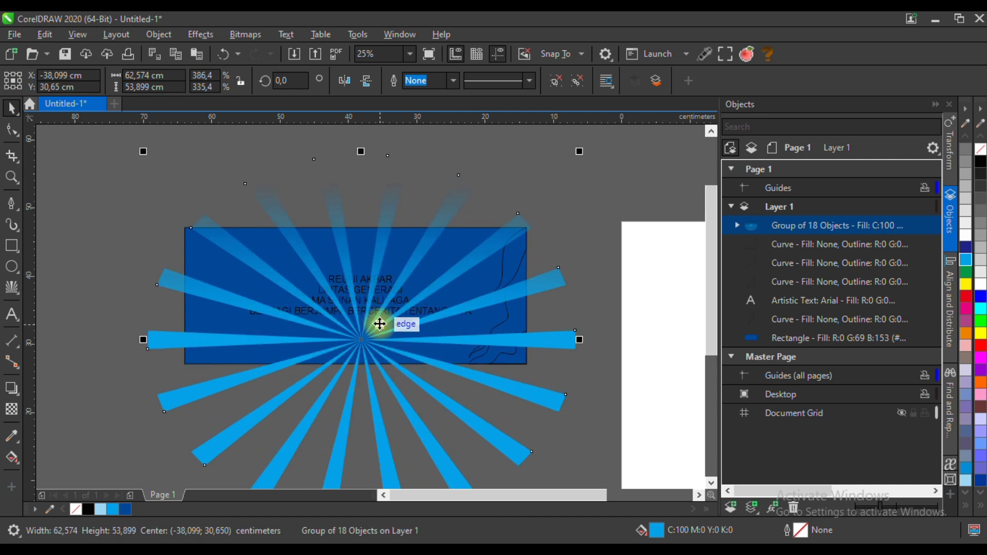
- Send the ray group behind all other objects and PowerClip it inside the dark blue banner rectangle
key(shift+Page_Down)
key(ctrl+1)
click(342, 247)
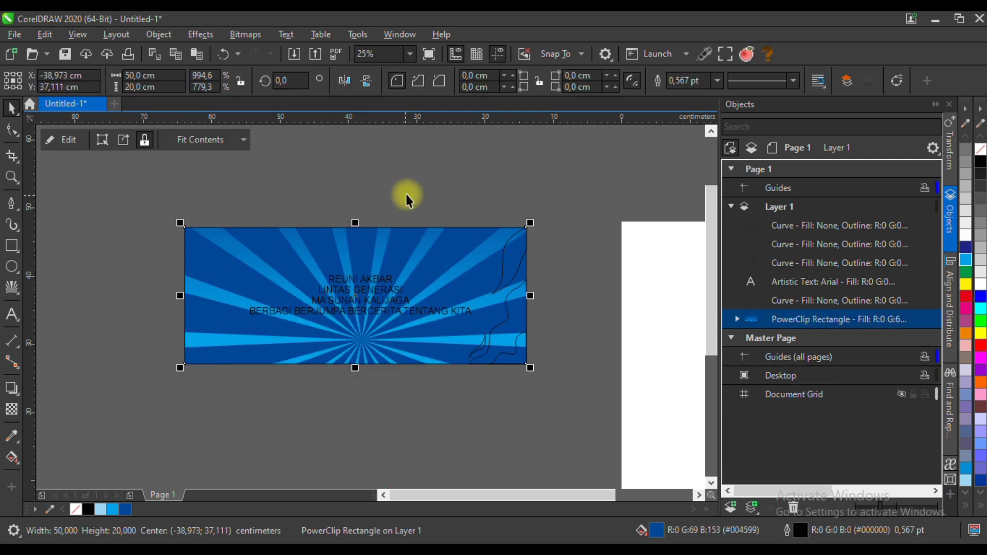
click(531, 303)
- Fill the four wavy ribbon shapes with orange (C:0 M:60 Y:100 K:0) and remove their outlines
drag(474, 377, 475, 378)
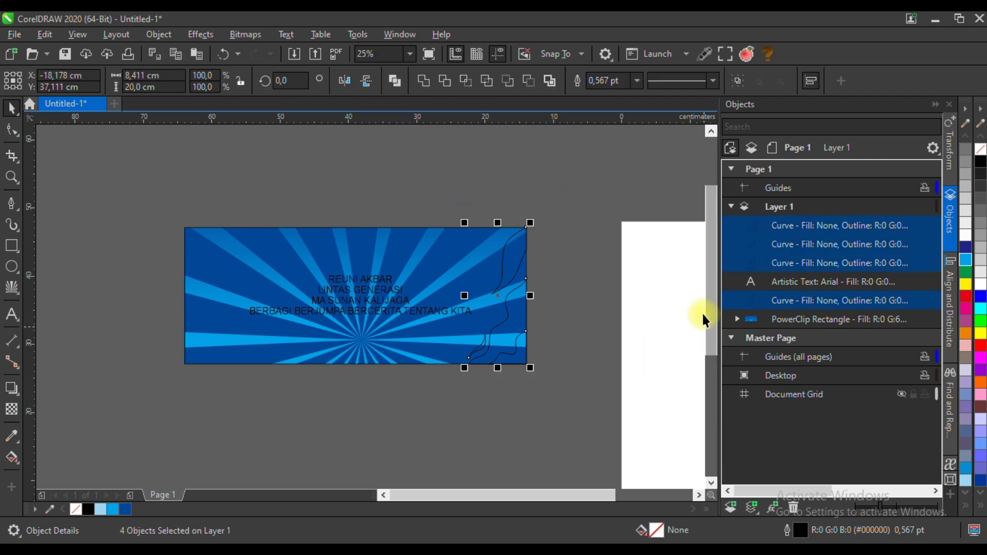
click(976, 384)
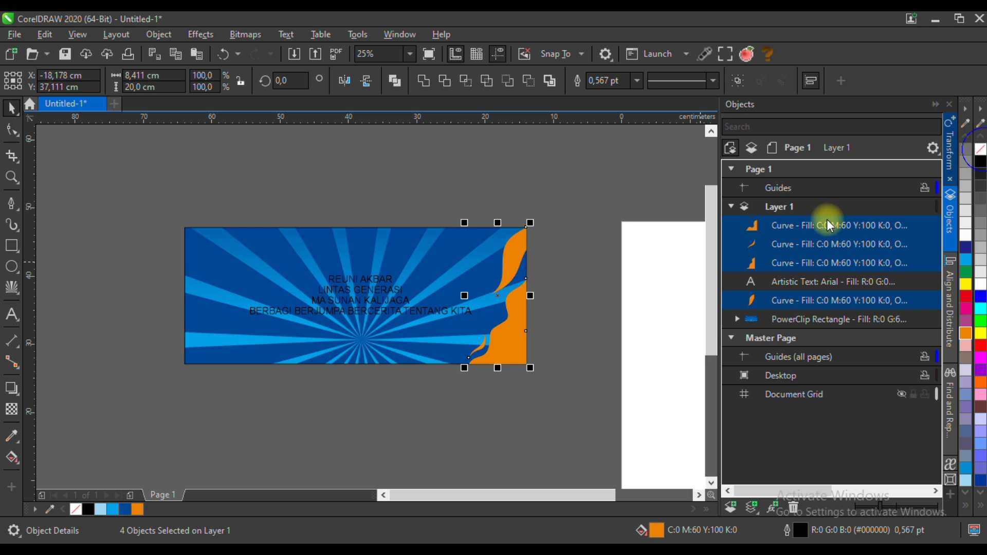
click(571, 288)
- Apply an orange-to-red fountain fill to the small wave in the banner's lower right corner, running diagonally up toward the left
scroll(516, 329, up, 1)
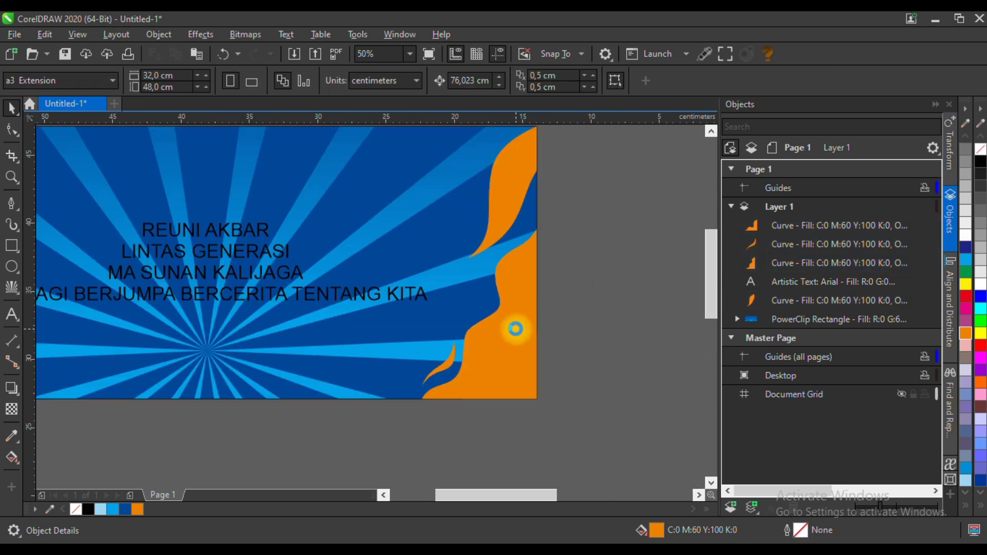
click(512, 366)
click(561, 325)
drag(567, 314, 524, 385)
drag(483, 442, 439, 434)
click(137, 510)
click(14, 456)
drag(527, 386, 474, 325)
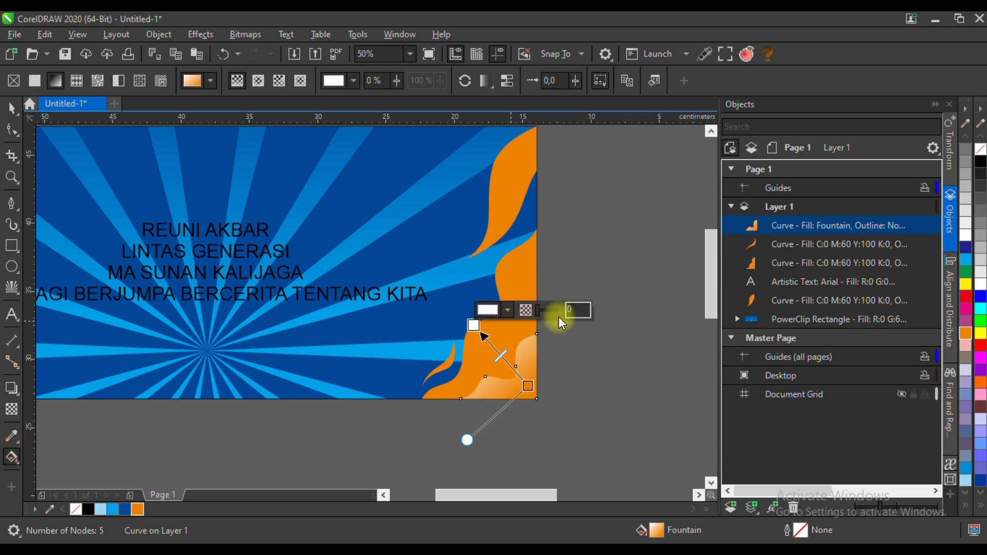
click(966, 297)
click(11, 108)
- Duplicate the large orange wave at the banner's right edge with its height reduced to about 11.8 cm
click(524, 291)
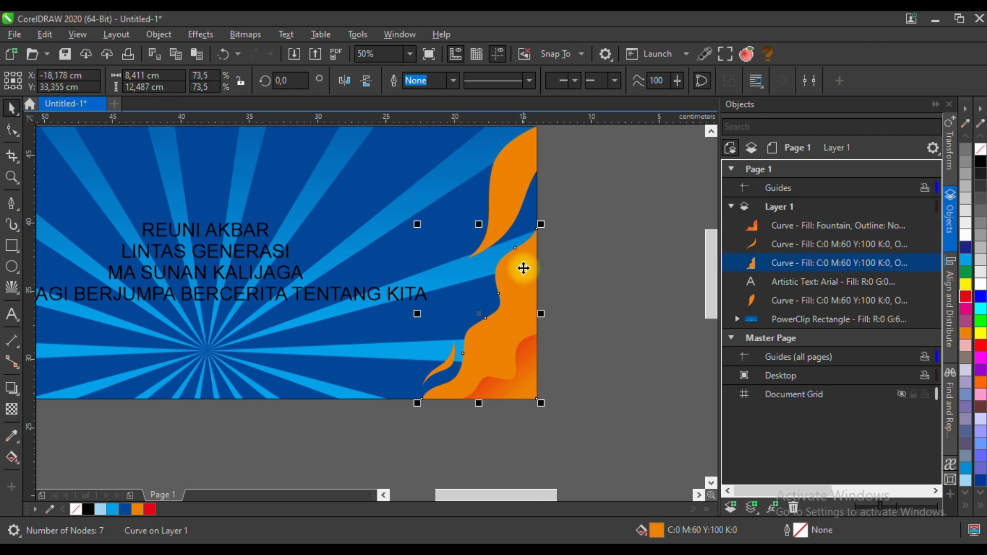
scroll(513, 256, up, 2)
click(502, 248)
drag(448, 199, 458, 219)
scroll(544, 249, down, 1)
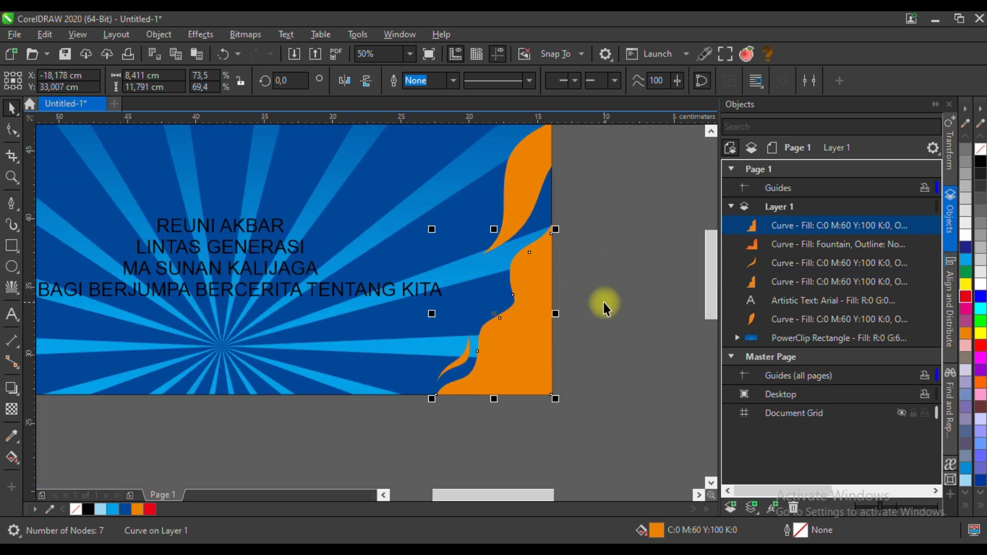
- Select the fountain-filled corner wave and bring it to the front of all objects
drag(594, 297, 529, 385)
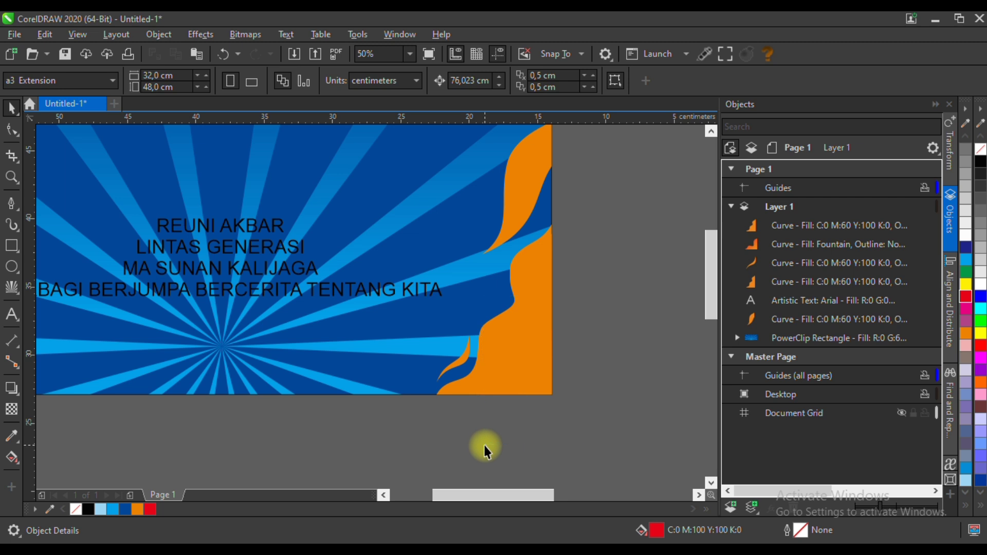
drag(584, 285, 468, 447)
key(shift+Page_Up)
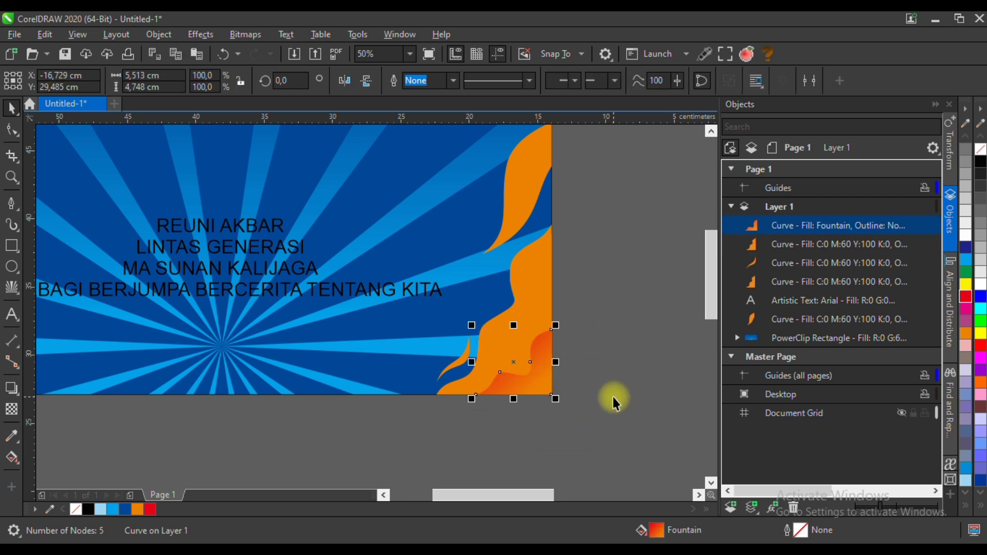
- Duplicate the corner wave scaled to 106.7%, fill the copy with light yellow (C:0 M:0 Y:60 K:0) and place it directly behind the original
scroll(554, 368, up, 1)
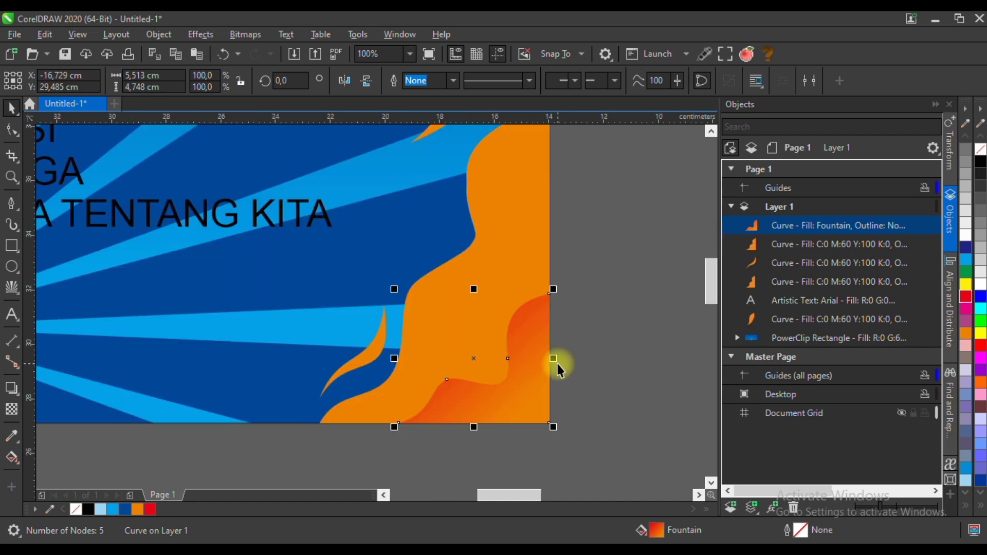
drag(396, 293, 386, 284)
click(968, 506)
click(932, 460)
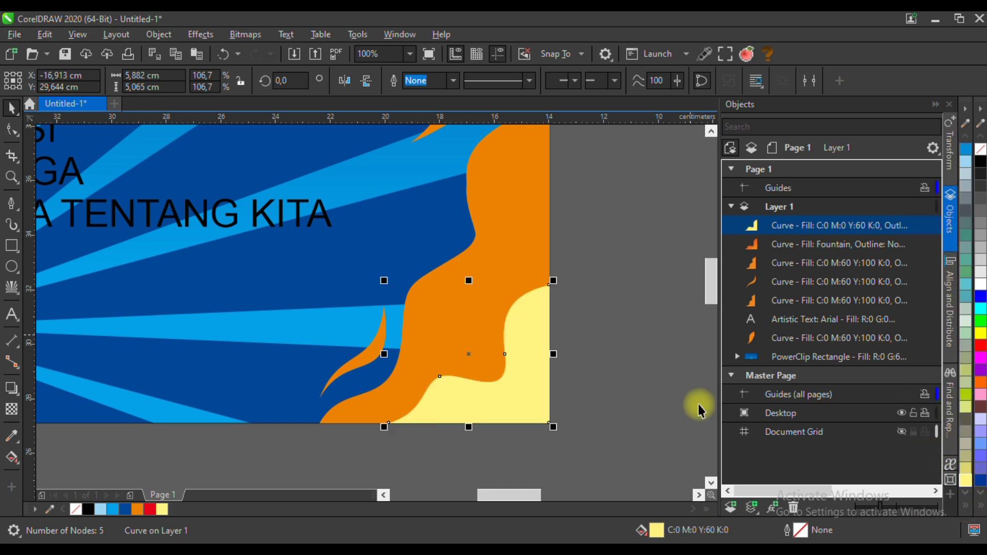
key(ctrl+Page_Down)
key(ctrl+Page_Down)
key(ctrl+Page_Up)
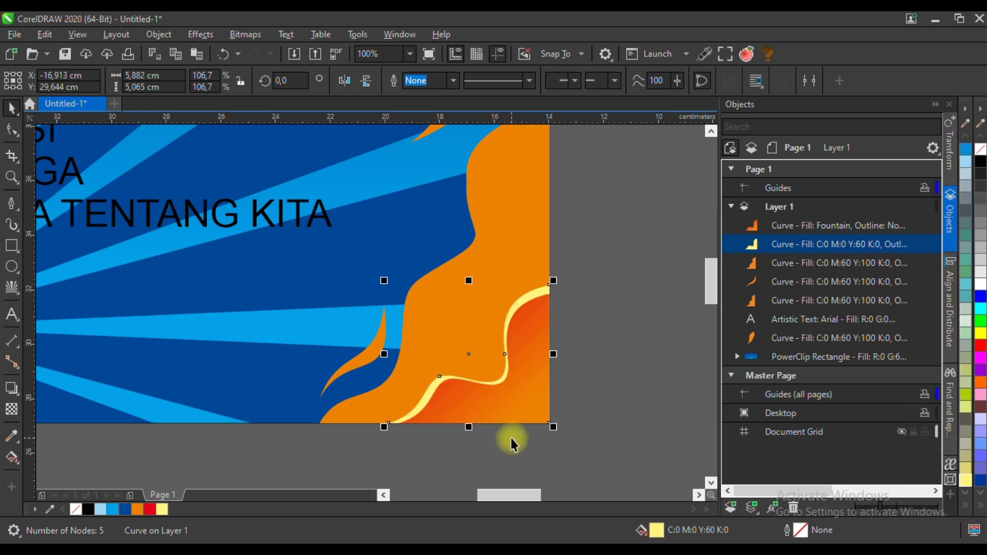
- Fill the taller rear copy of the large orange wave with light yellow (C:0 M:0 Y:60 K:0)
scroll(566, 380, down, 2)
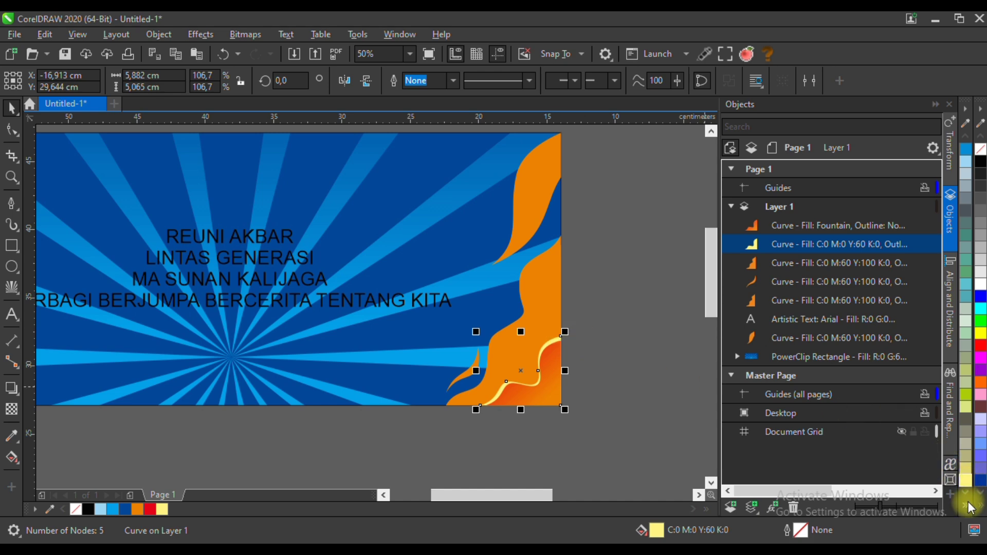
click(636, 363)
click(539, 300)
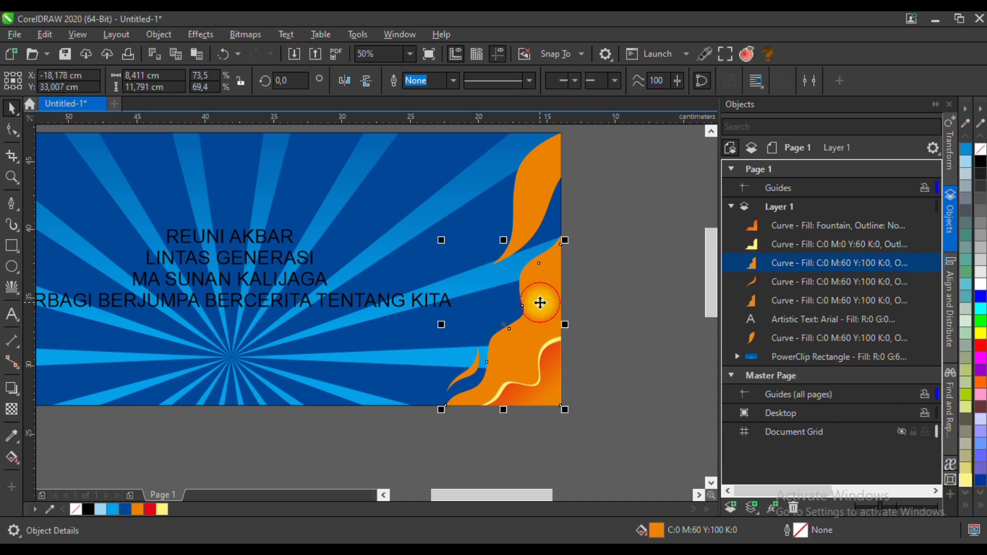
key(Escape)
click(535, 266)
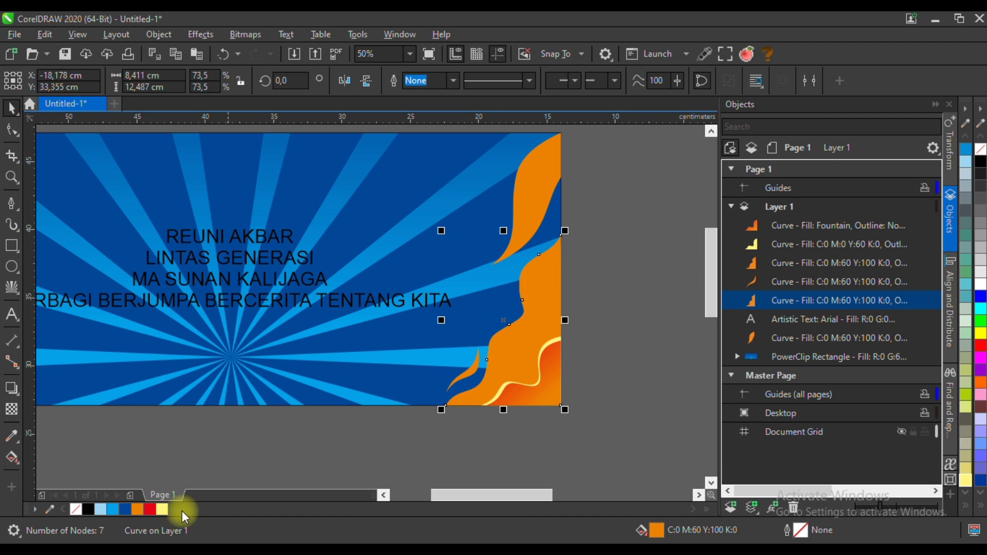
click(162, 510)
key(Escape)
- Apply an orange-to-red fountain fill to the front large wave, running diagonally from the lower right corner toward the upper left
click(548, 300)
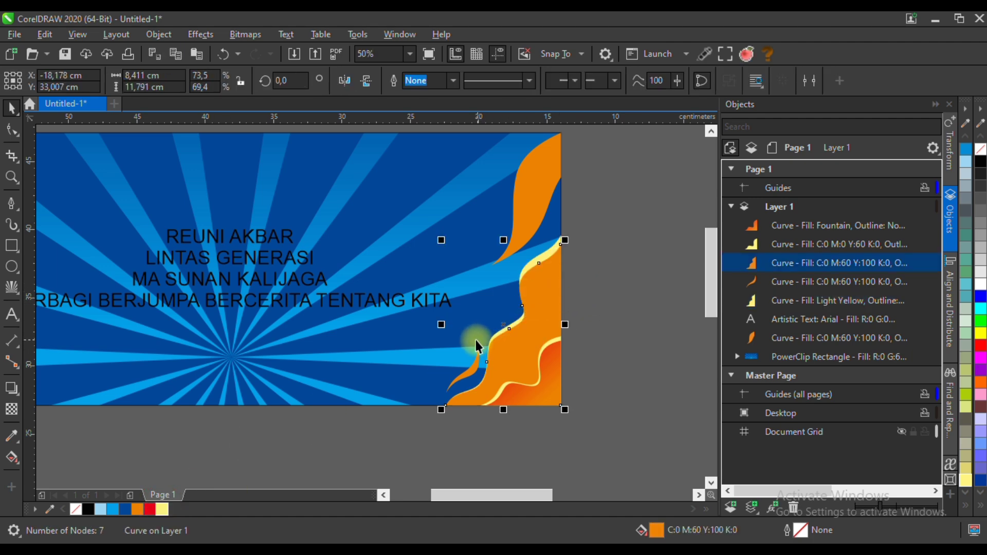
click(19, 444)
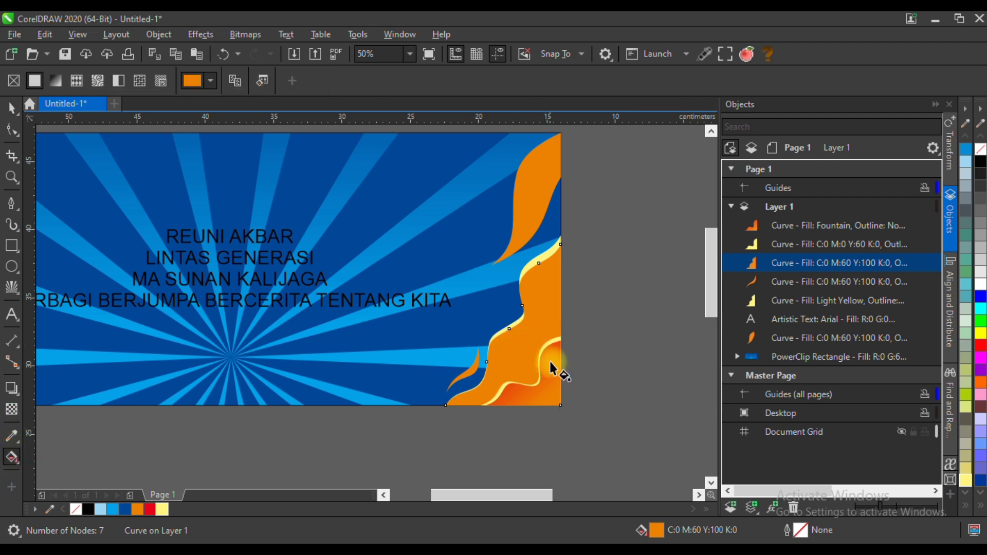
drag(549, 372, 346, 211)
click(150, 509)
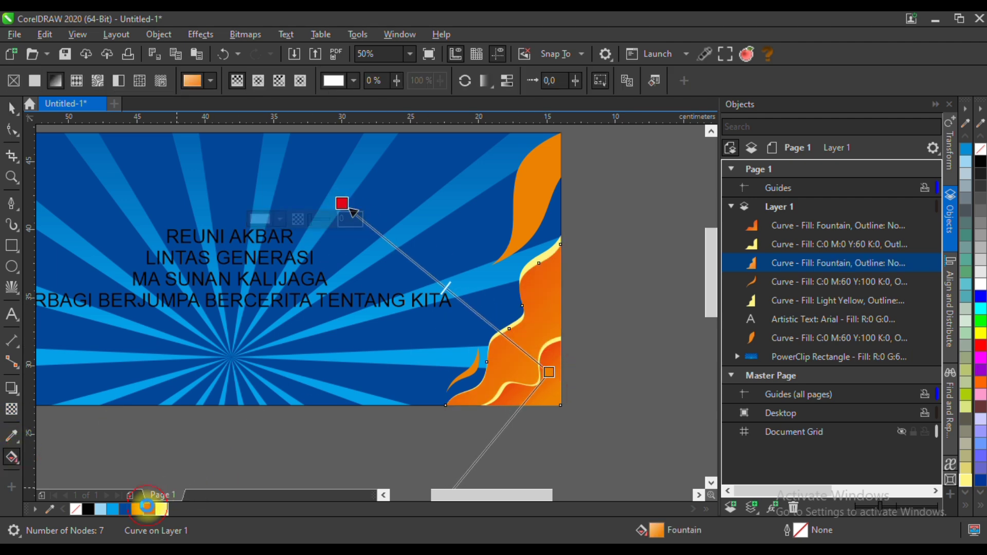
click(12, 108)
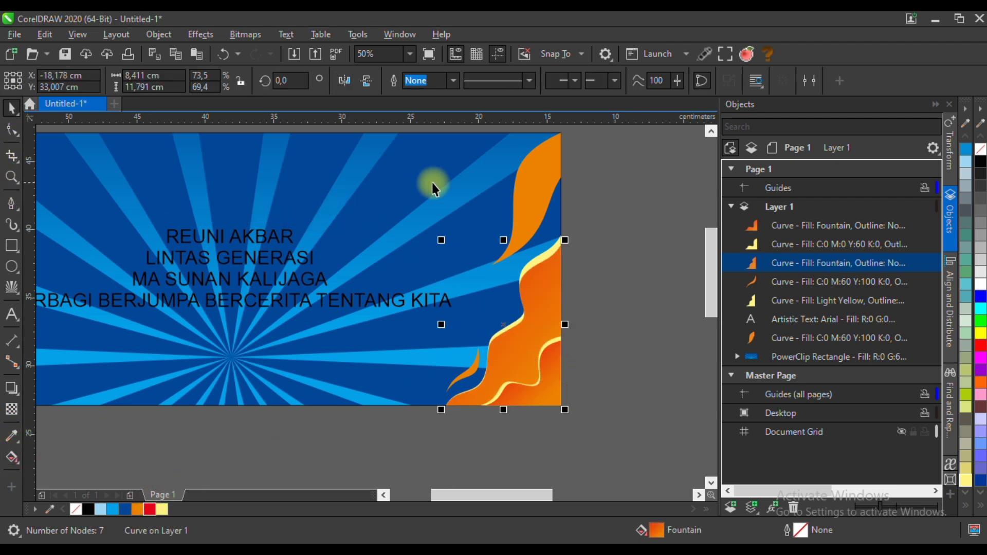
click(621, 238)
- Copy the small orange flame curve onto the upper ribbon and mirror the copy horizontally
scroll(561, 206, down, 2)
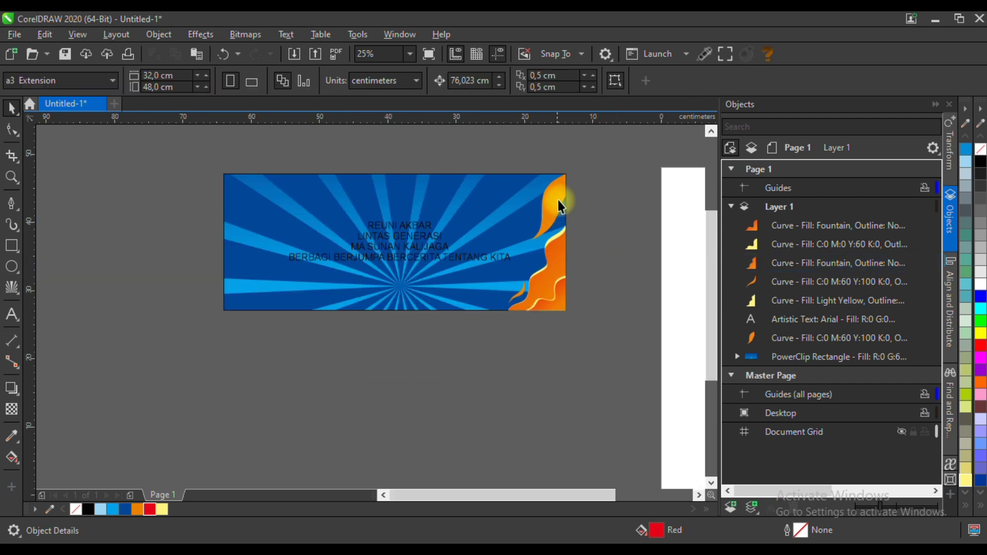
scroll(560, 206, up, 2)
drag(486, 396, 532, 203)
click(348, 79)
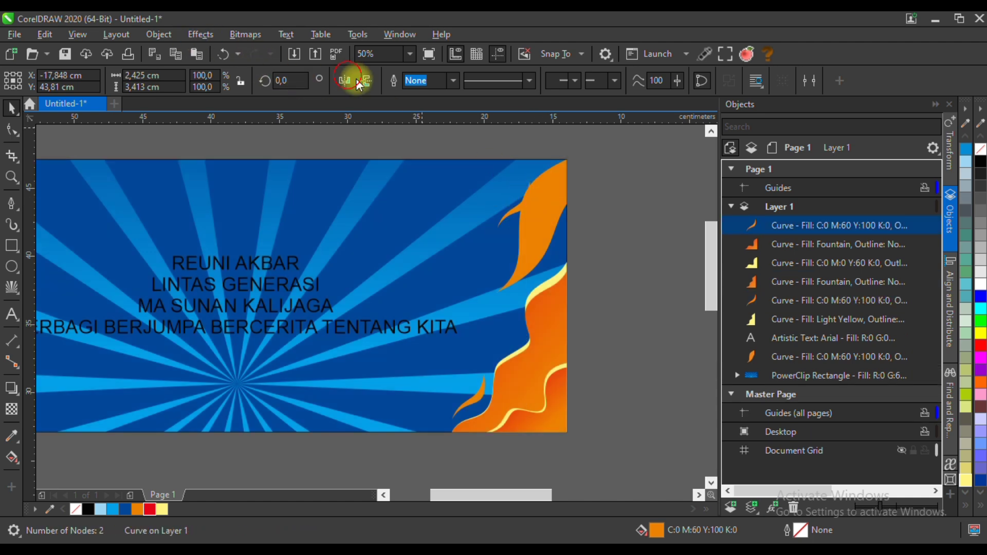
- Rotate the copied flame to about 111 degrees, move it onto the upper ribbon and fill it with light yellow
scroll(525, 194, up, 2)
click(528, 201)
drag(464, 160, 598, 213)
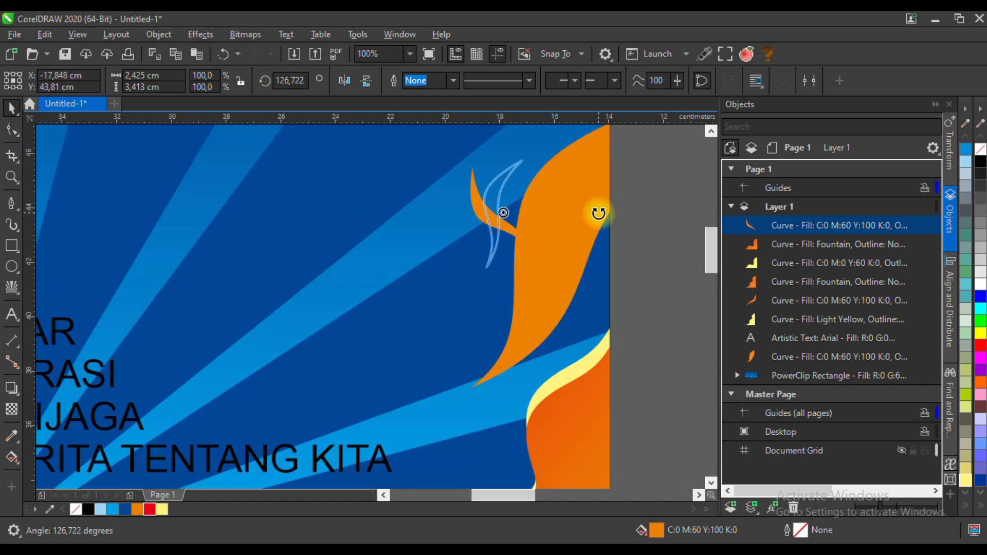
drag(489, 194, 533, 218)
drag(565, 183, 581, 188)
click(162, 509)
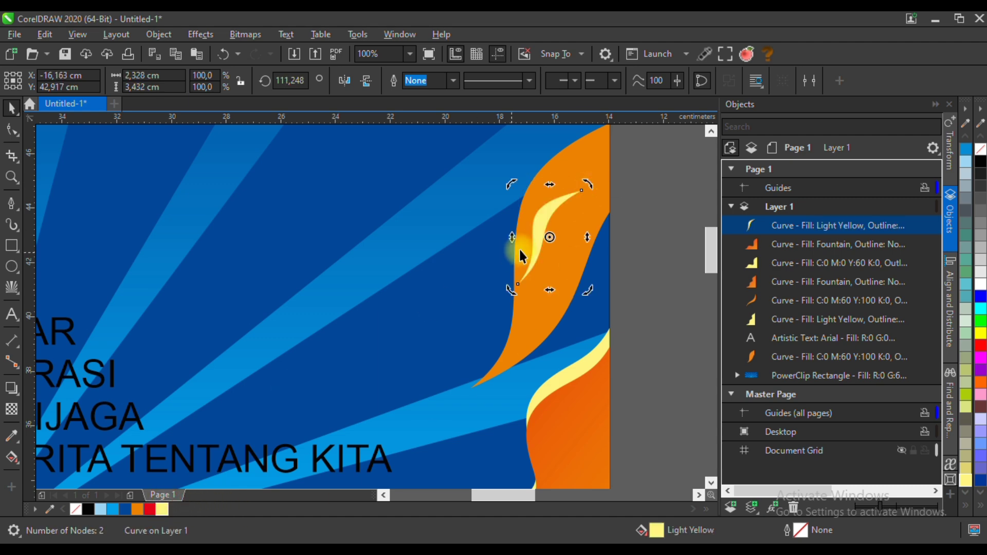
- Apply an orange-to-red fountain fill to the upper ribbon, running downward toward the large wave
scroll(535, 244, down, 2)
click(607, 237)
click(555, 256)
click(12, 457)
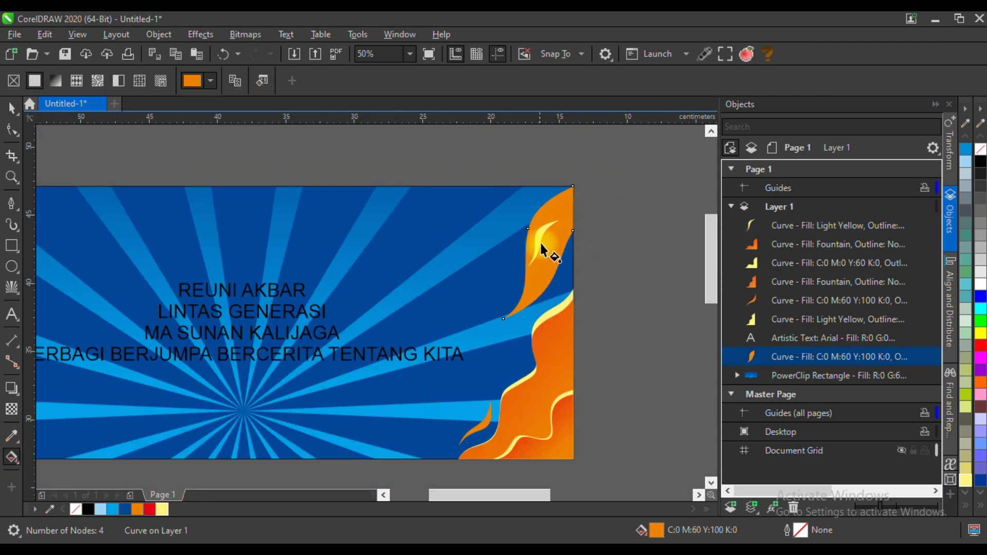
drag(536, 242, 564, 348)
click(149, 509)
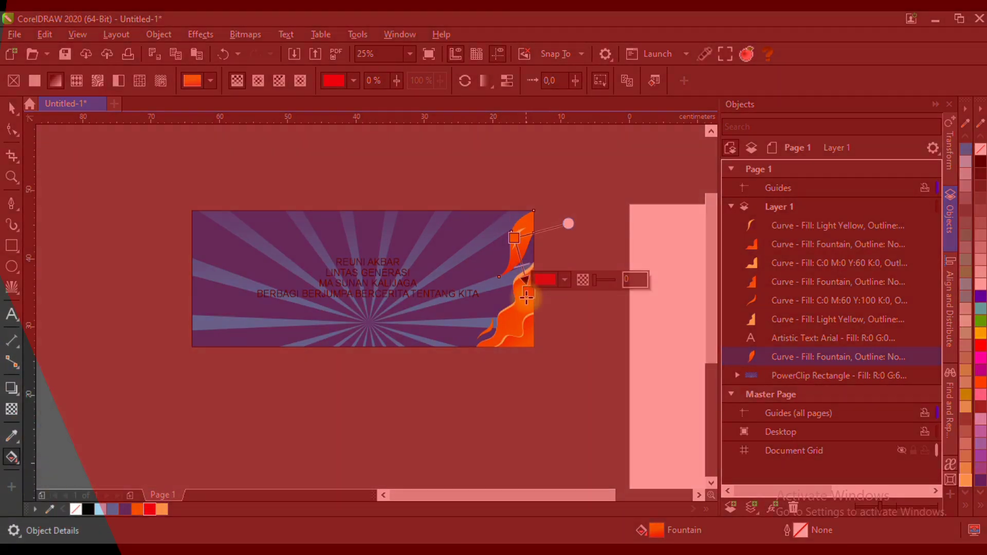
click(13, 108)
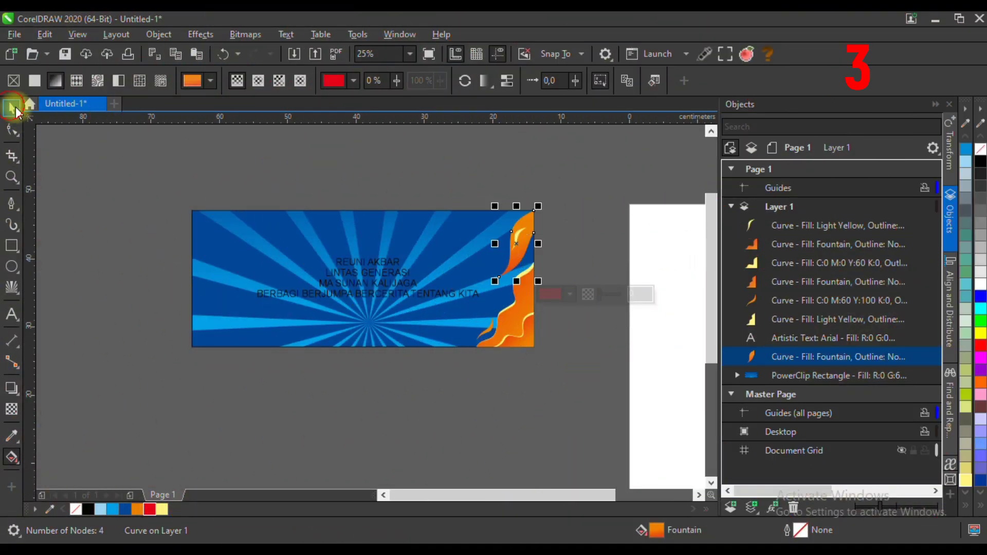
click(602, 143)
- Reposition the light yellow flame accent along the upper ribbon's left edge
scroll(523, 221, up, 2)
click(525, 215)
drag(525, 215, 530, 185)
scroll(509, 222, up, 2)
click(509, 221)
scroll(584, 225, down, 2)
click(632, 205)
- Group the seven ribbon shapes, copy the group to the banner's left end and mirror the copy horizontally
drag(631, 166, 498, 430)
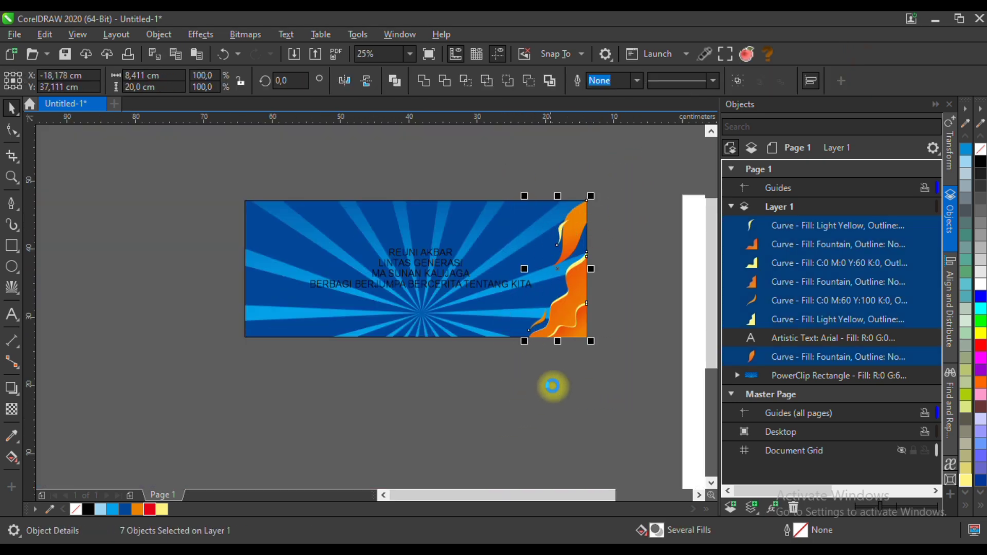
key(ctrl+g)
drag(566, 304, 281, 304)
right_click(281, 304)
click(359, 78)
click(361, 78)
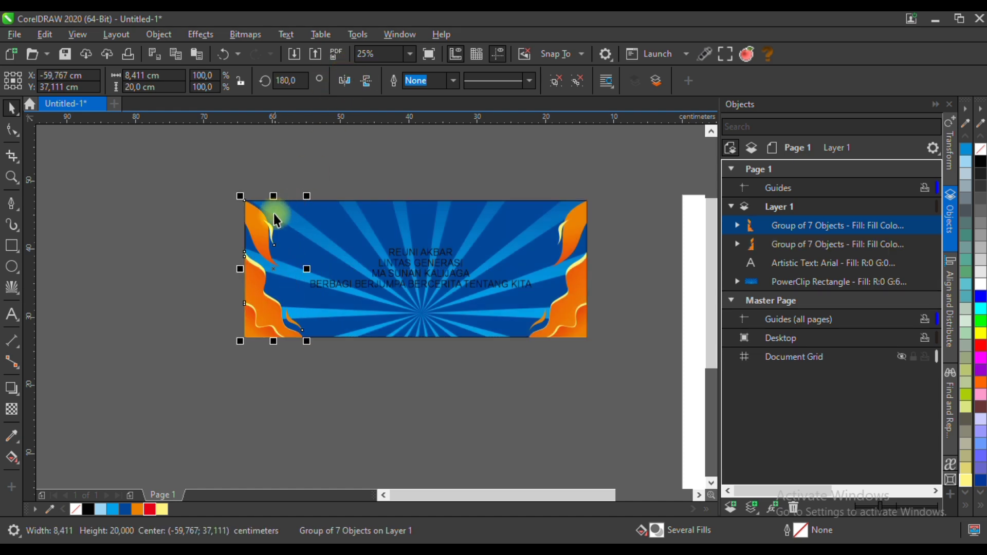
- Draw a wide ellipse about 37 × 5.7 cm across the banner's lower edge and fill it with the ray background's dark blue
scroll(254, 211, up, 2)
scroll(230, 225, down, 2)
click(380, 172)
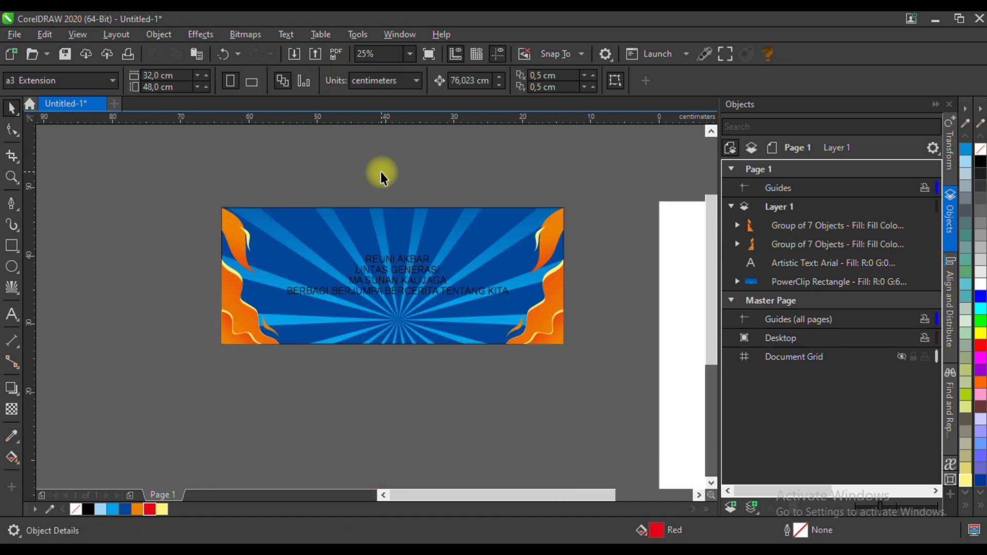
click(12, 247)
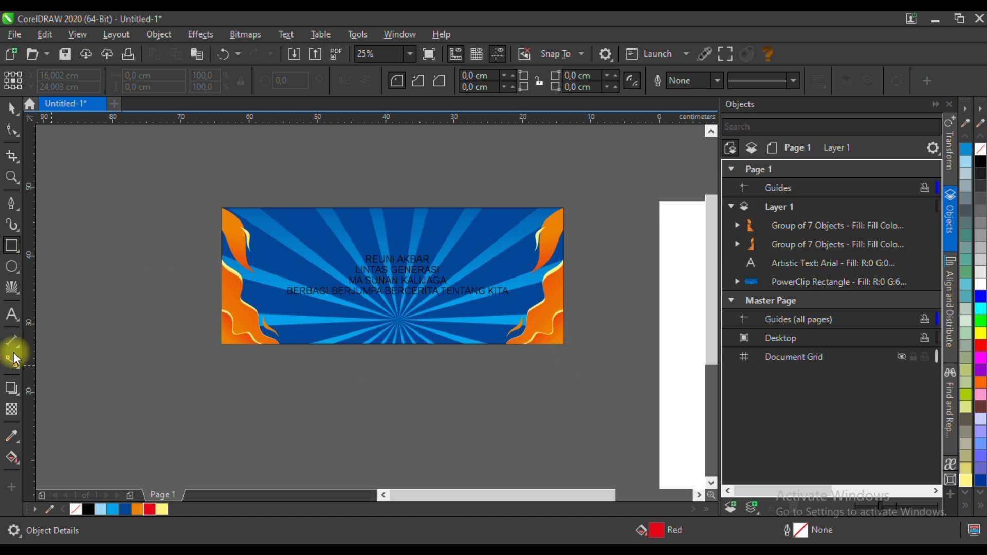
click(12, 267)
drag(250, 317, 505, 357)
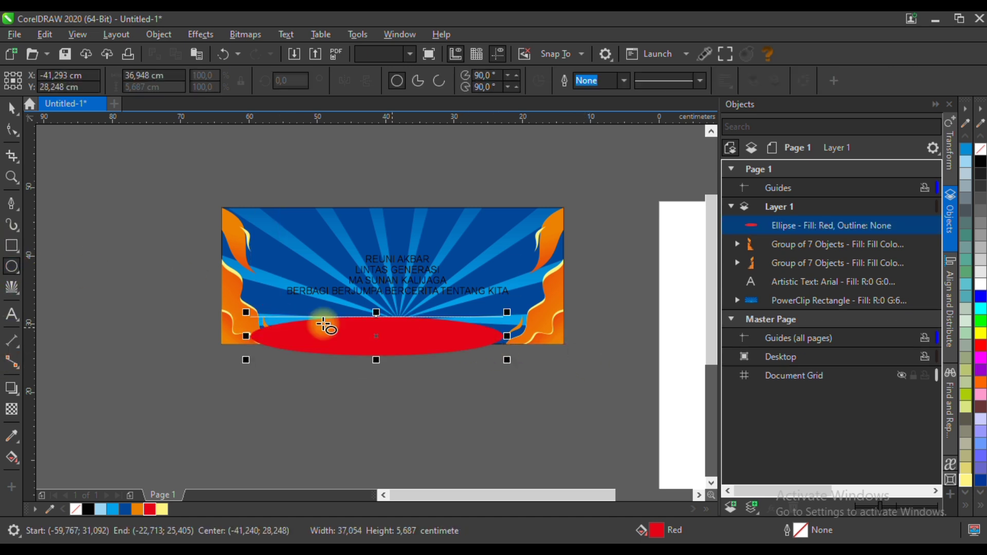
click(11, 108)
click(127, 509)
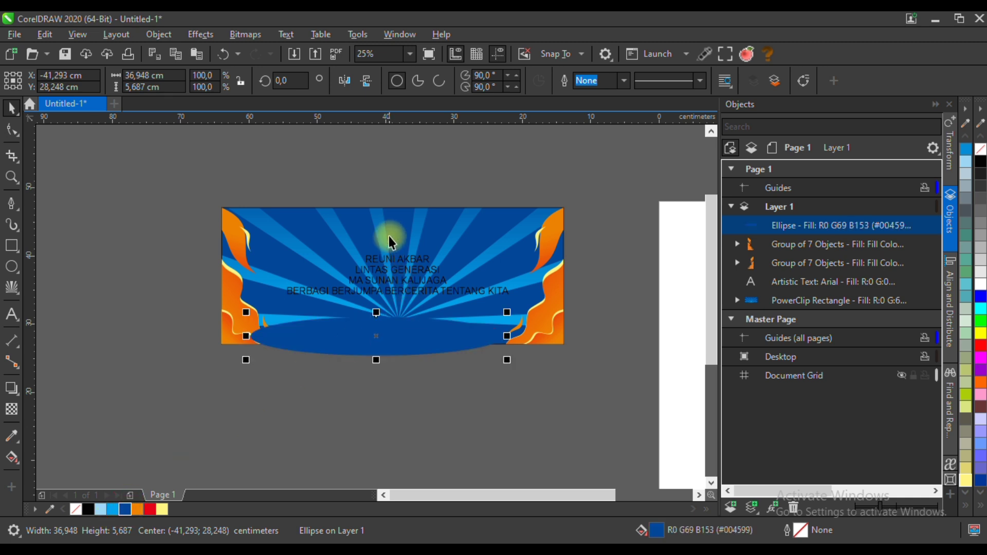
- Center the dark blue ellipse horizontally on the banner and convert it to a 300 dpi CMYK bitmap
shift+click(389, 236)
key(c)
click(425, 153)
click(409, 346)
click(246, 34)
click(287, 53)
click(509, 360)
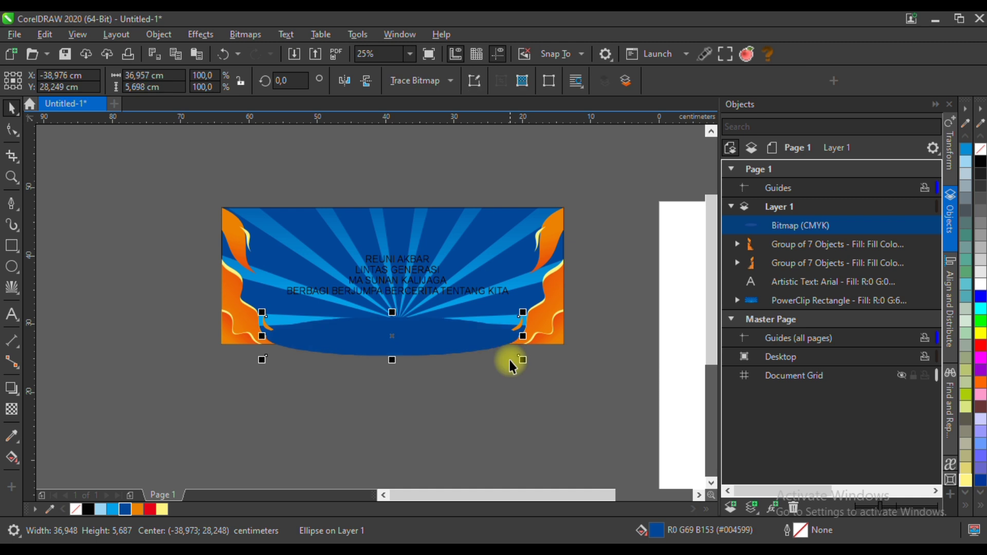
- Apply a strong Gaussian Blur to the ellipse bitmap
click(201, 34)
mouse_move(226, 121)
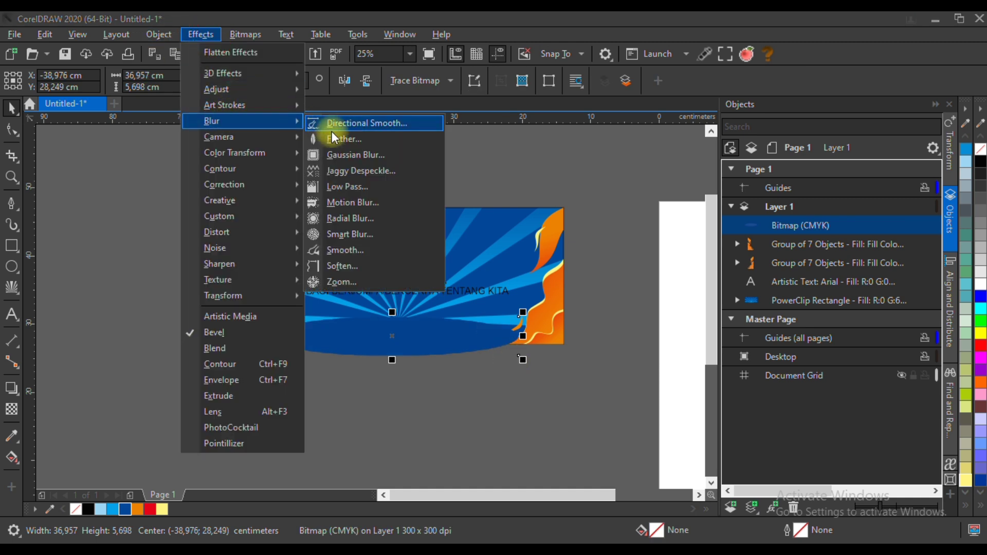
click(350, 154)
drag(479, 270, 505, 268)
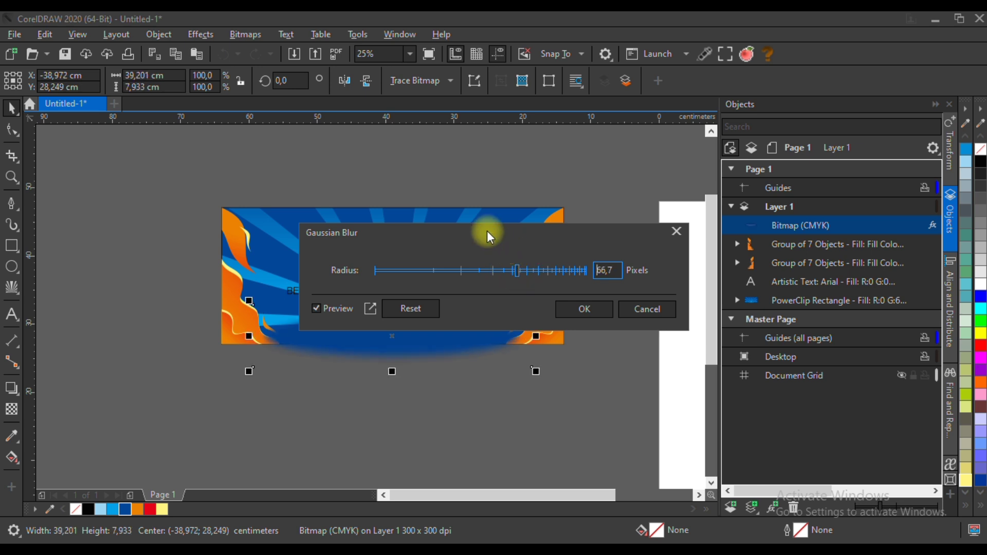
drag(488, 232, 633, 163)
drag(687, 206, 684, 203)
- Enlarge the blurred ellipse upward and sideways and place it inside the banner's PowerClip over the lower rays
drag(392, 301, 373, 266)
drag(551, 335, 577, 336)
drag(393, 270, 387, 259)
click(426, 233)
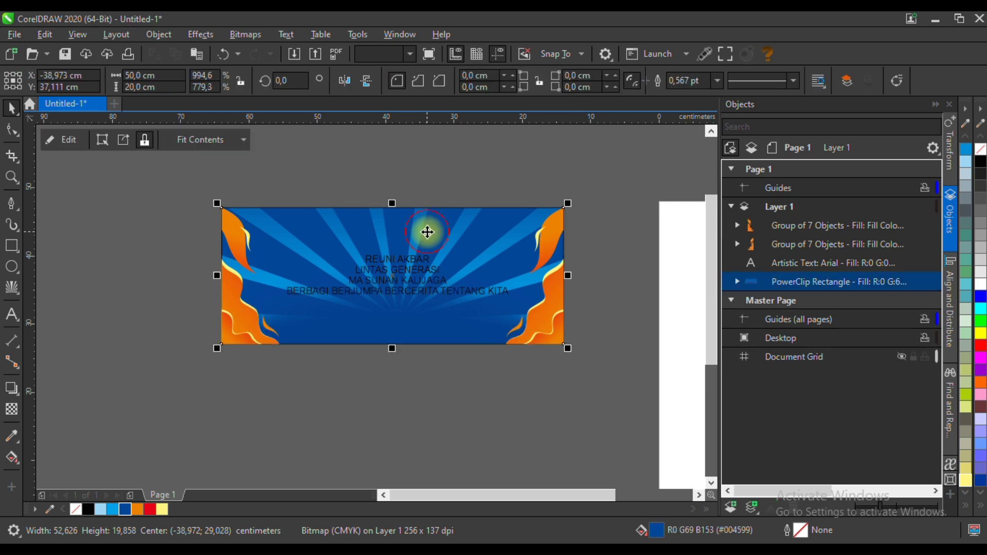
click(413, 176)
- Enlarge the four-line event text to about 45.6 pt and break it apart into separate lines
click(413, 265)
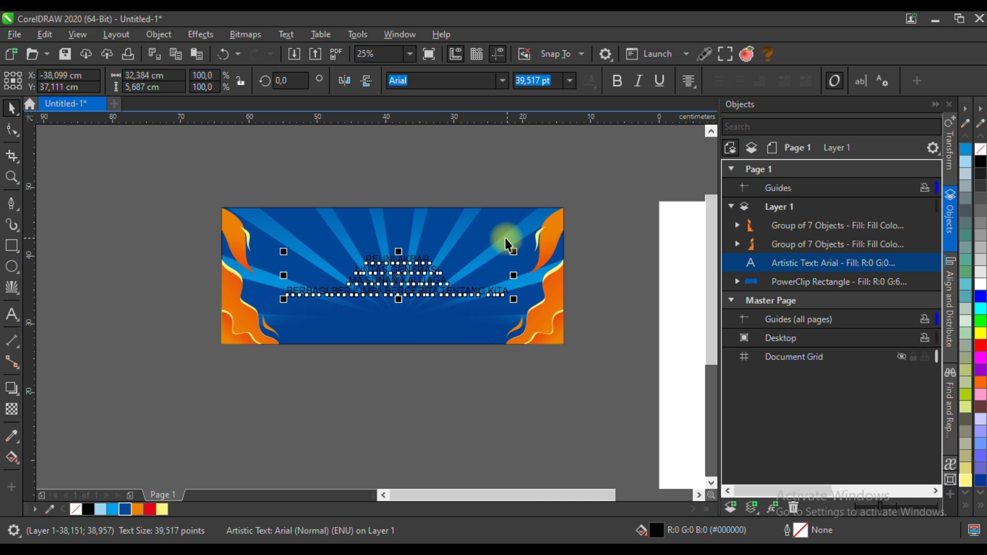
drag(513, 252, 531, 248)
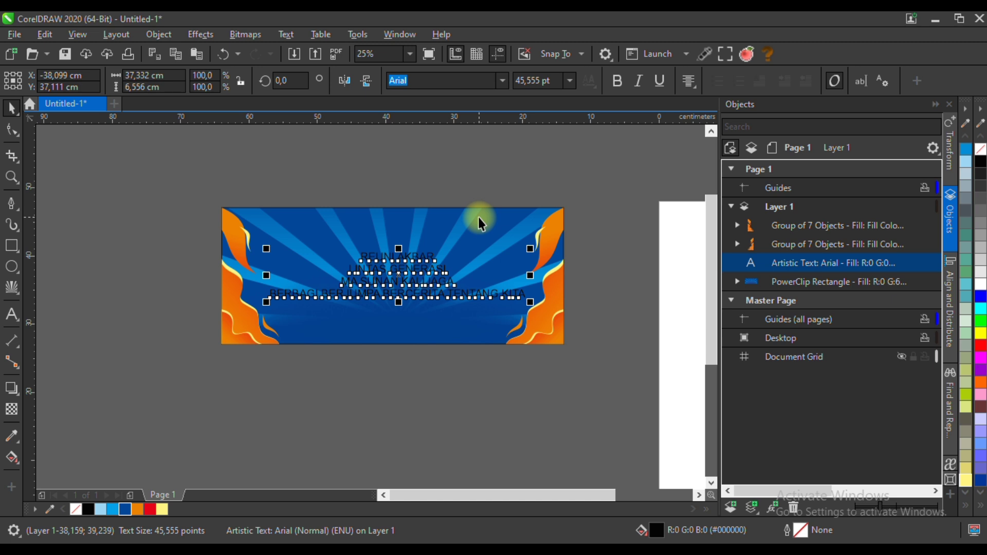
key(ctrl+k)
- Enlarge the REUNI AKBAR line to about 96.3 pt and move it up toward the banner's top
drag(446, 266, 482, 287)
drag(430, 265, 430, 250)
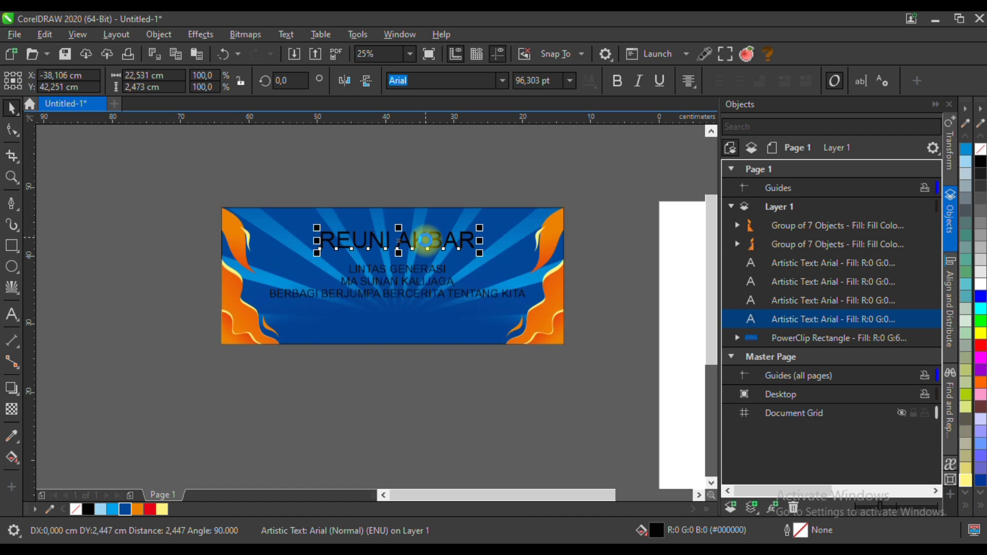
scroll(418, 254, up, 2)
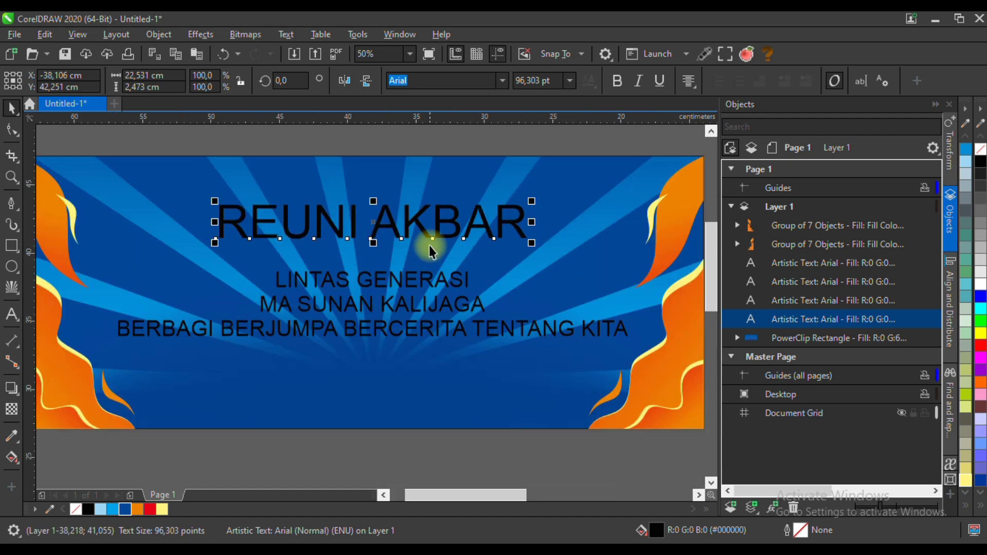
click(397, 447)
- Move the BERBAGI BERJUMPA and MA SUNAN KALIJAGA lines down to space the lower text lines evenly
drag(391, 334, 391, 384)
drag(396, 305, 396, 336)
click(394, 280)
scroll(393, 280, down, 1)
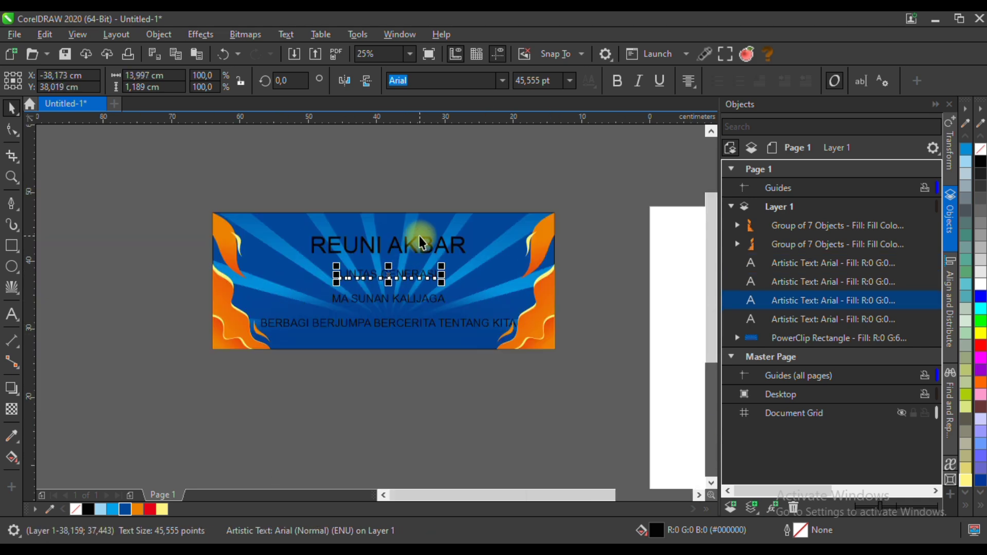
scroll(421, 243, up, 1)
- Set the REUNI AKBAR title in the Blues Smile font and enlarge it to about 130 pt
click(404, 251)
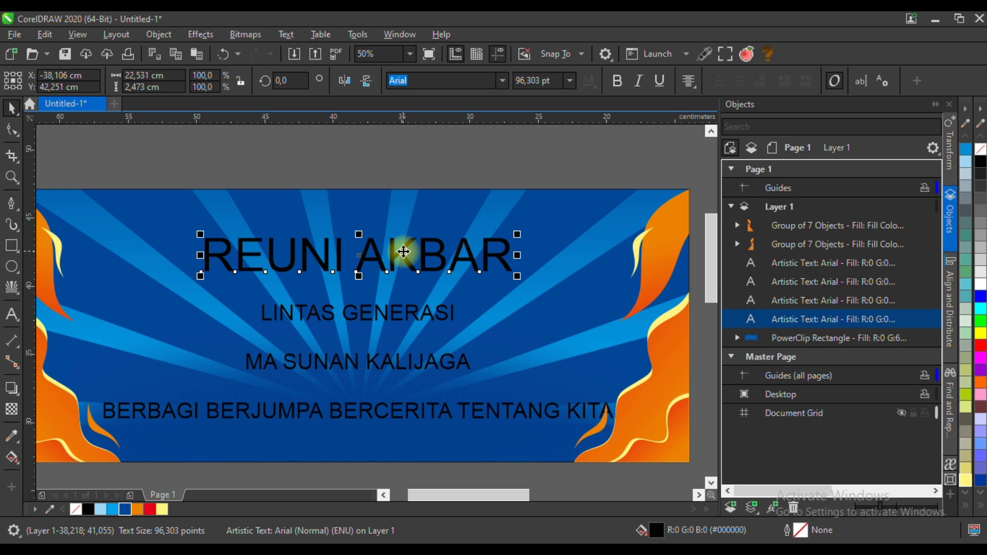
click(508, 82)
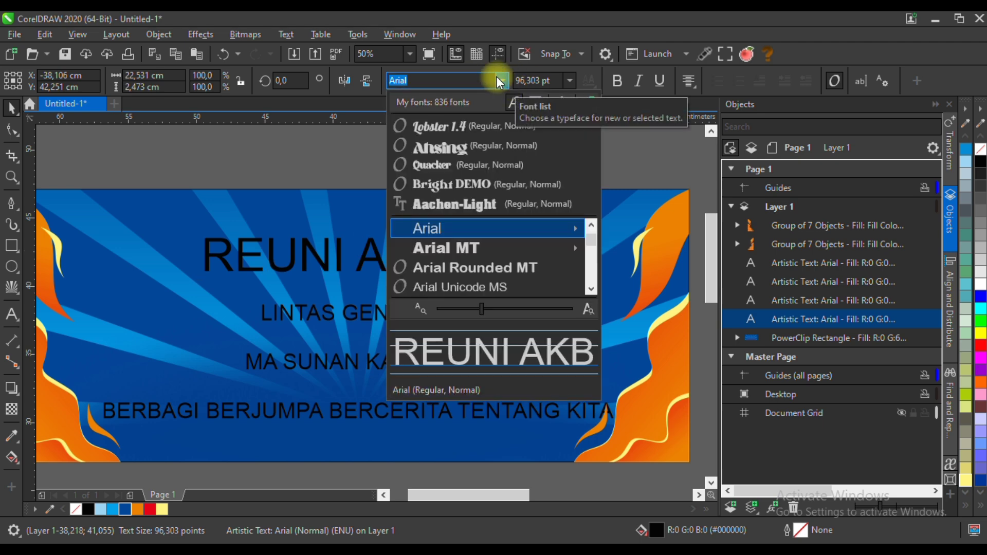
scroll(482, 250, down, 3)
scroll(482, 250, down, 6)
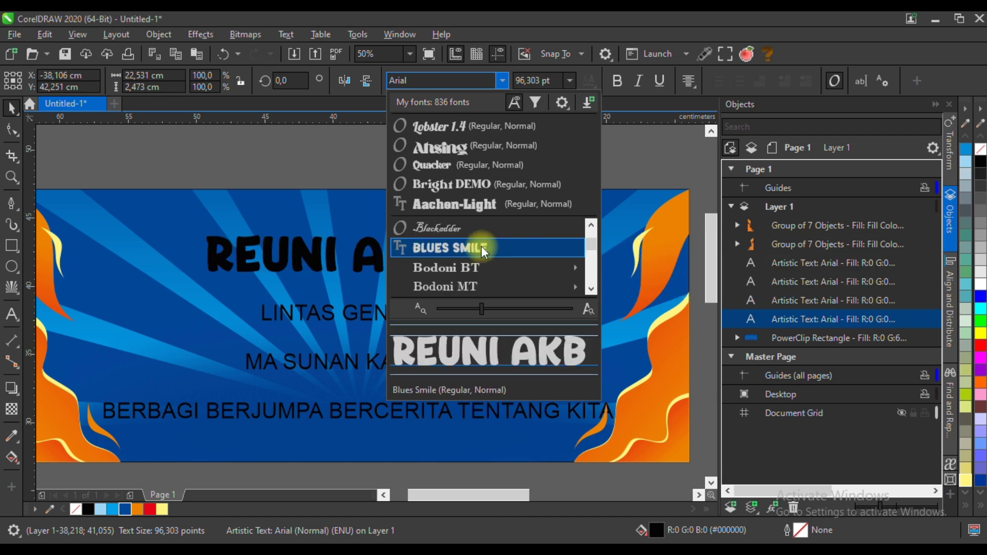
click(482, 247)
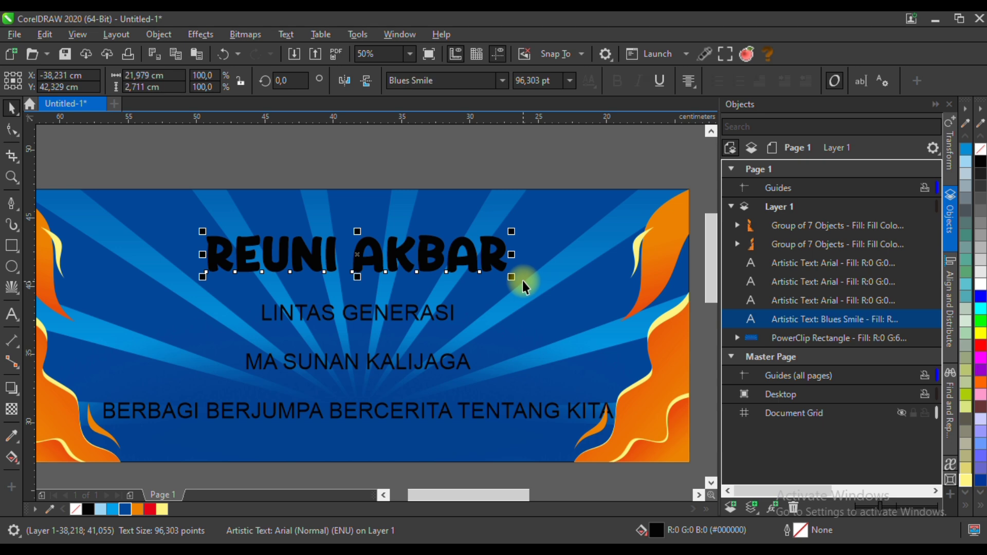
drag(512, 276, 569, 322)
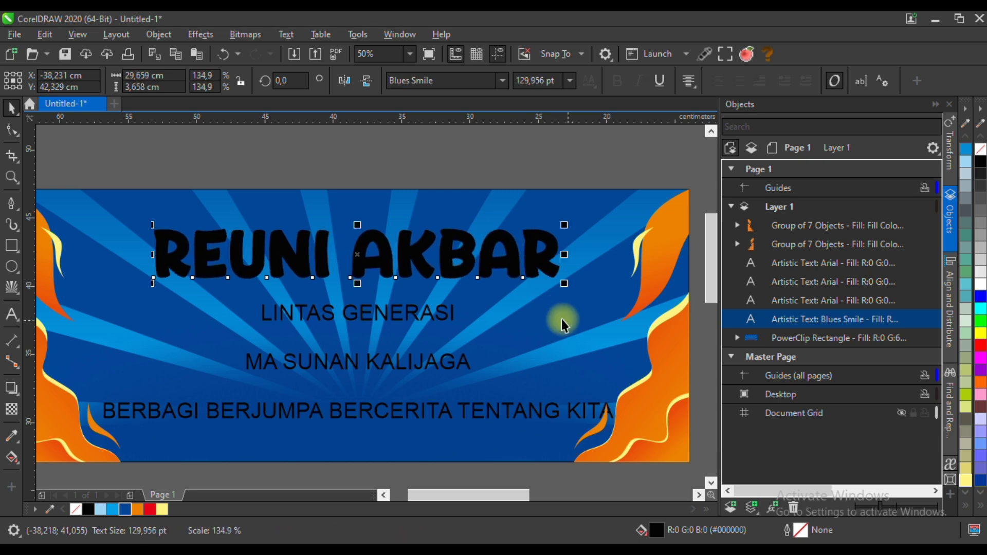
scroll(569, 322, down, 1)
scroll(477, 331, up, 1)
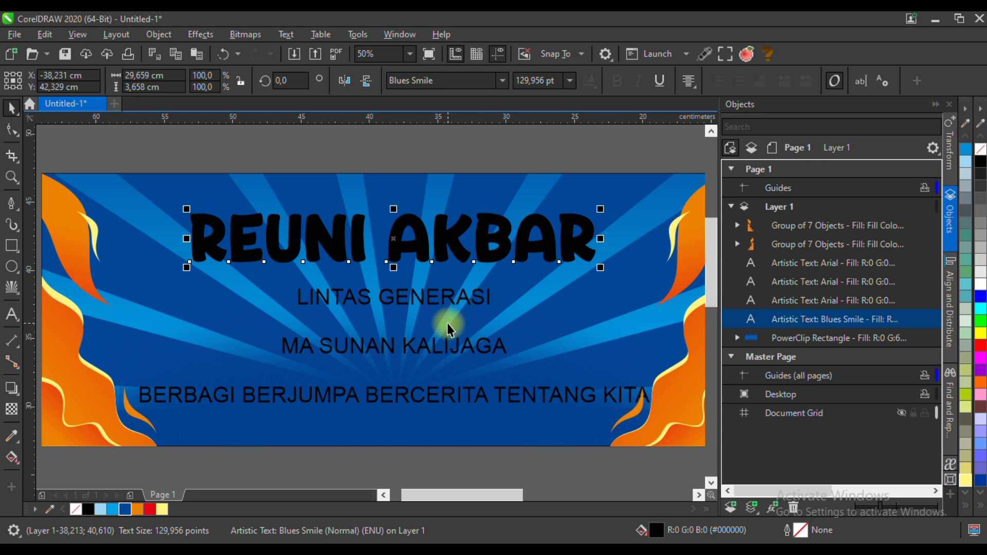
- Break the title into two lines, REUNI above AKBAR, and tighten its line spacing
double_click(364, 234)
key(Return)
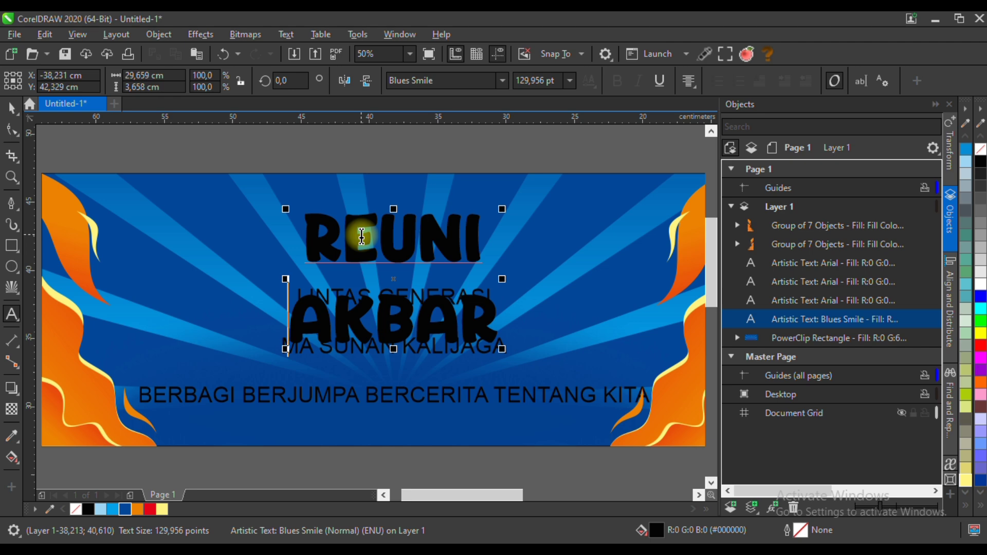
scroll(368, 278, down, 1)
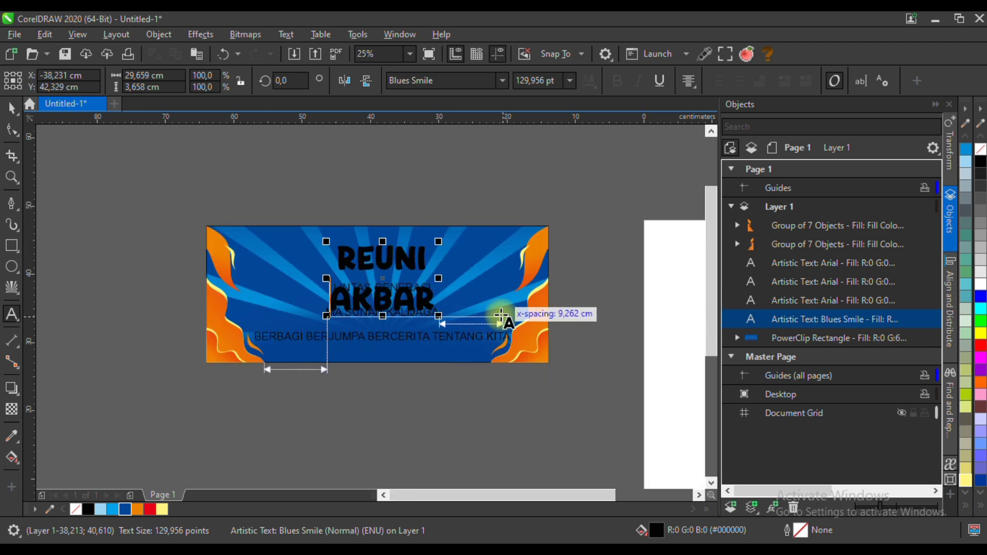
click(12, 131)
drag(326, 325, 315, 287)
- Move the two-line title up to the banner's top edge
click(11, 107)
click(394, 176)
drag(391, 261, 386, 248)
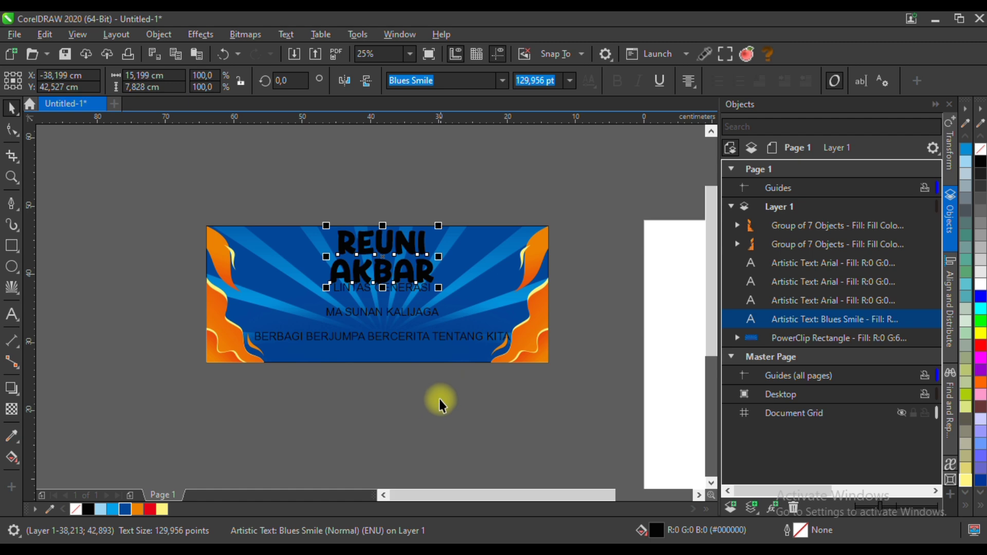
click(421, 397)
- Move the three smaller text lines lower and closer together, and set LINTAS GENERASI in the Blues Smile font
scroll(378, 348, up, 2)
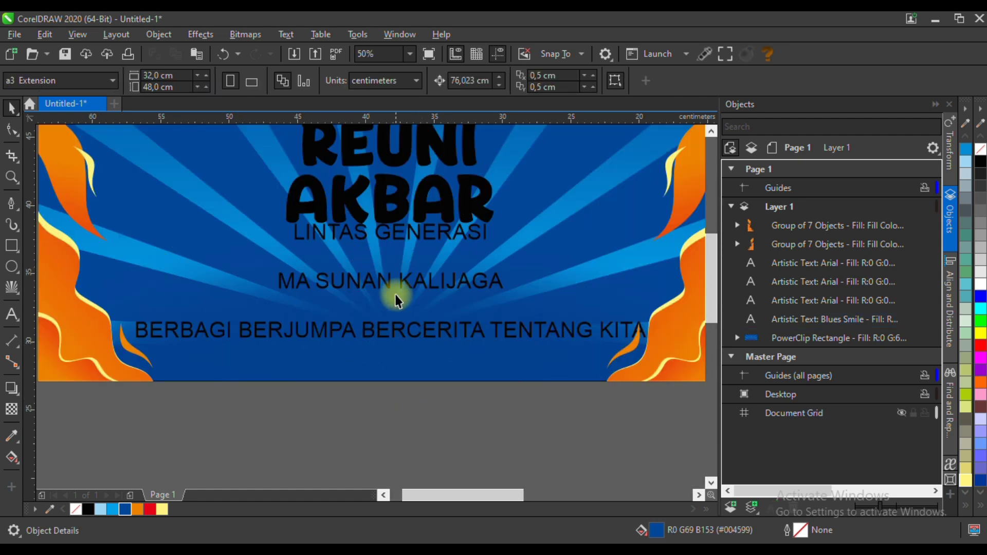
drag(390, 284, 399, 341)
drag(389, 241, 394, 290)
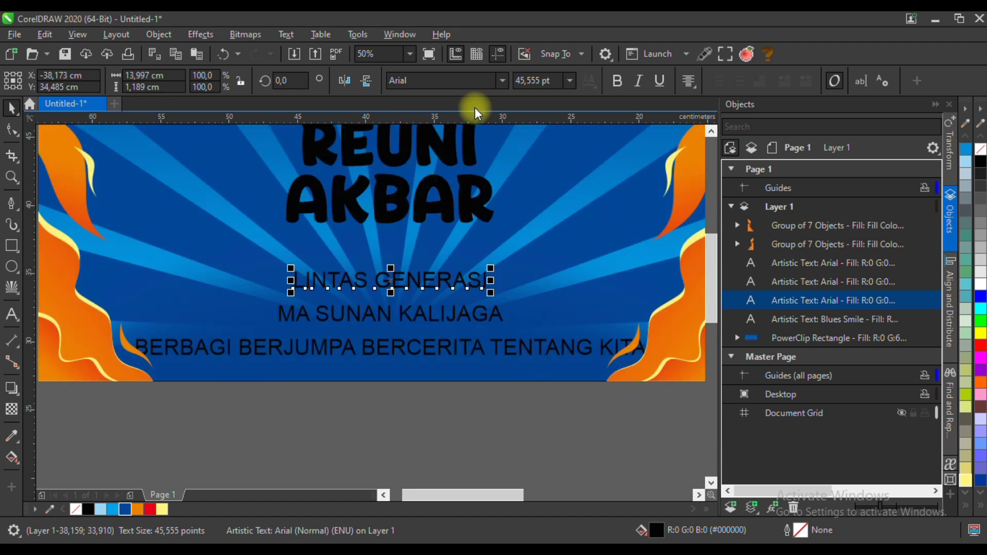
click(502, 80)
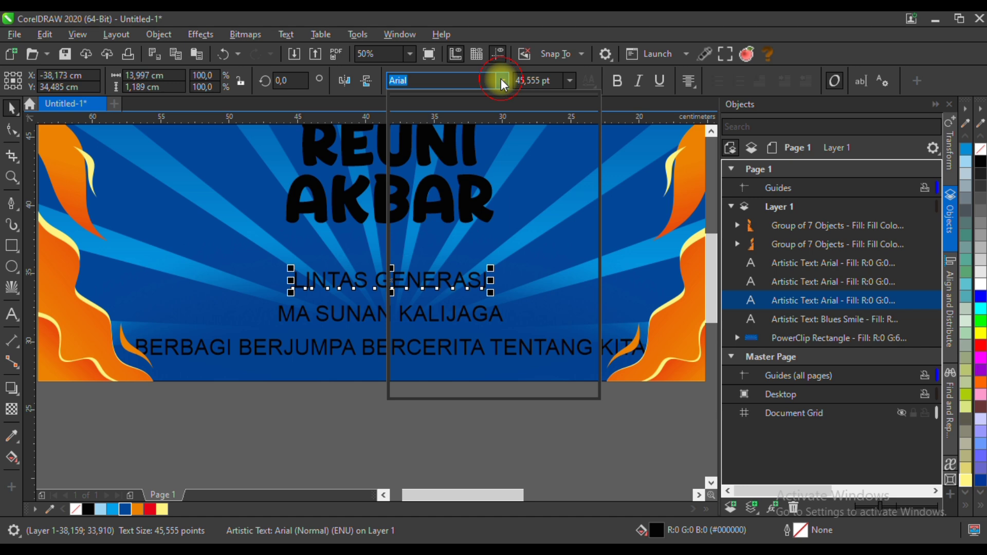
click(486, 125)
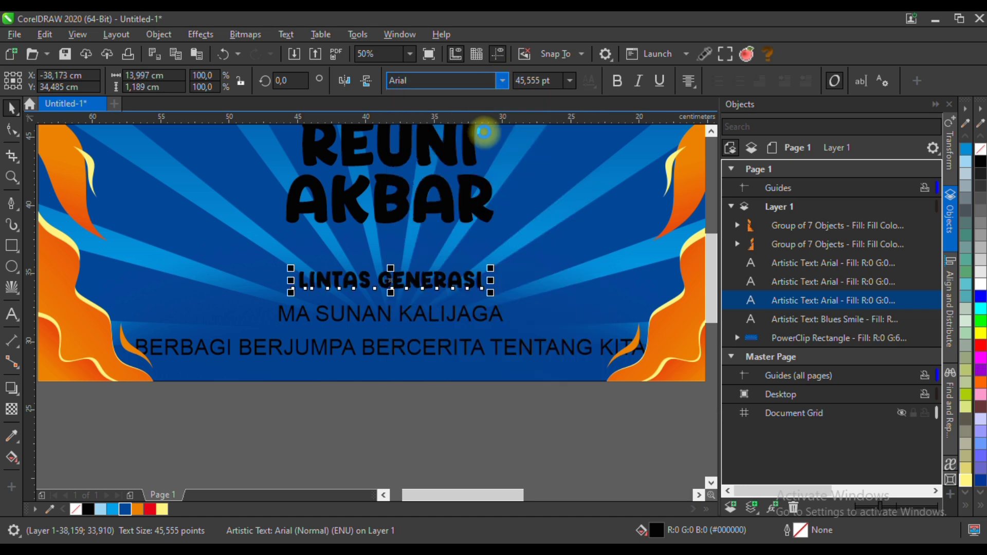
- Move the REUNI AKBAR title slightly down from the top edge and widen it horizontally
scroll(421, 232, down, 1)
scroll(419, 225, up, 1)
drag(418, 222, 410, 237)
drag(484, 254, 513, 253)
- Apply an envelope to the title and raise its top and bottom middle nodes together to arch the text
click(11, 388)
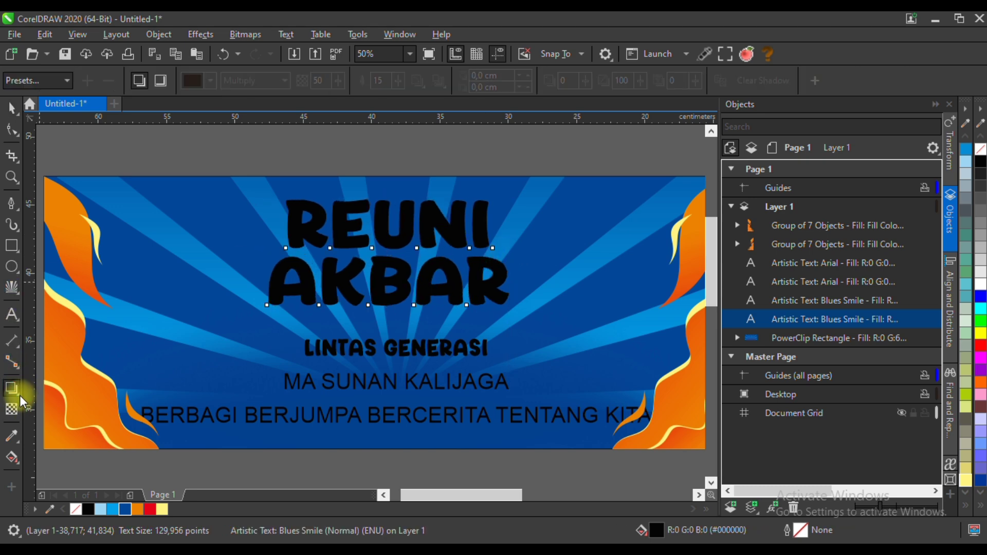
click(62, 452)
drag(406, 183, 371, 332)
scroll(400, 205, up, 2)
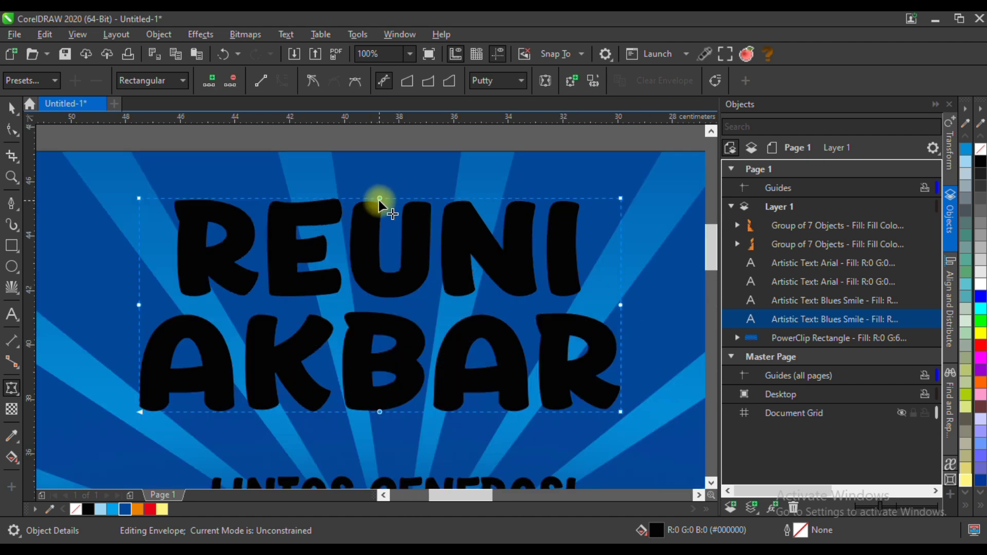
drag(379, 198, 372, 184)
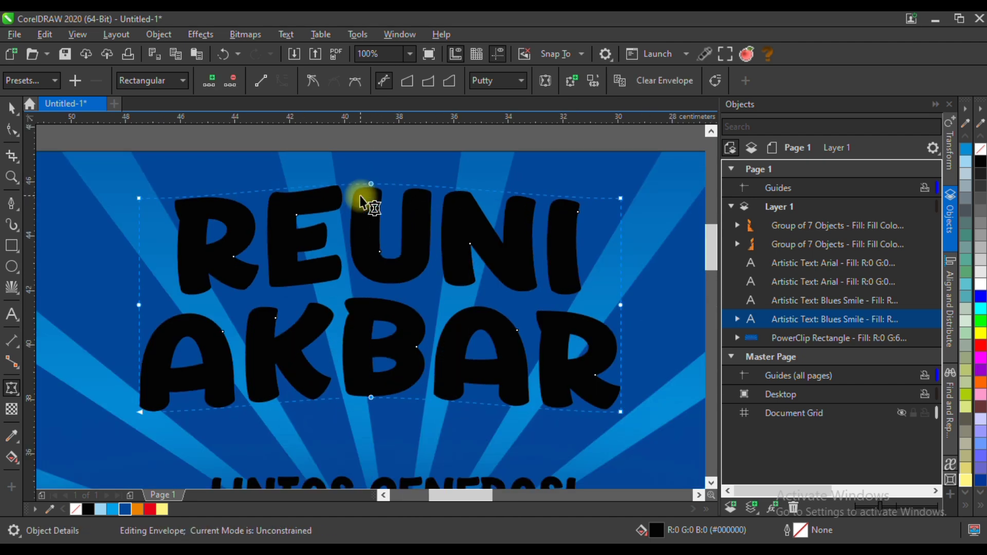
- Adjust the curve handles along the envelope's upper edge so it slopes smoothly up to the raised middle
drag(541, 199, 533, 205)
scroll(542, 198, up, 4)
scroll(533, 205, down, 4)
scroll(168, 223, up, 4)
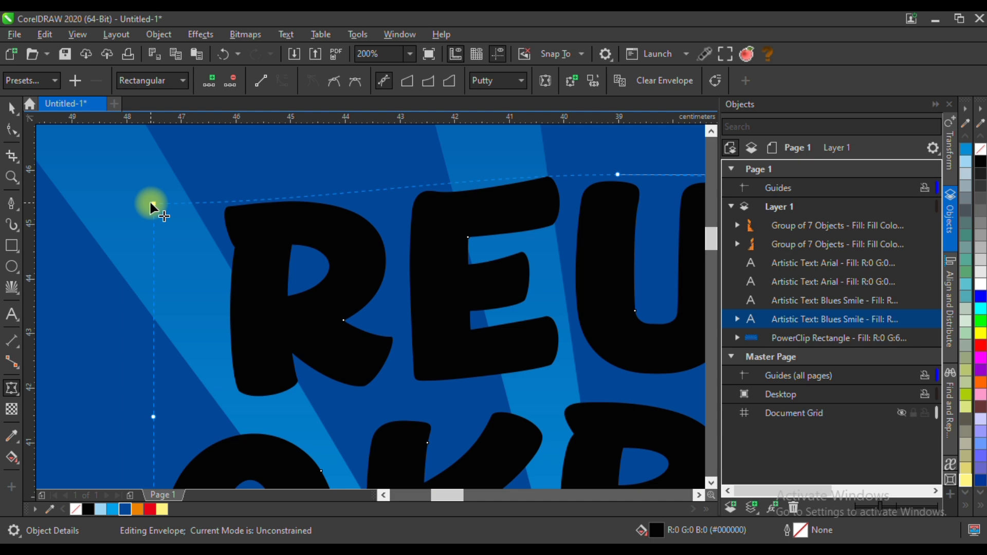
drag(342, 220, 331, 172)
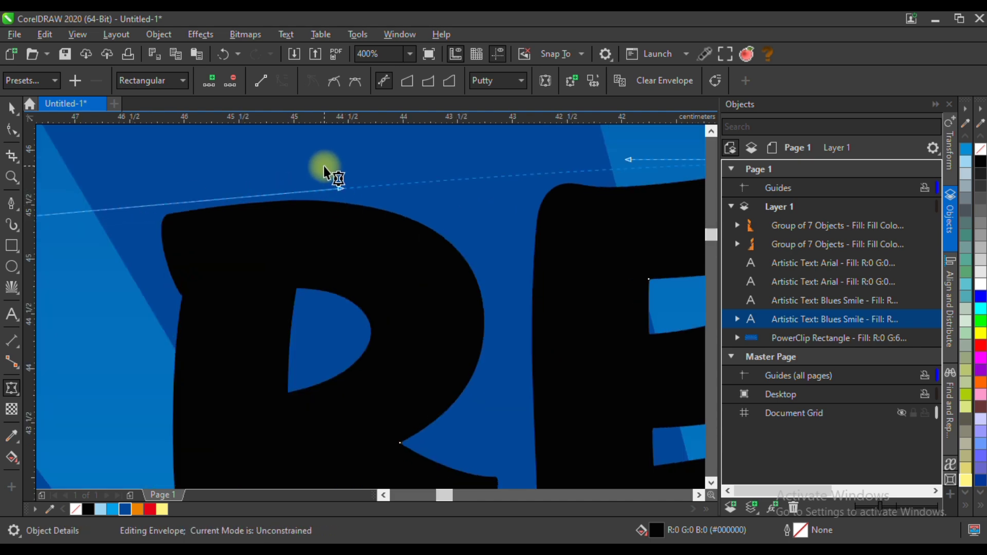
- Raise the curve handles at both lower corners of the title's envelope so the bottom edge follows the arch
scroll(331, 172, down, 4)
scroll(273, 398, up, 6)
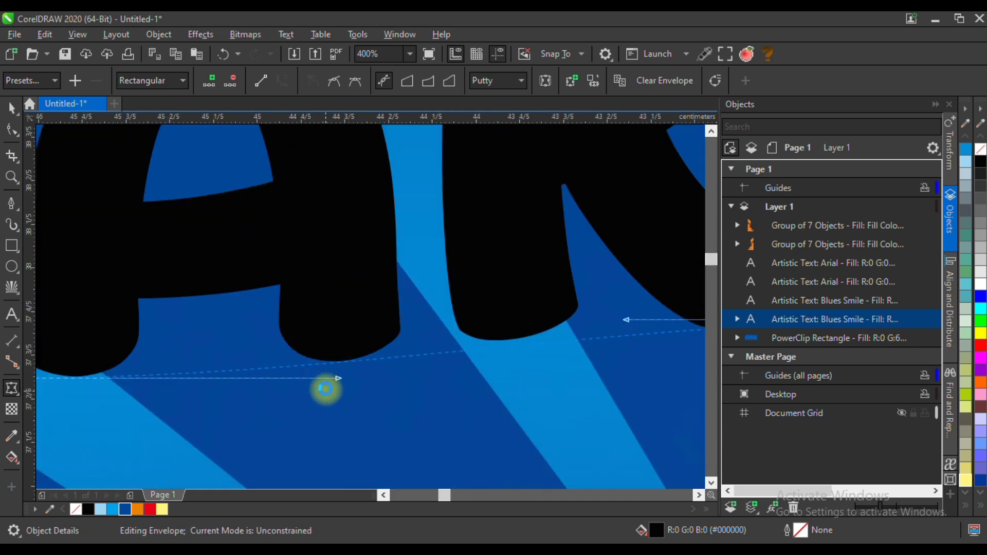
drag(350, 353, 338, 308)
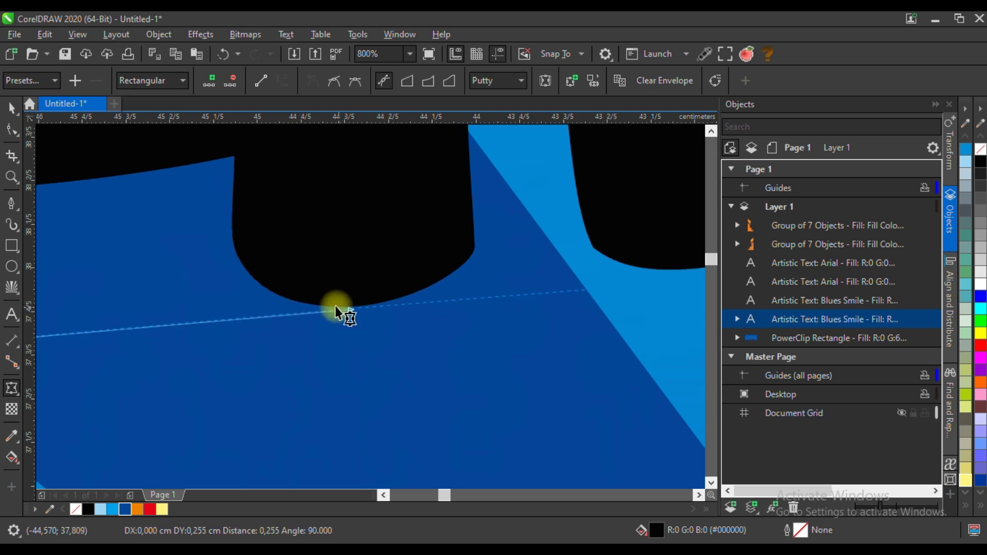
scroll(337, 309, down, 6)
scroll(512, 289, up, 2)
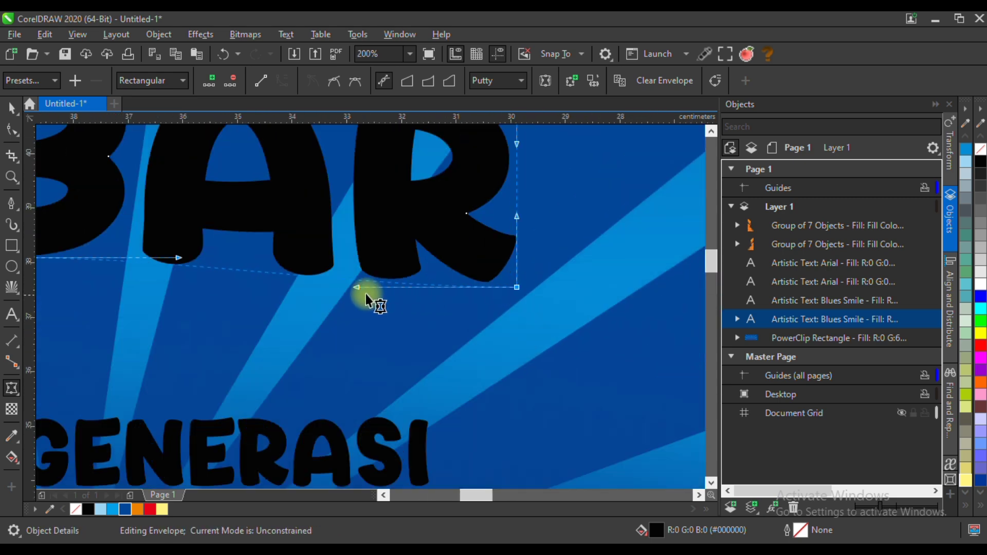
scroll(366, 295, up, 4)
drag(329, 278, 322, 220)
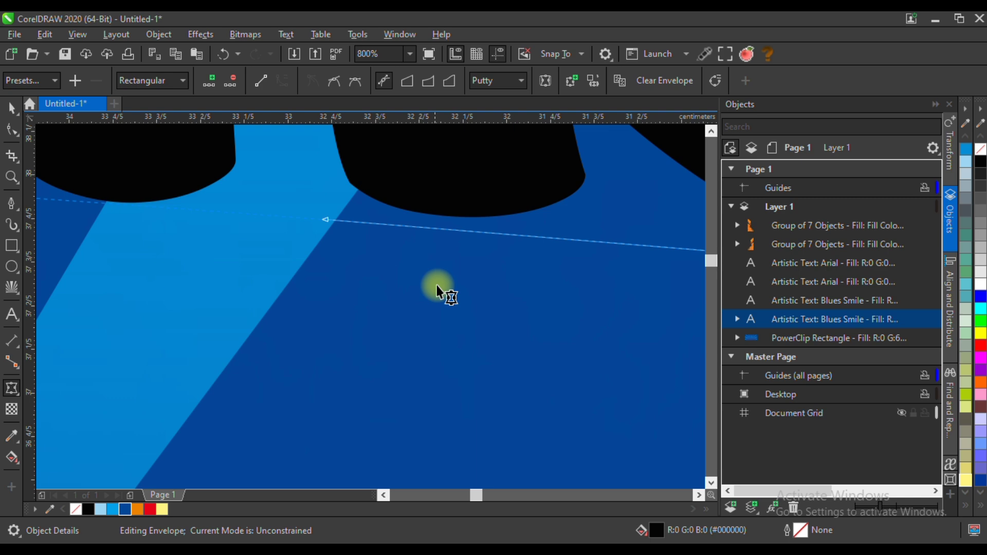
- Enlarge the arched REUNI AKBAR title slightly to about 18.76 × 8.84 cm and fill it with light yellow
scroll(442, 296, down, 7)
click(10, 107)
scroll(452, 276, down, 3)
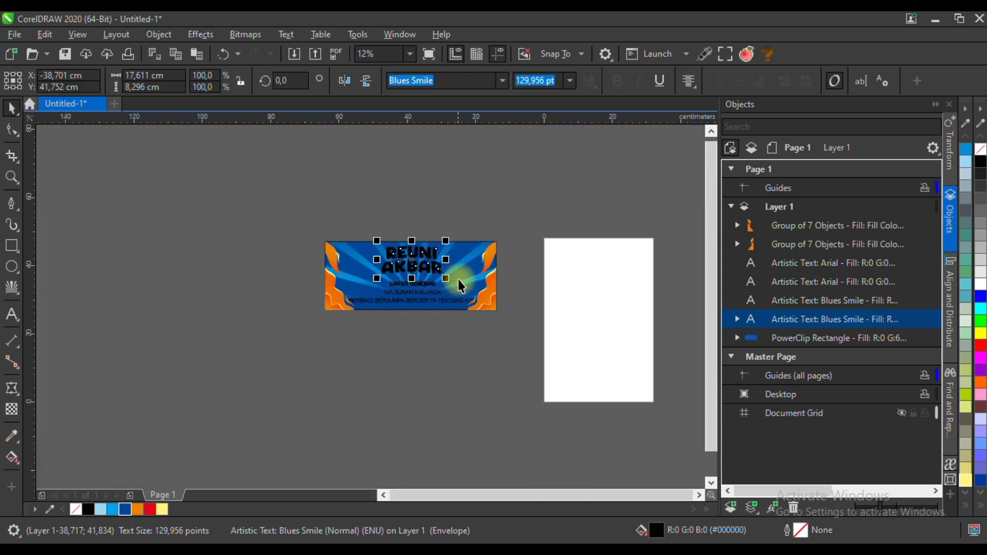
scroll(456, 280, up, 3)
drag(481, 311, 489, 315)
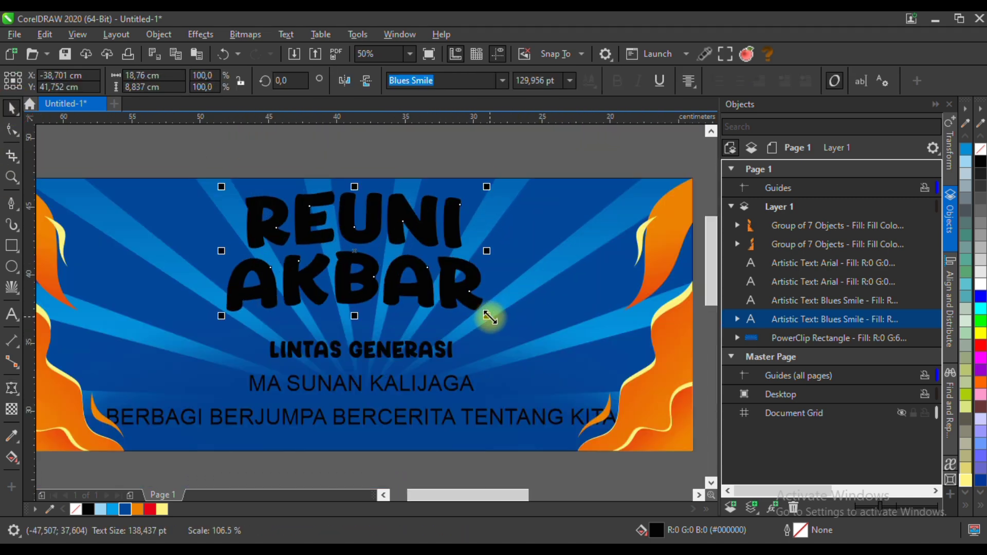
click(162, 510)
- Center LINTAS GENERASI horizontally under the REUNI AKBAR title and move it up closer to the title
scroll(346, 420, down, 3)
scroll(375, 375, up, 4)
scroll(373, 356, up, 2)
drag(361, 341, 367, 351)
scroll(355, 319, down, 3)
click(348, 395)
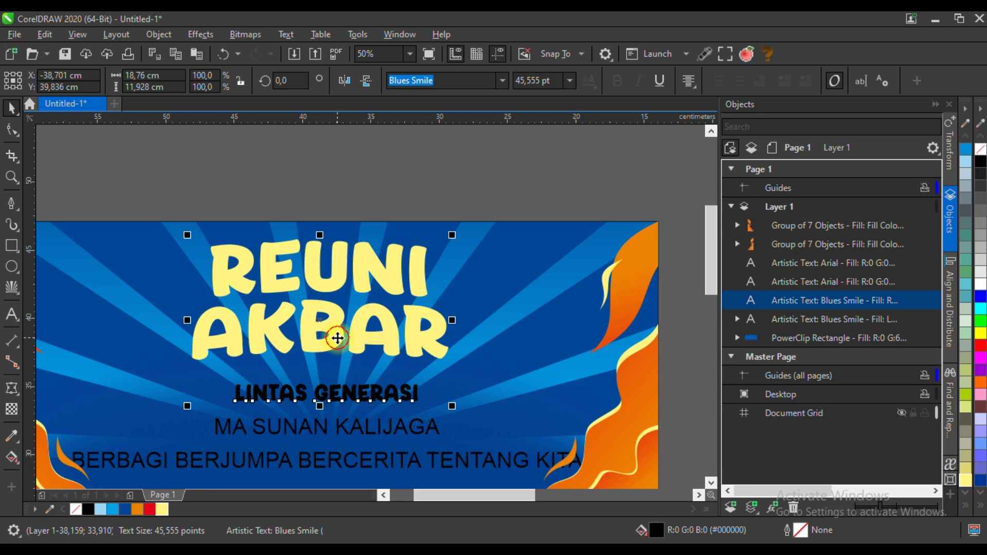
shift+click(335, 340)
key(c)
click(359, 199)
scroll(335, 381, up, 1)
drag(337, 401, 338, 374)
- Apply an envelope to LINTAS GENERASI and raise its top and bottom middle nodes to arch the text
click(11, 389)
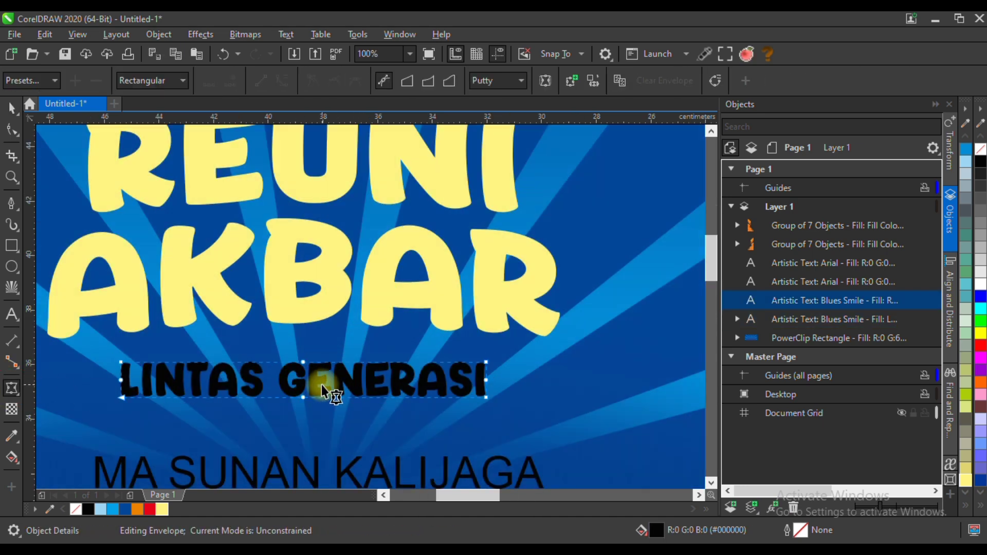
scroll(320, 387, up, 2)
drag(301, 452, 222, 256)
drag(251, 289, 251, 289)
scroll(252, 290, down, 6)
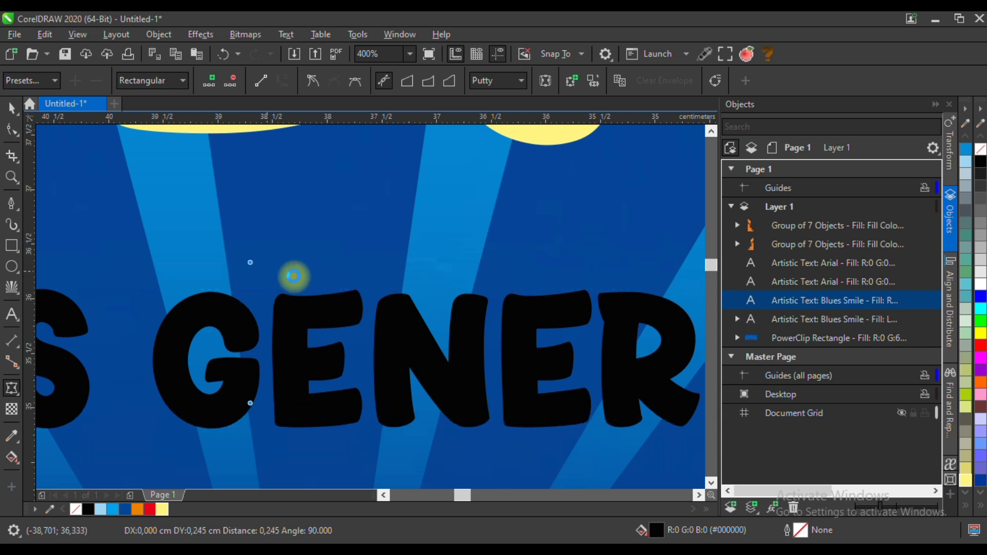
scroll(339, 286, up, 5)
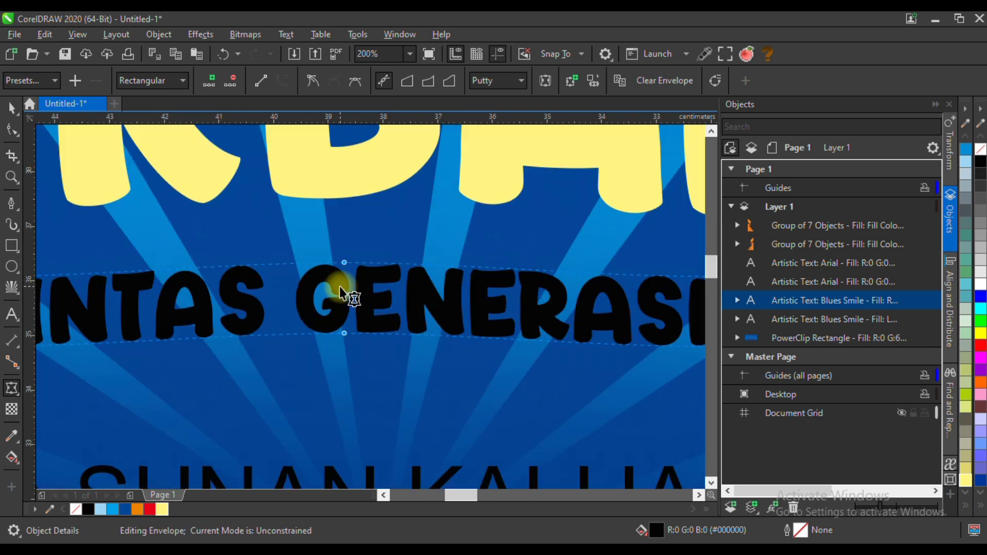
scroll(347, 266, up, 2)
drag(334, 248, 333, 235)
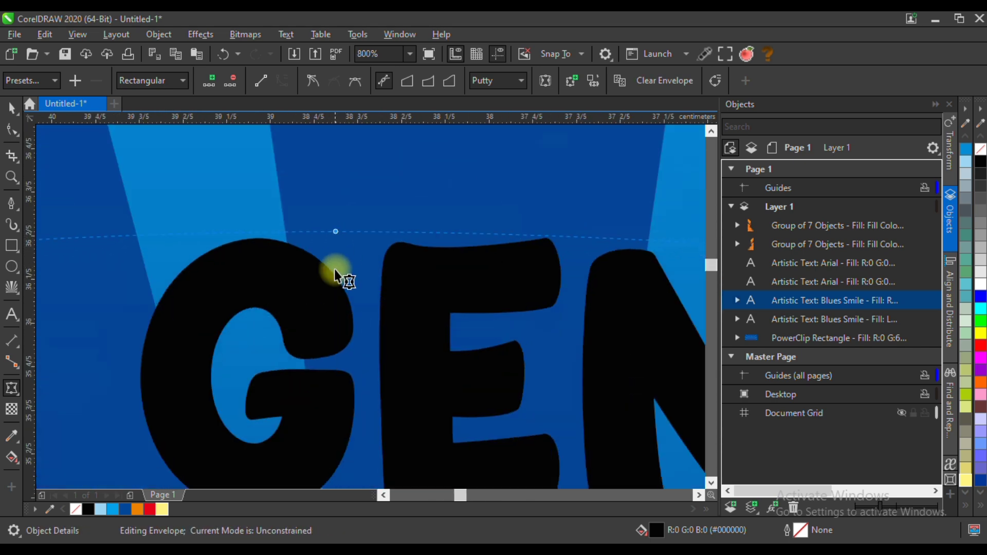
- Raise the upper and lower curve handles at the right end of the LINTAS GENERASI envelope to smooth the arch
scroll(334, 269, down, 6)
scroll(451, 297, up, 8)
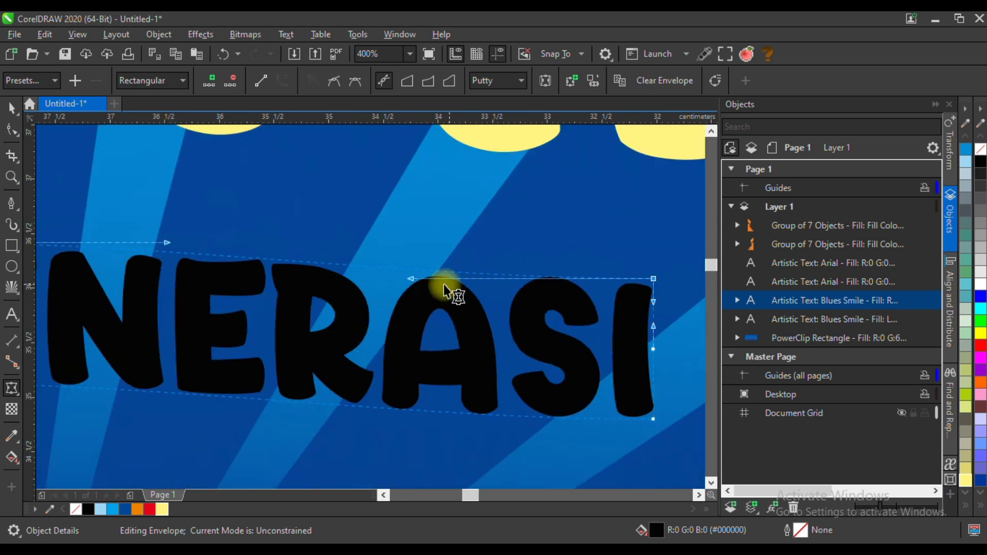
drag(410, 284, 407, 215)
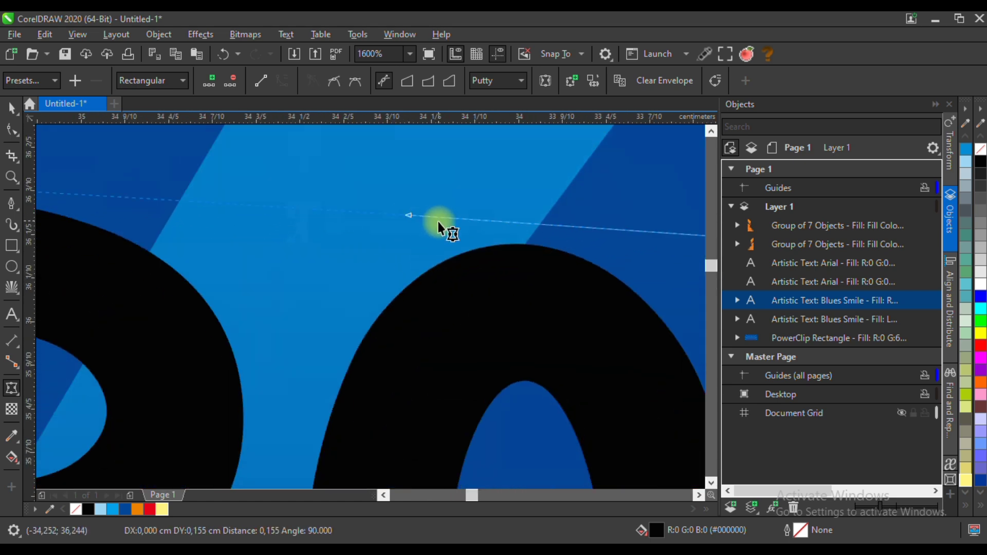
scroll(440, 223, down, 2)
click(675, 380)
scroll(436, 390, up, 4)
drag(419, 375, 418, 304)
scroll(549, 338, down, 8)
scroll(550, 338, down, 8)
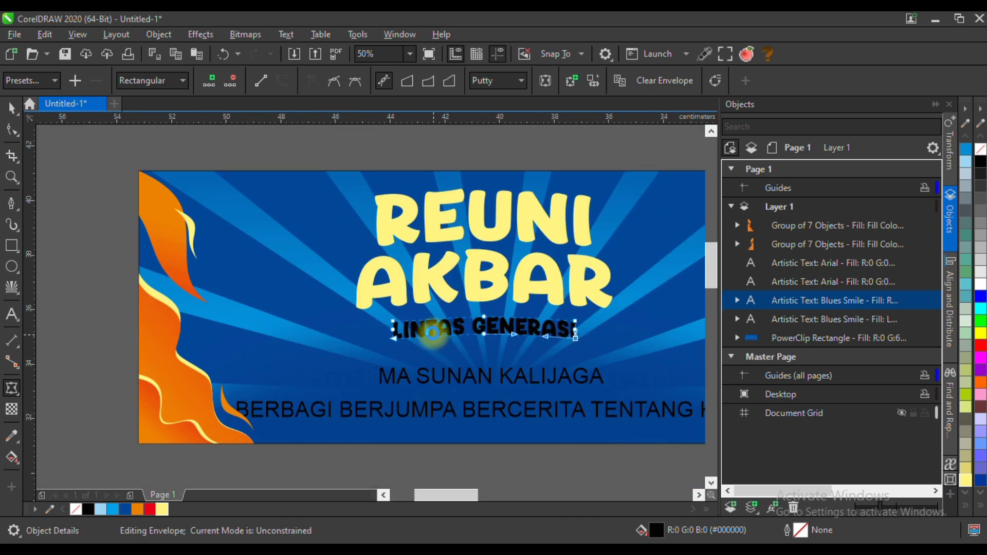
- Raise the upper and lower curve handles at the left end of the LINTAS GENERASI envelope to match the arch
scroll(260, 291, up, 4)
click(171, 281)
scroll(423, 298, up, 4)
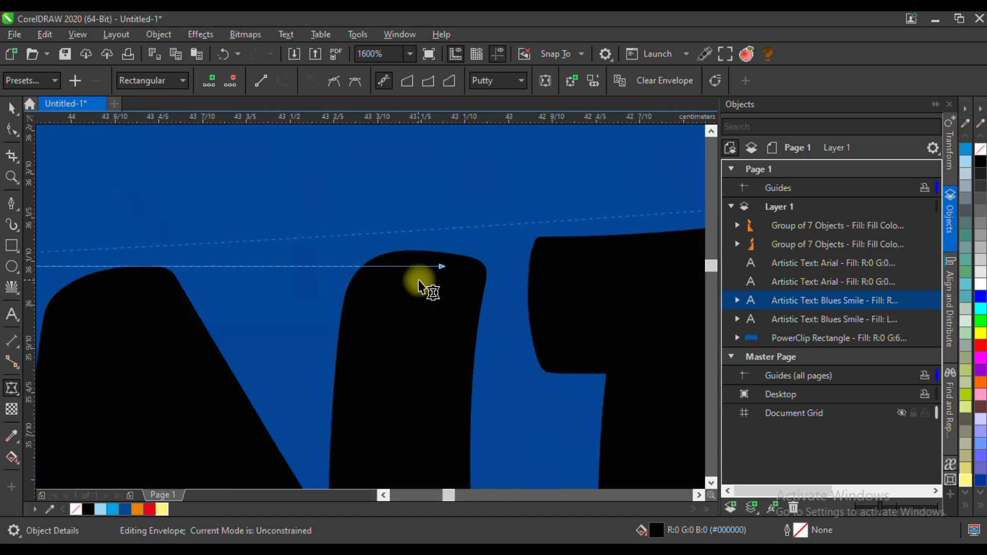
drag(442, 269, 434, 198)
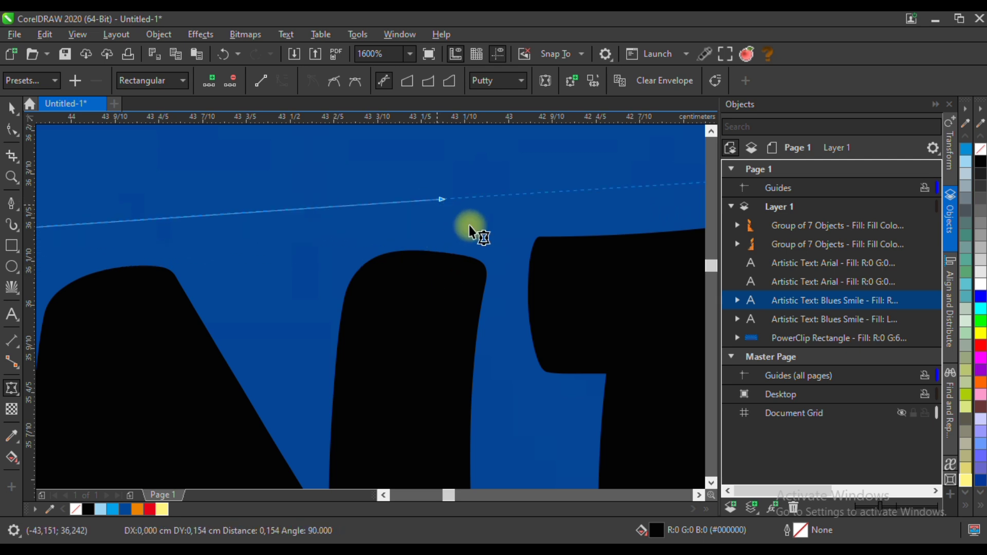
scroll(414, 279, down, 6)
click(350, 308)
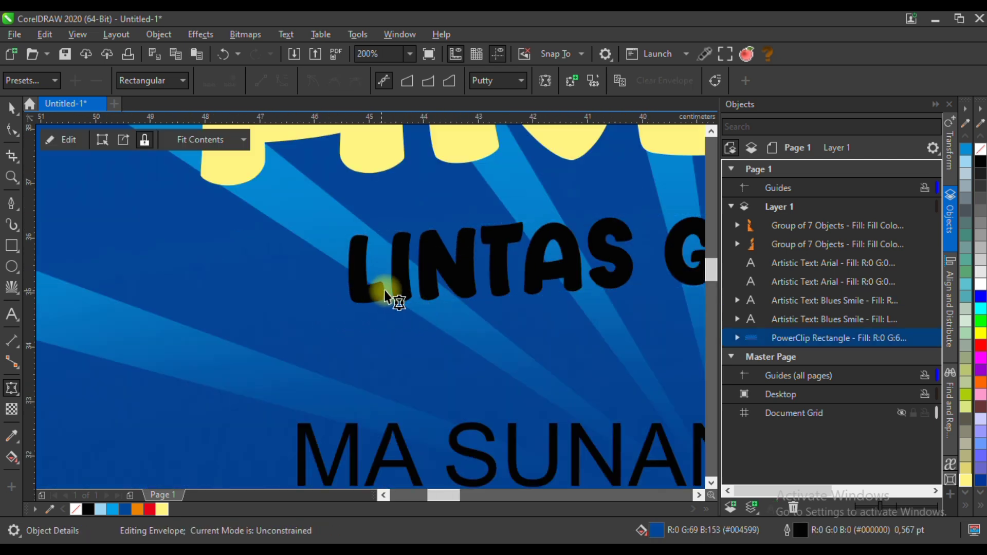
click(357, 298)
scroll(468, 304, up, 4)
drag(483, 297, 480, 259)
scroll(280, 298, down, 8)
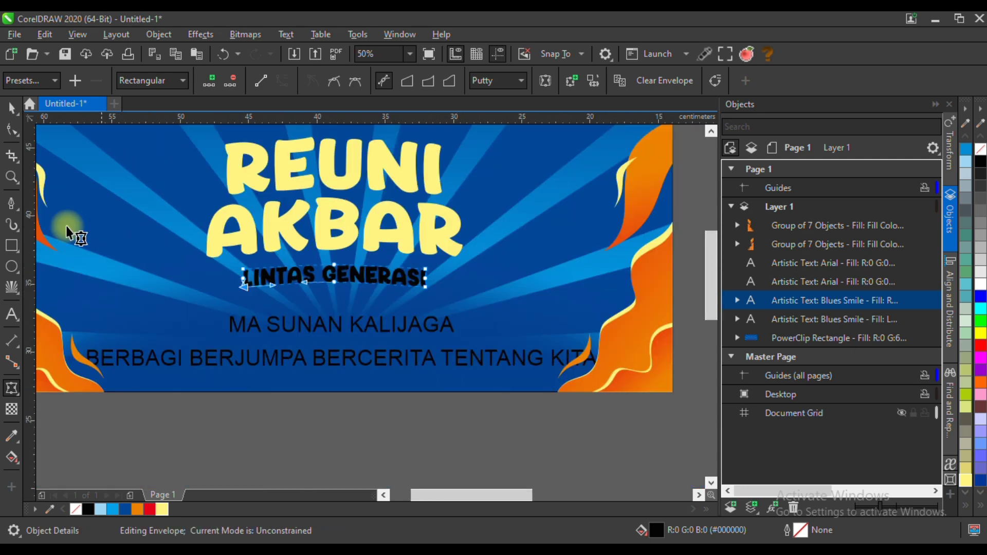
- Fill LINTAS GENERASI with light yellow and move it slightly closer to the title
click(11, 108)
click(163, 509)
click(276, 450)
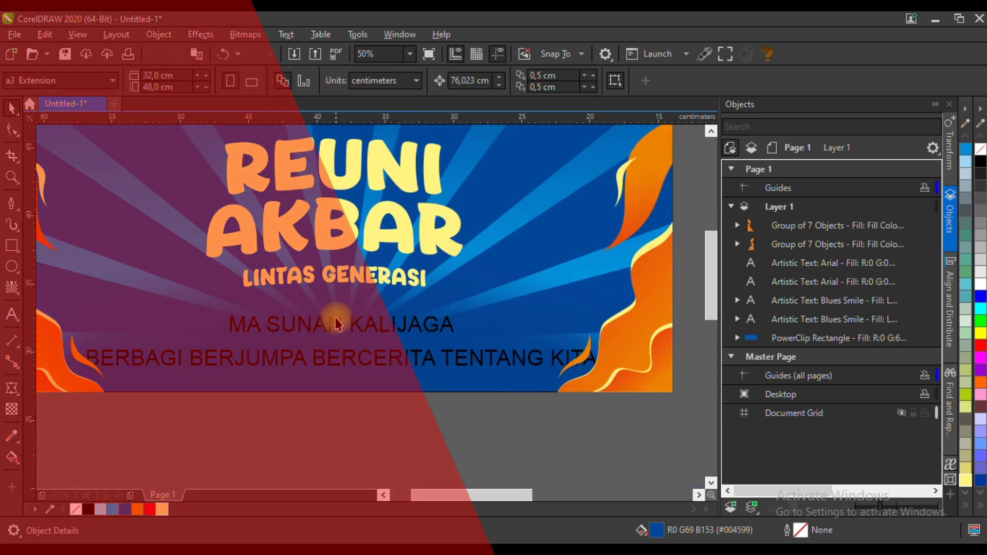
click(350, 273)
scroll(351, 270, up, 1)
drag(352, 268, 353, 260)
scroll(404, 312, down, 2)
- Give the REUNI AKBAR title a repeat-and-mirror elliptical fountain fill in light yellow and orange, and shift the gradient's center upward
click(373, 242)
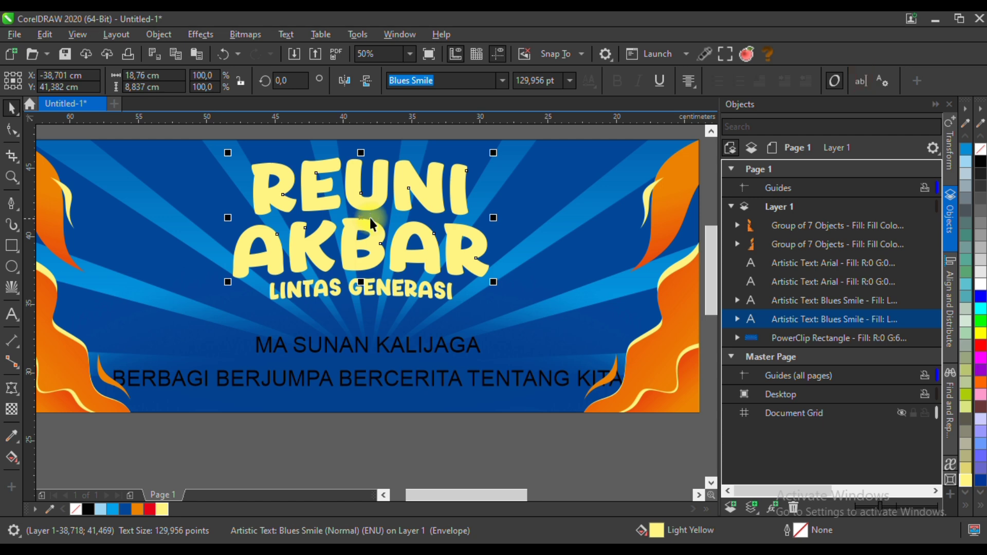
click(12, 459)
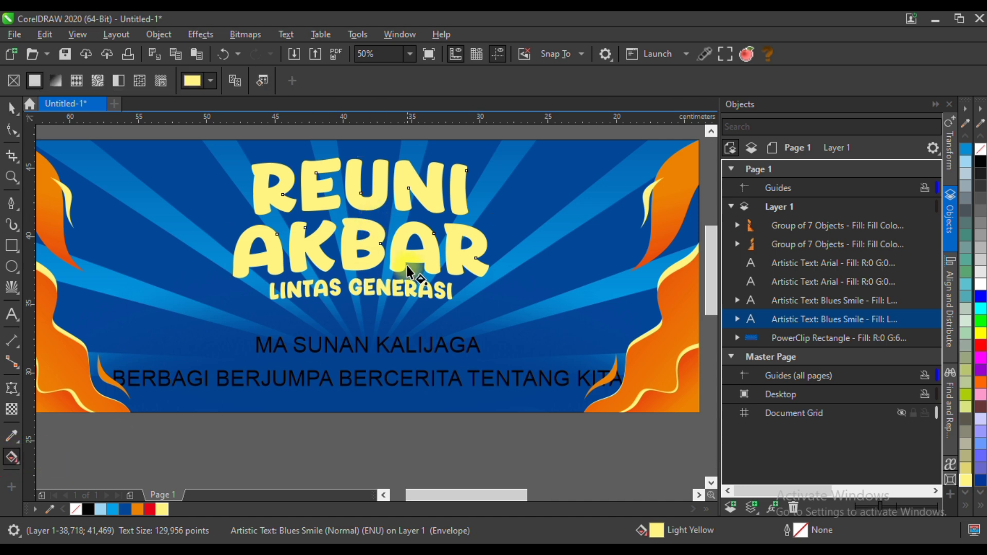
drag(375, 243, 503, 201)
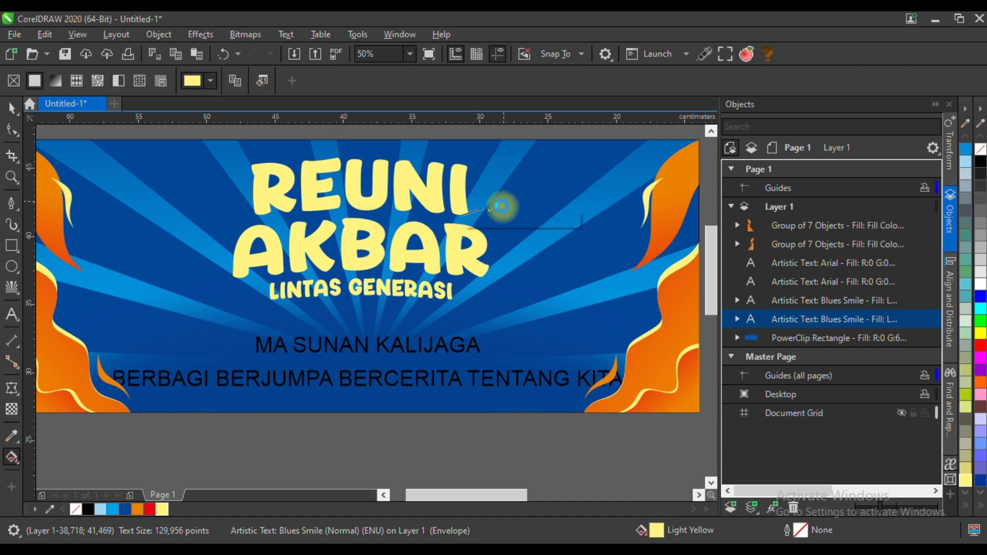
click(140, 509)
click(486, 80)
click(502, 115)
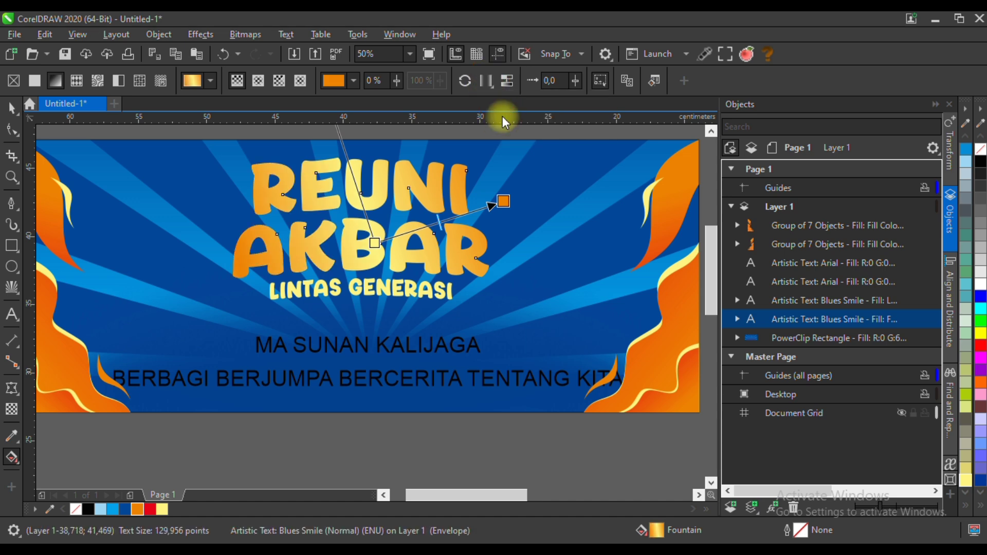
click(261, 80)
drag(439, 221, 439, 191)
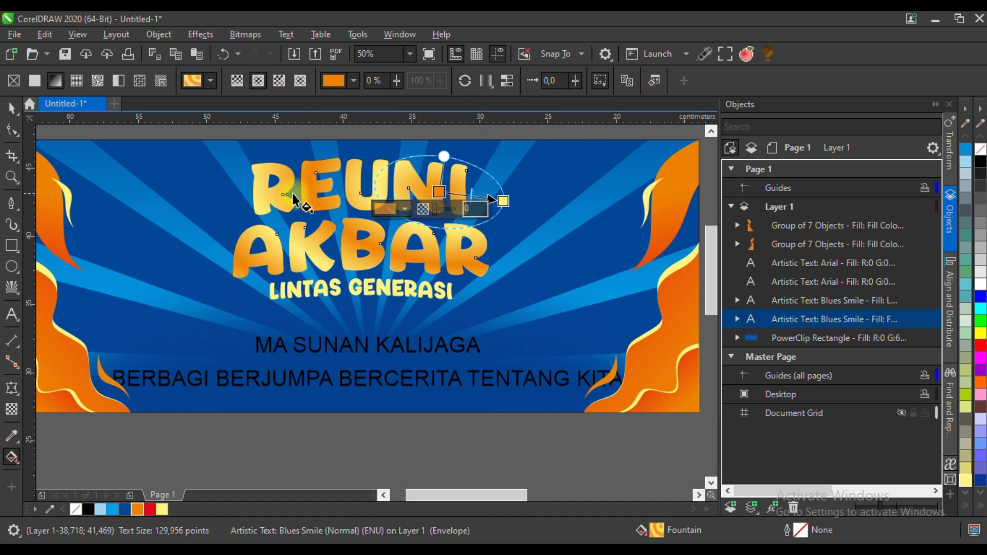
- Add an outline to the REUNI AKBAR title and set its color to dark blue #002F69
click(11, 107)
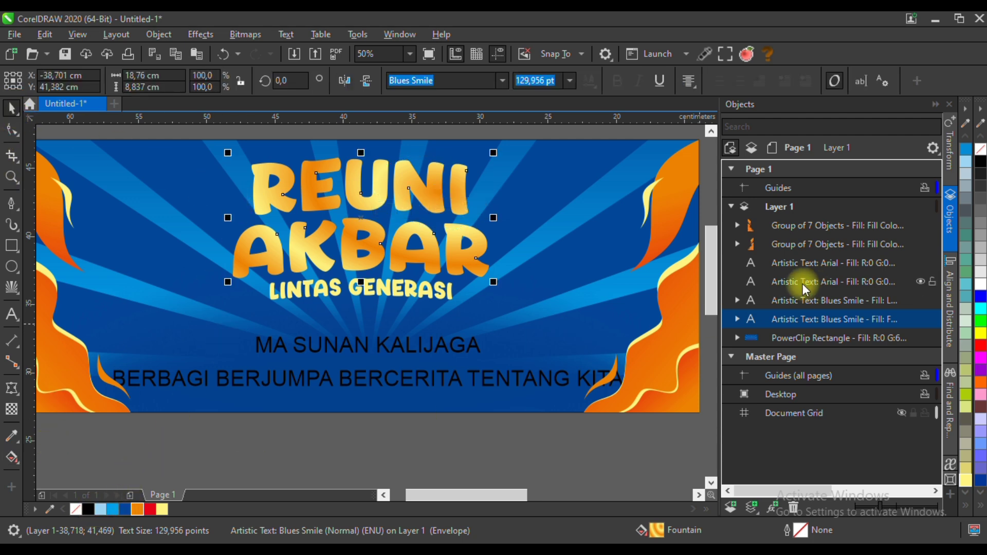
right_click(124, 509)
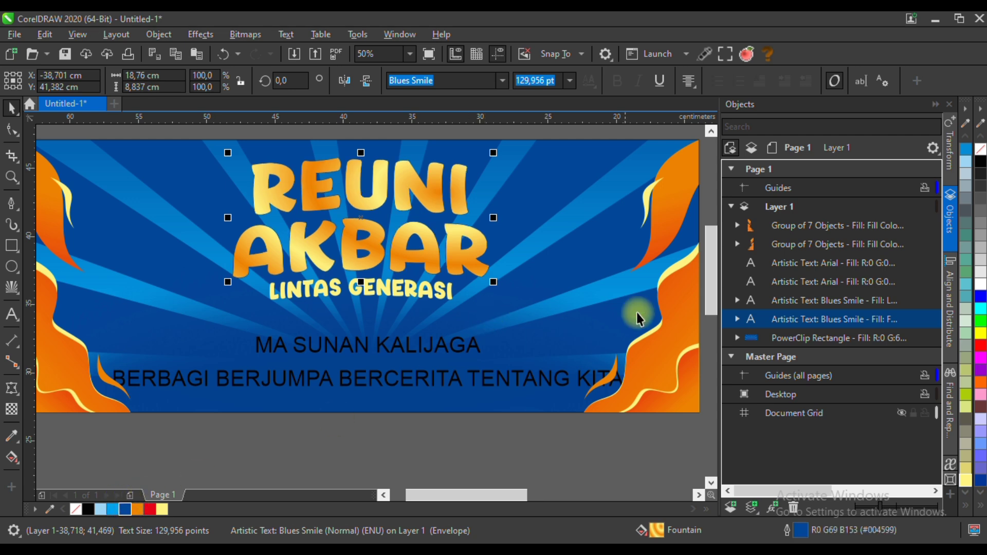
double_click(801, 531)
drag(415, 169, 594, 174)
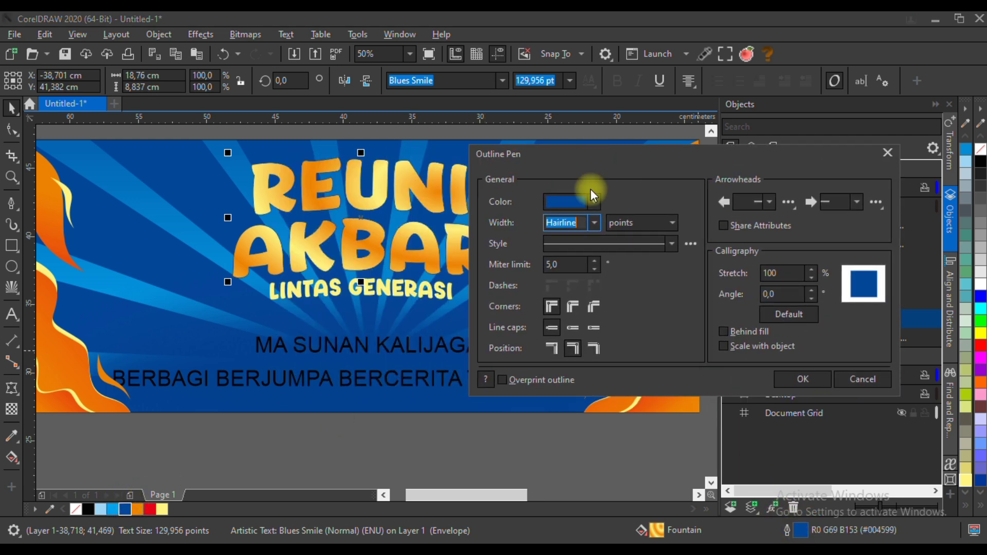
click(565, 204)
click(560, 234)
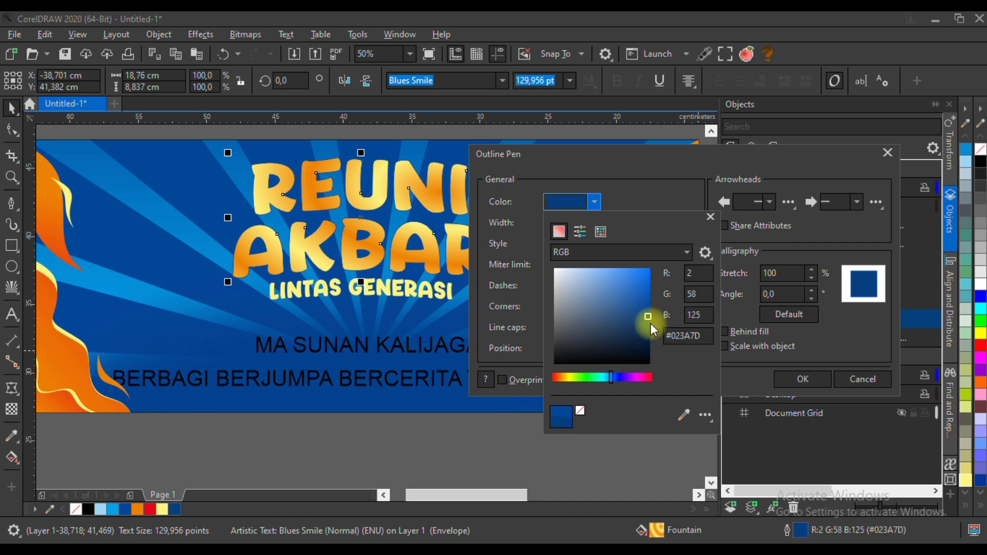
drag(653, 326, 653, 329)
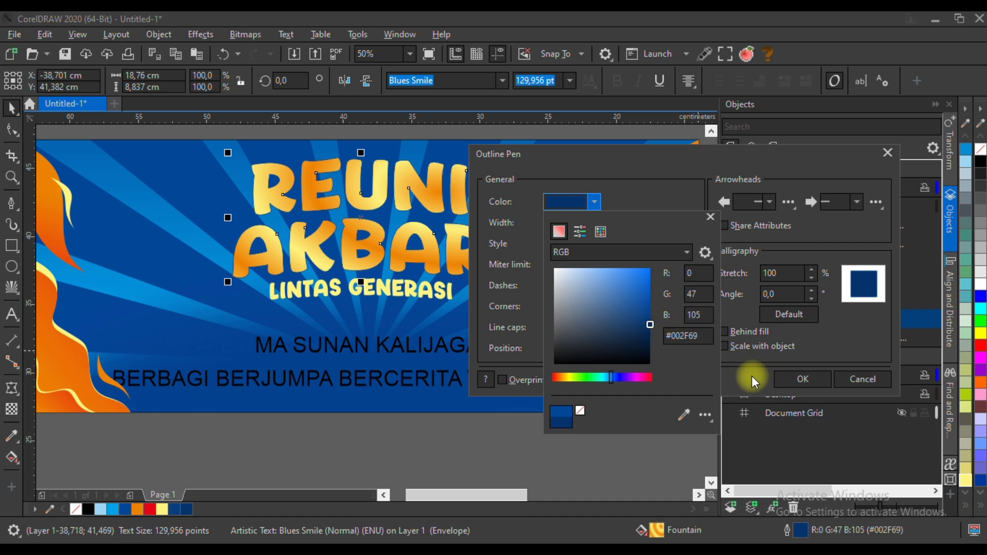
click(803, 379)
key(F12)
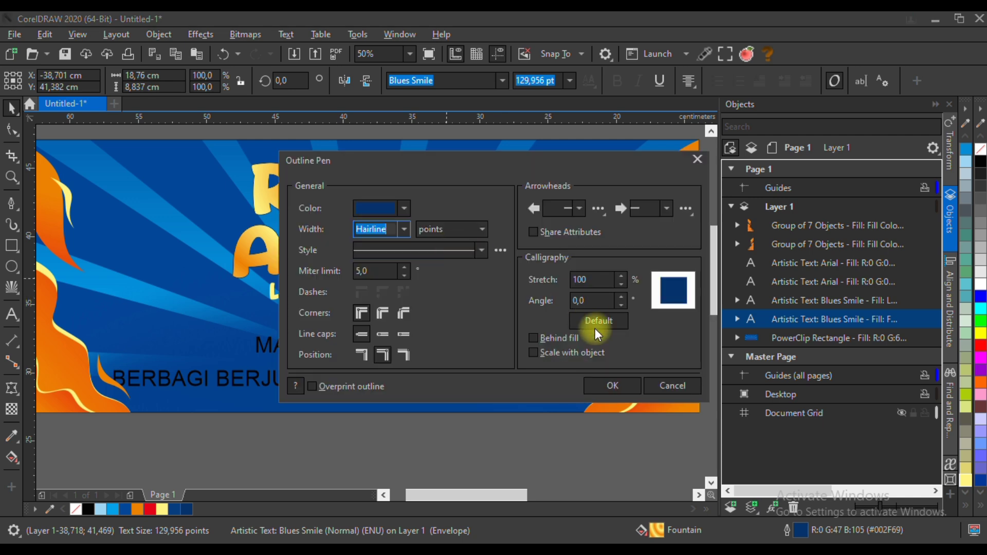
click(663, 386)
- Set the title's outline to 16 pt with rounded corners and place it behind the fill
double_click(804, 521)
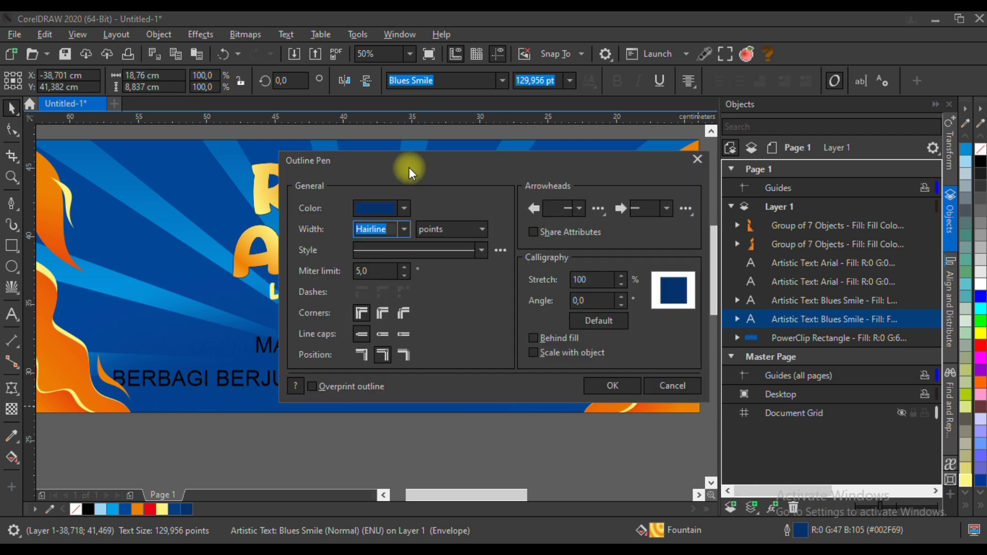
click(607, 201)
click(596, 319)
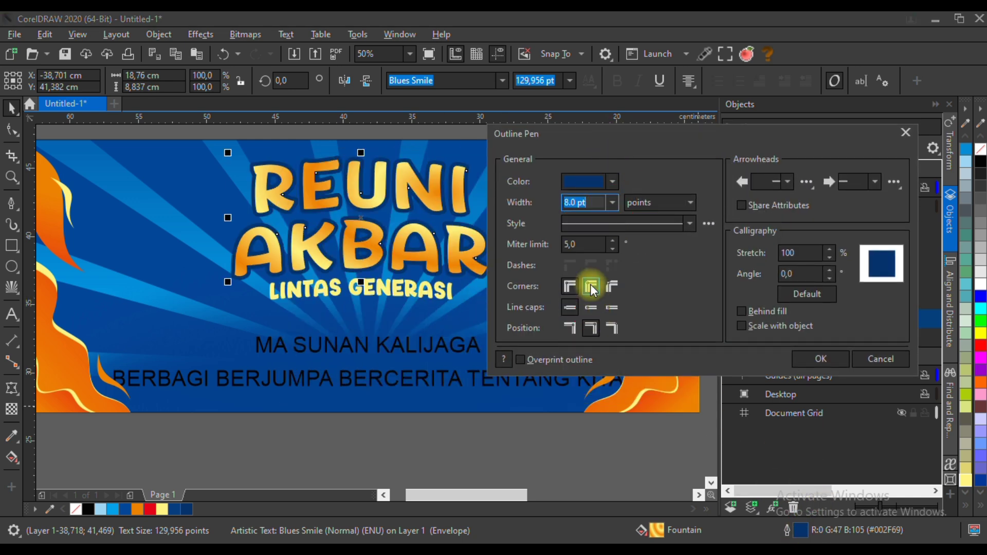
click(742, 311)
click(612, 203)
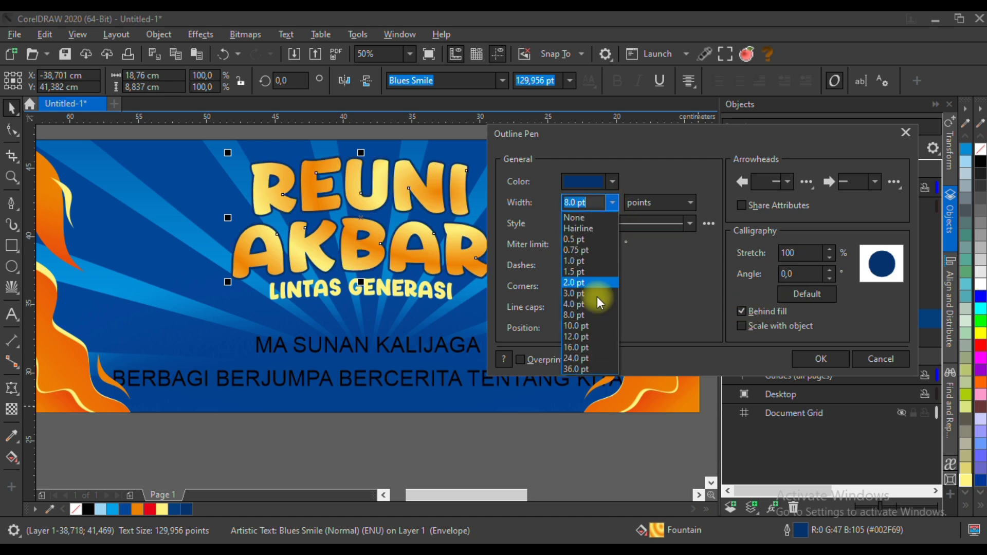
click(596, 337)
click(612, 203)
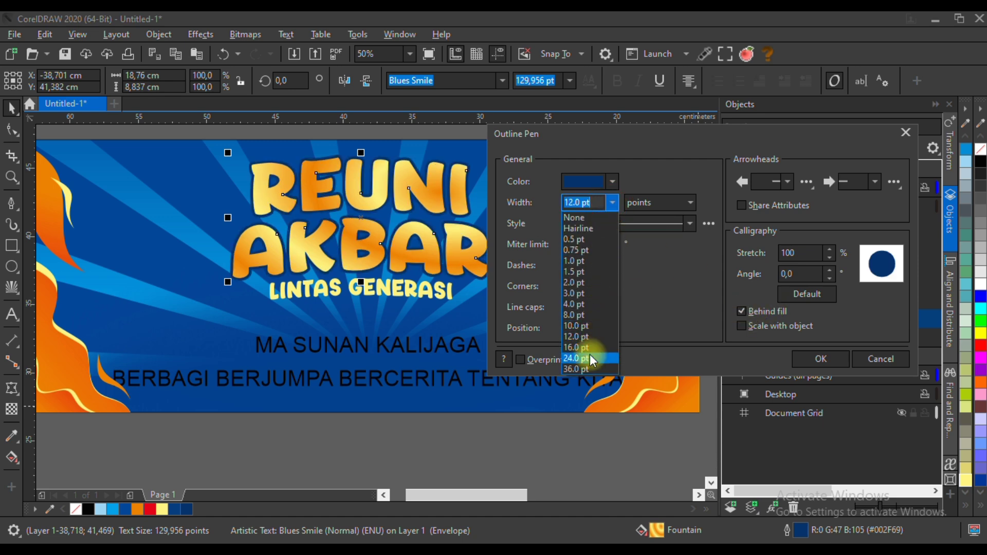
click(592, 358)
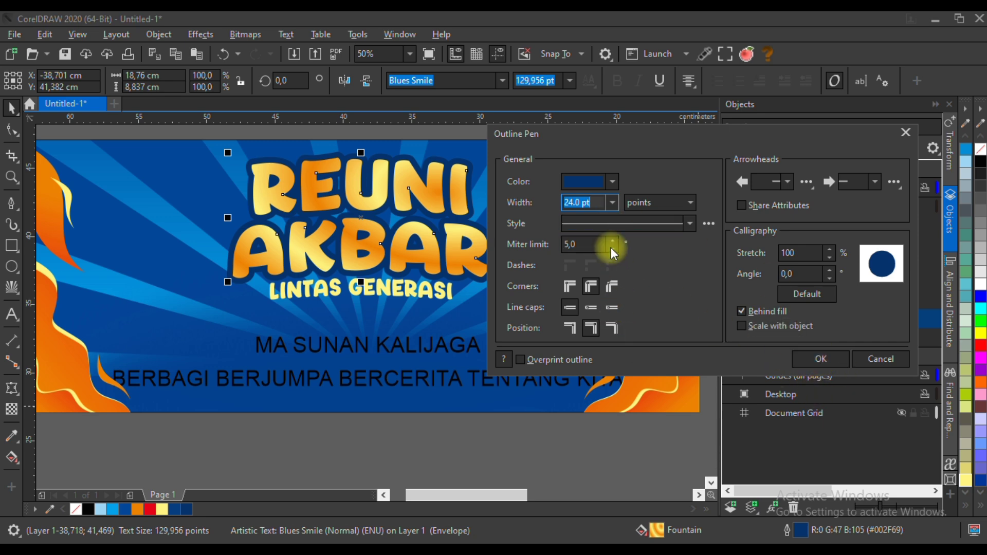
click(594, 349)
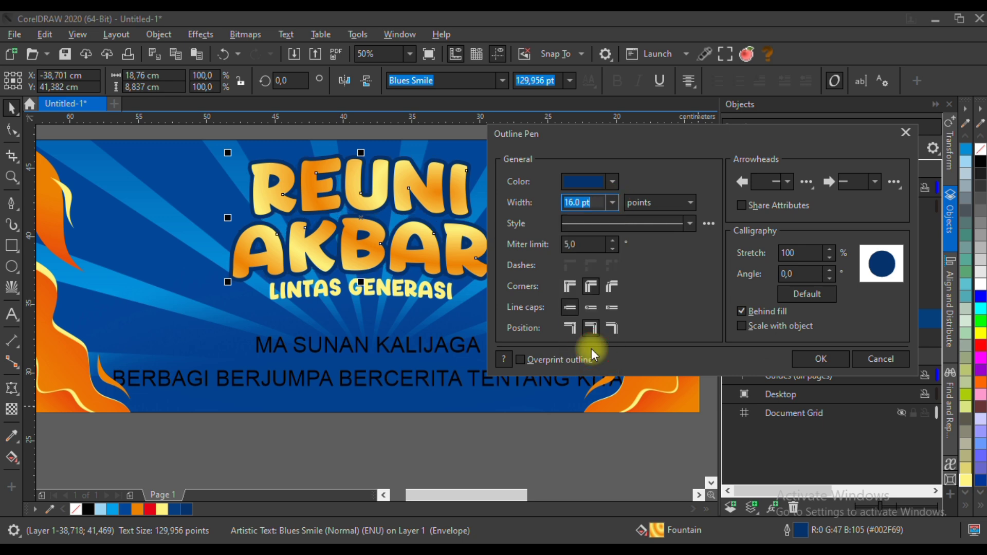
click(822, 360)
- Place a duplicate of the title in front of all objects and make its fill and outline white
click(447, 195)
key(shift+Page_Up)
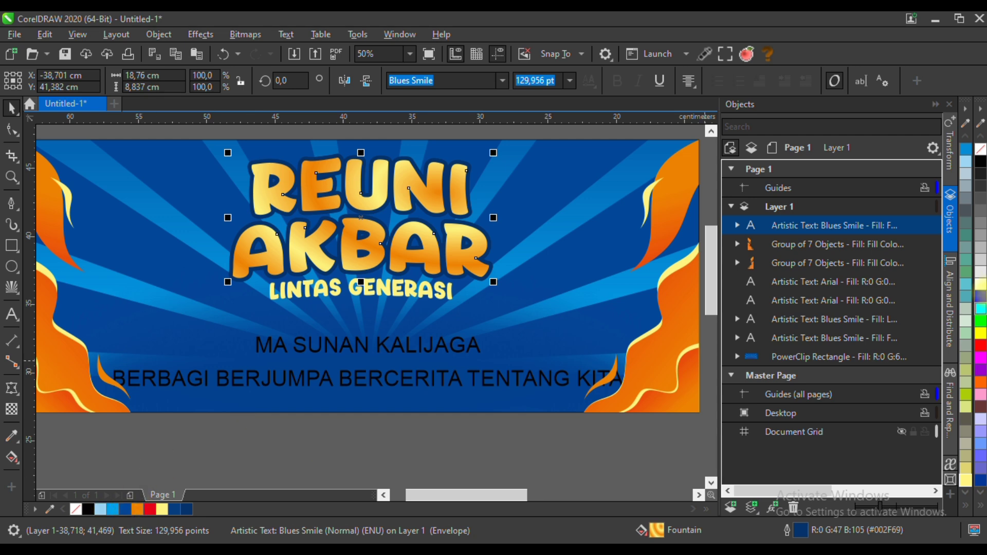
click(981, 284)
right_click(981, 285)
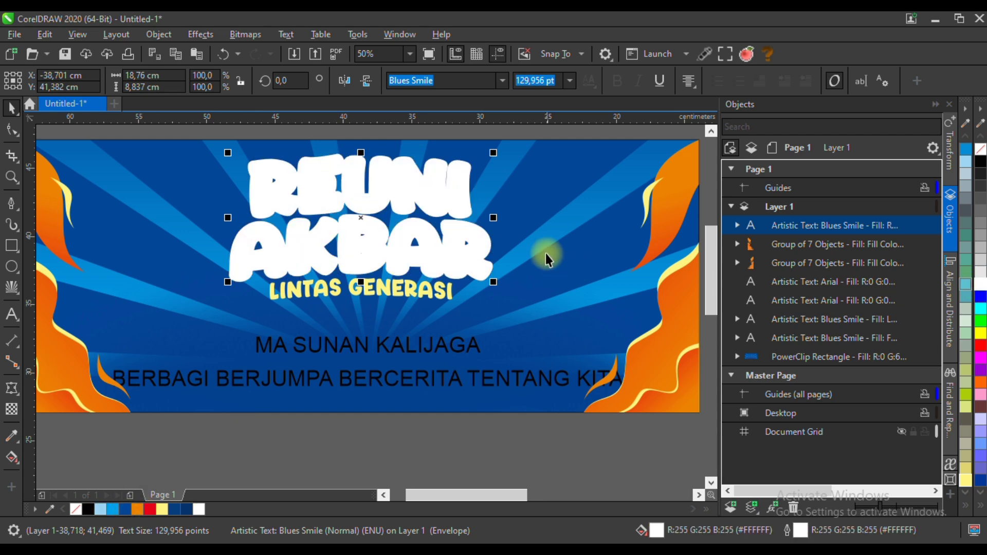
- Set the white title duplicate's outline to 36 pt and place the duplicate behind the gradient title
double_click(804, 530)
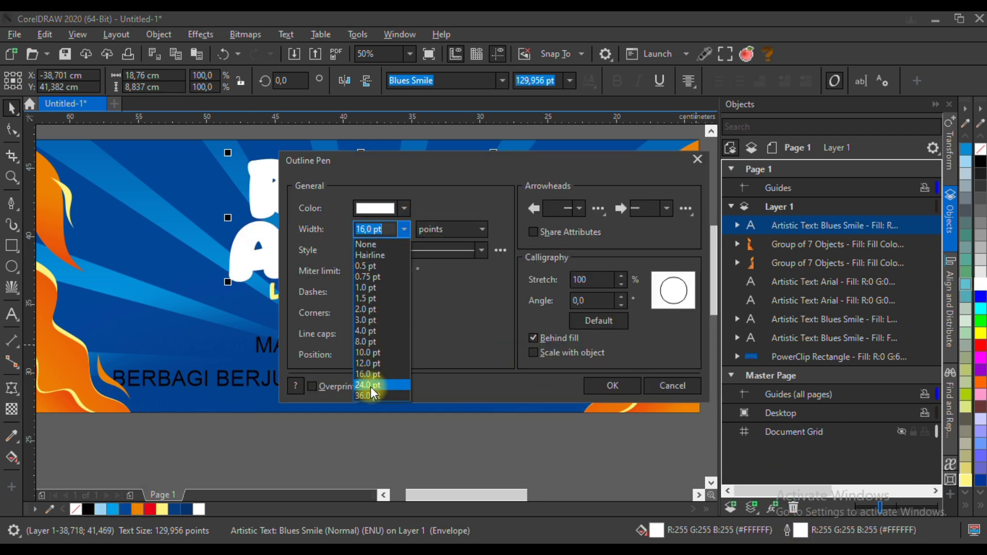
click(371, 385)
click(403, 230)
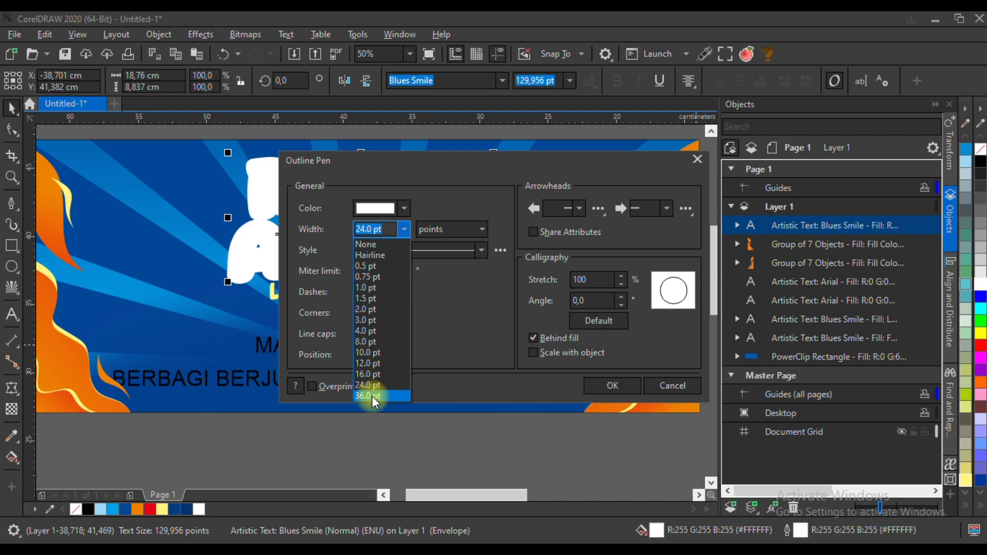
click(375, 397)
click(641, 387)
shift+click(547, 184)
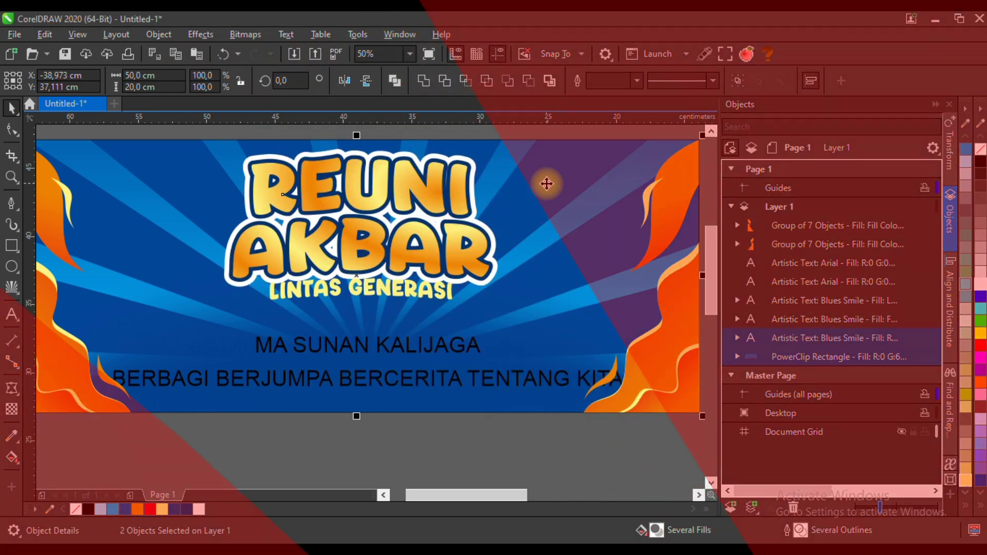
scroll(357, 288, up, 5)
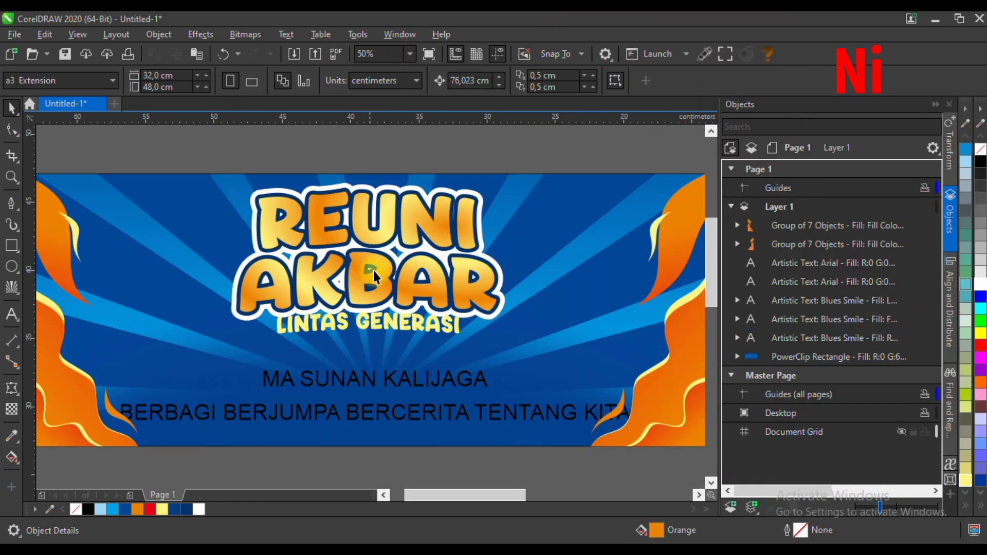
- Set the outline of the white title duplicate behind the REUNI AKBAR title to 24 pt
click(491, 232)
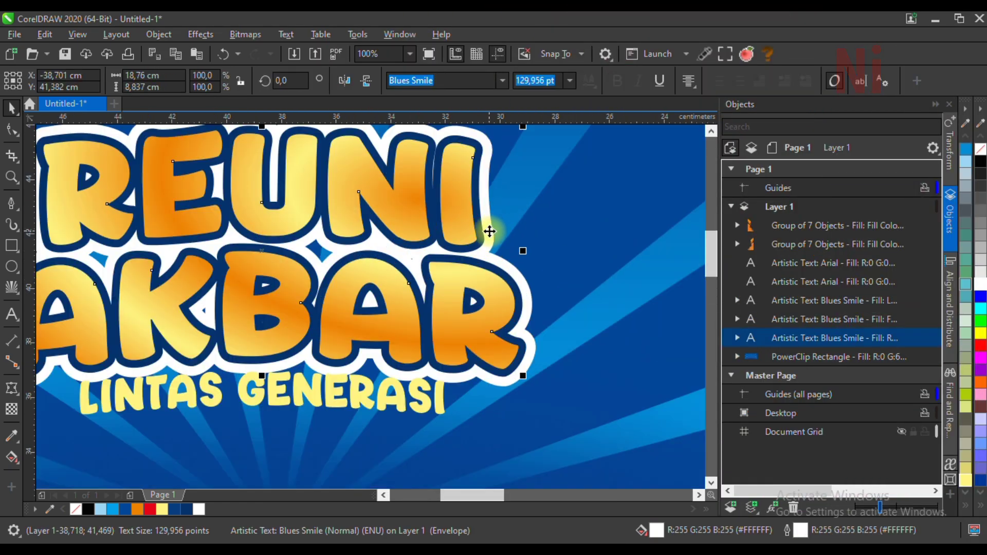
key(F12)
click(404, 229)
click(381, 364)
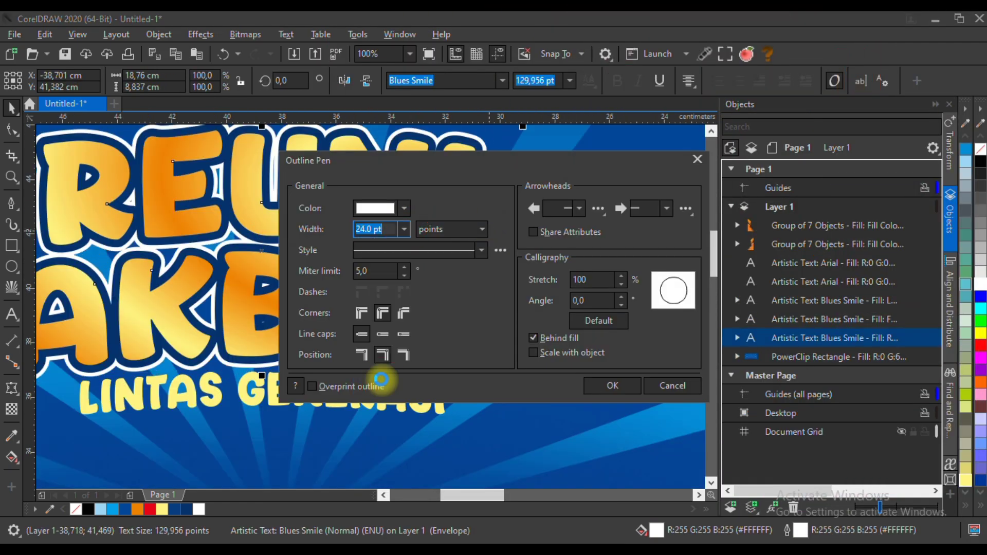
click(610, 386)
- Change the back title duplicate's outline and fill to Light Yellow
scroll(478, 267, down, 2)
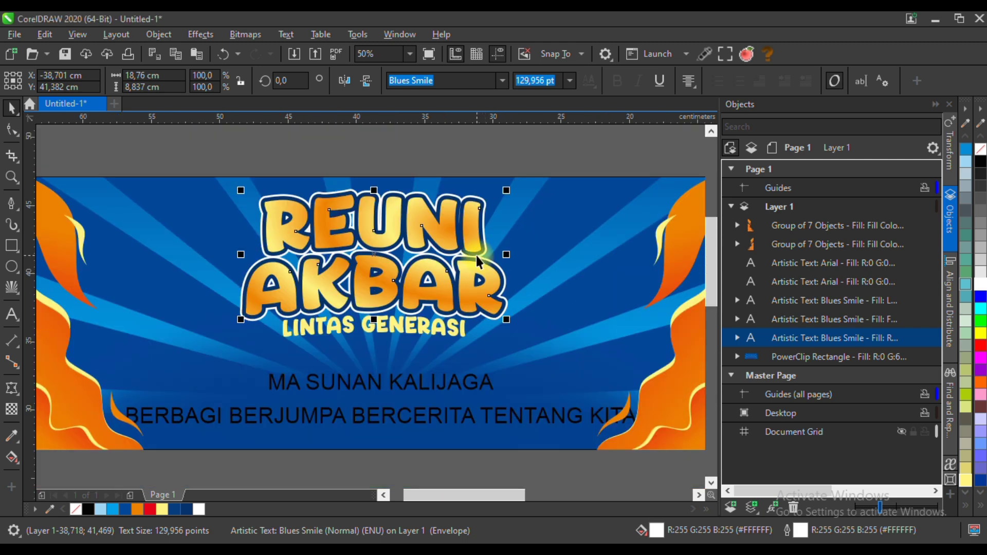
scroll(441, 286, down, 1)
scroll(427, 283, up, 1)
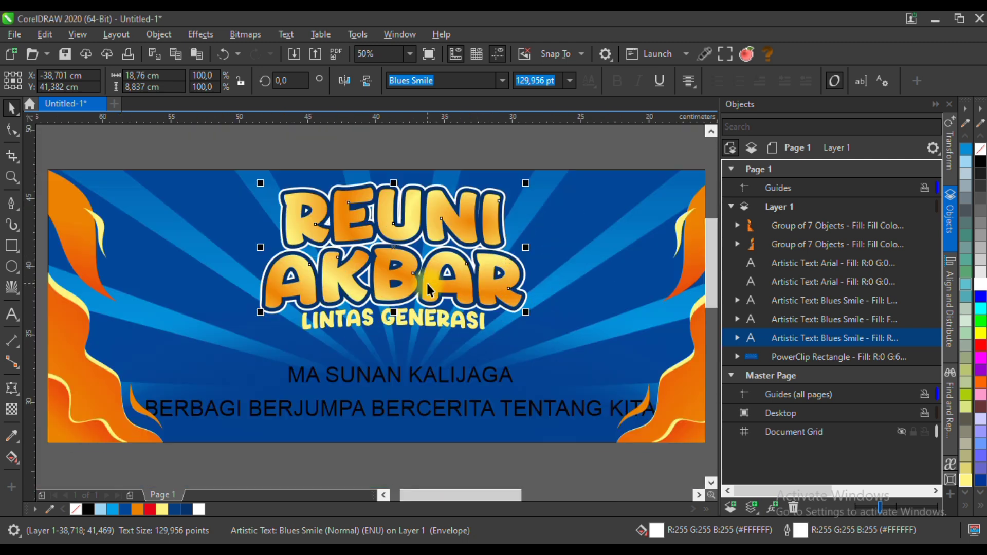
right_click(162, 511)
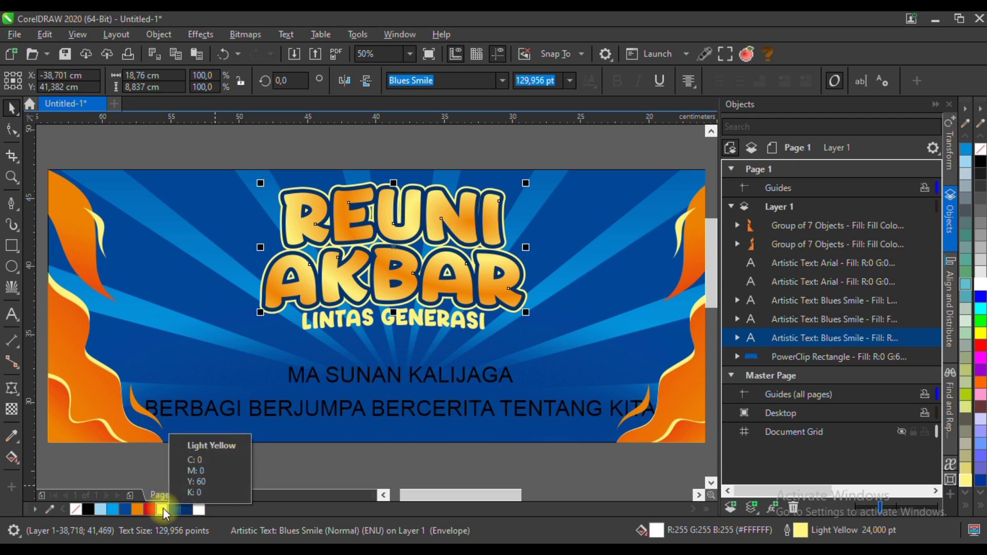
click(163, 510)
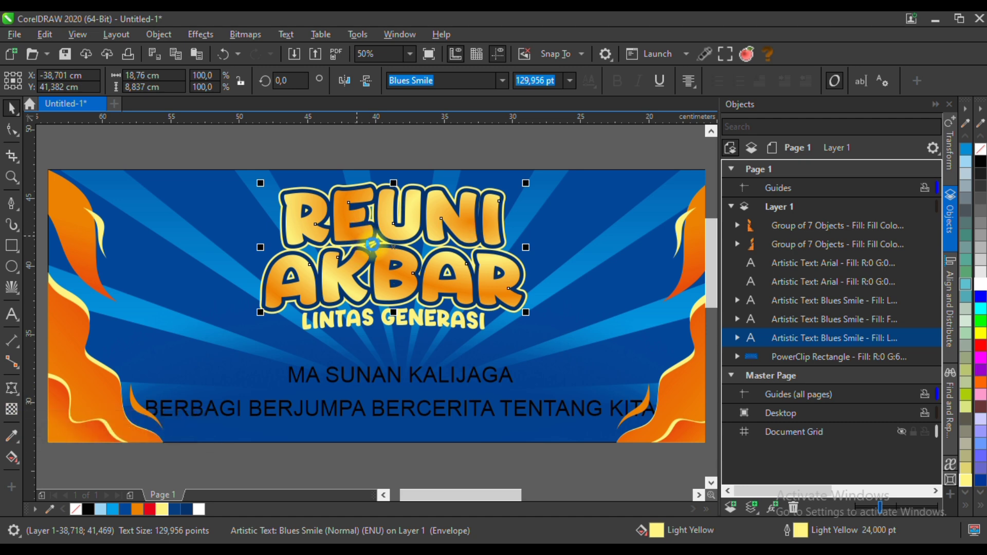
- Place a copy of the light yellow title in front and convert the copy's outline to a separate object
key(ctrl+c)
key(ctrl+v)
key(ctrl+q)
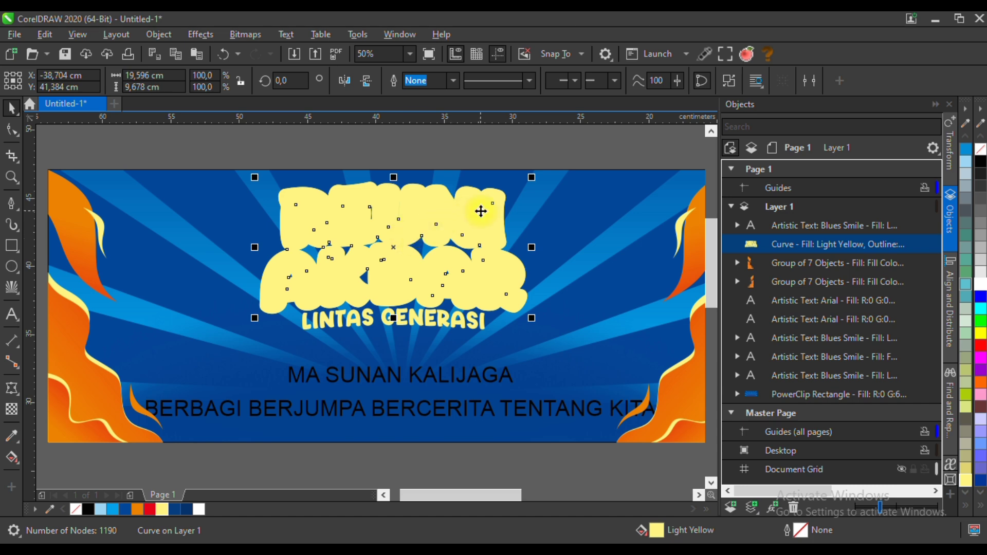
drag(436, 224, 439, 187)
key(ctrl+z)
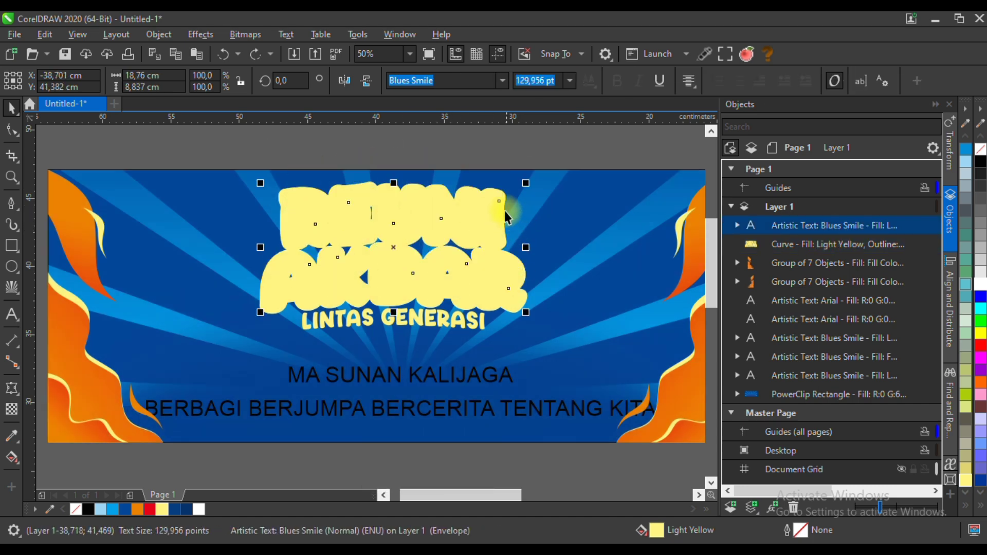
- Weld the copied light yellow title text and its converted outline shape into a single curve
scroll(496, 203, up, 2)
shift+click(489, 149)
click(431, 84)
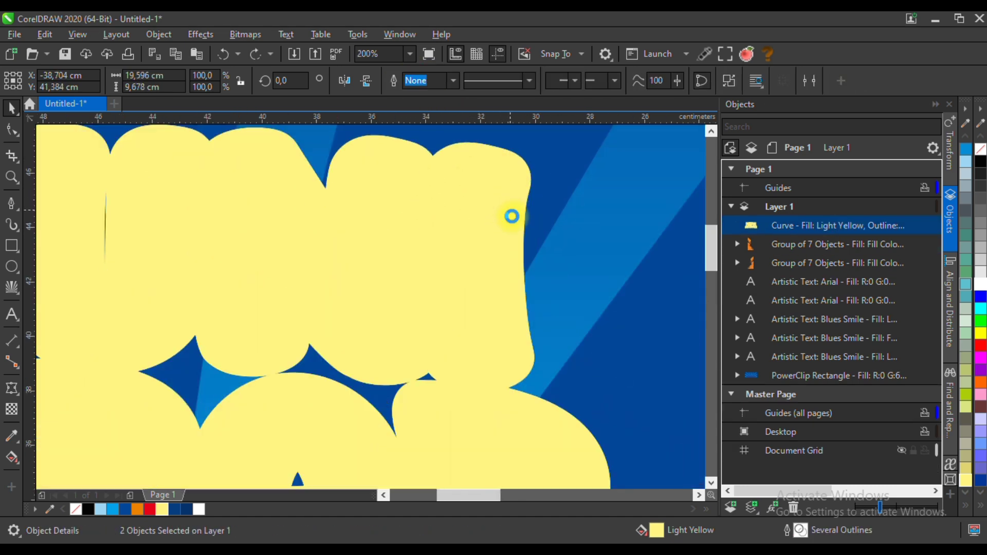
- Extrude the welded title curve straight down, with the vanishing point about 10.8 cm below its center
scroll(511, 214, down, 2)
click(24, 400)
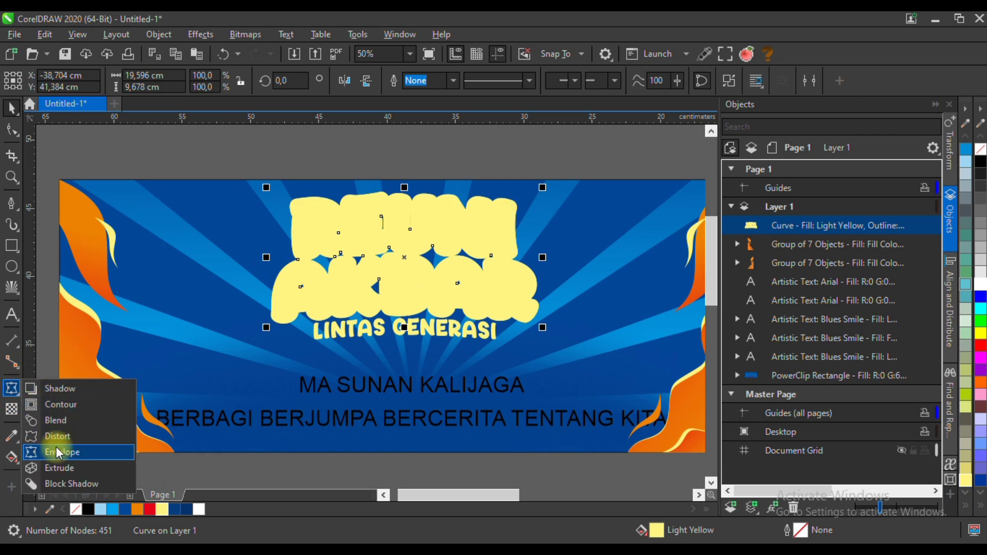
click(52, 468)
drag(409, 285, 405, 407)
- Apply color shading to the title's extrusion, running from dark blue #002F69 to black
click(486, 84)
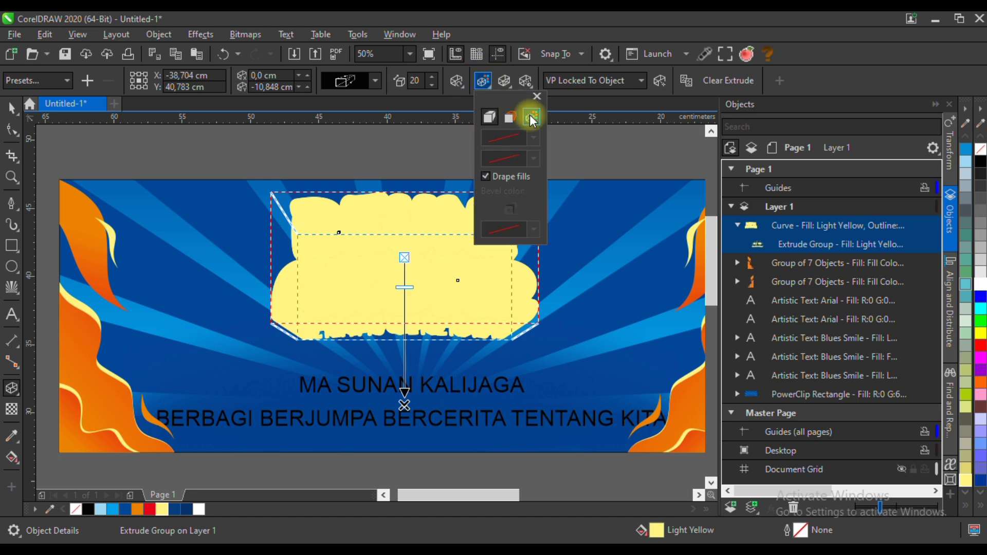
click(532, 117)
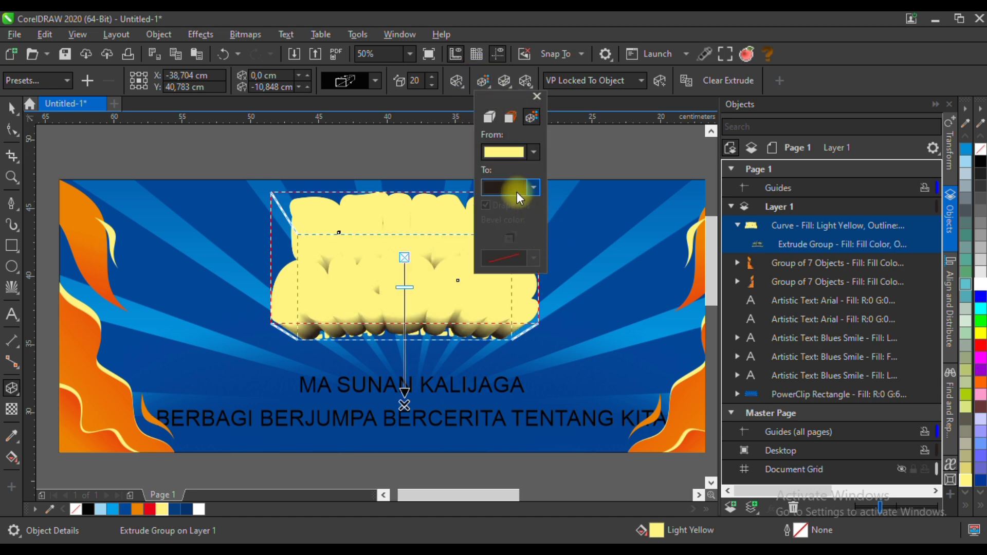
click(511, 155)
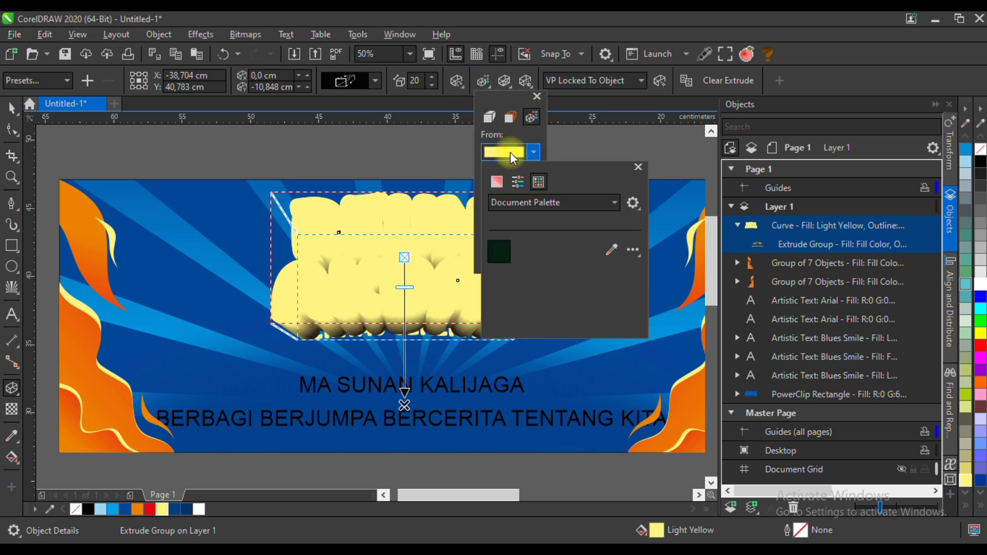
click(611, 250)
click(188, 509)
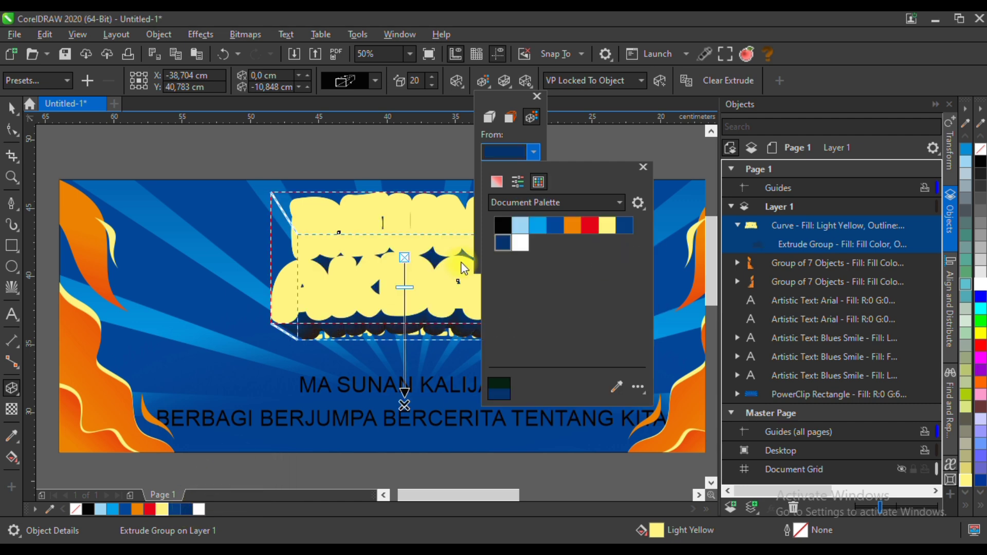
click(514, 186)
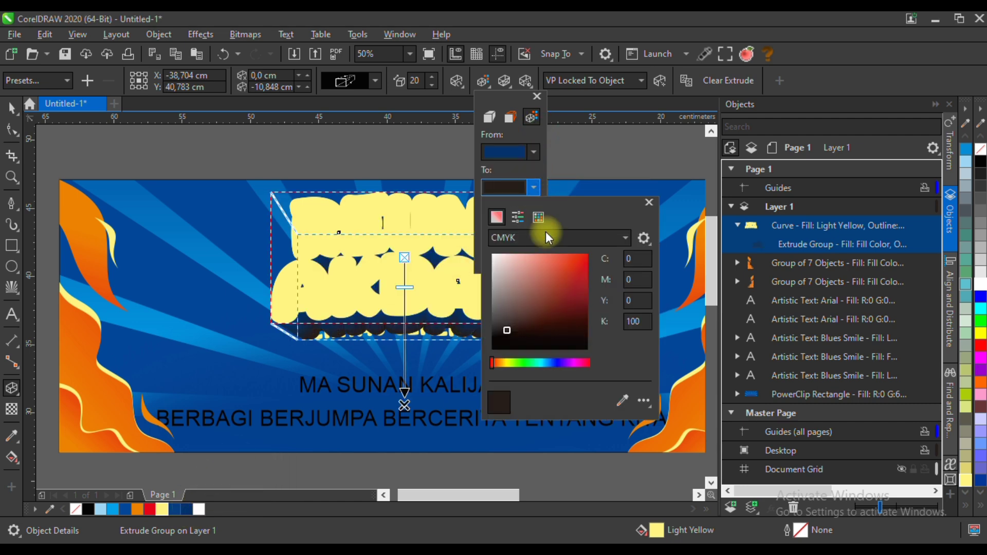
click(623, 401)
click(88, 509)
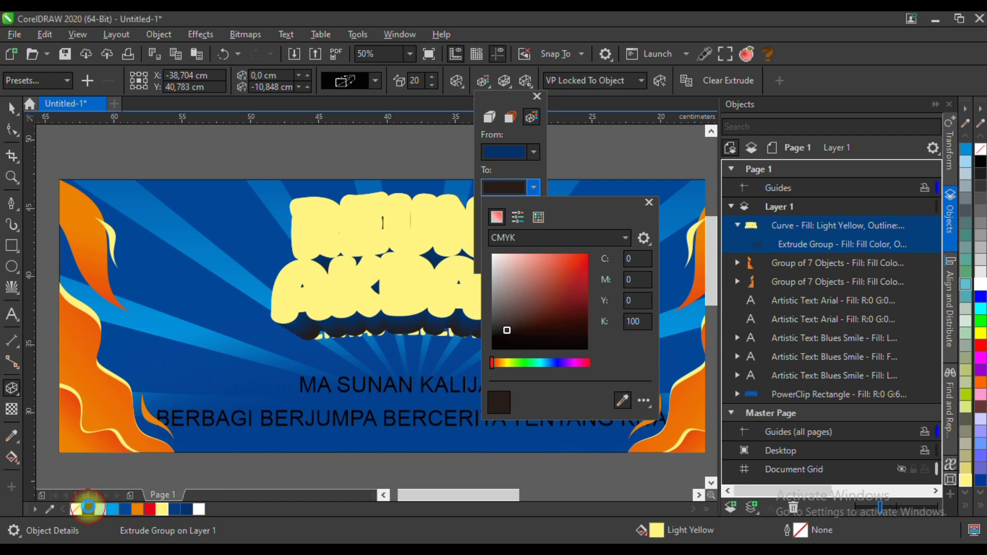
click(428, 219)
- Set the title extrusion's depth to 10 and move its vanishing point down to about 14.3 cm below center
click(433, 86)
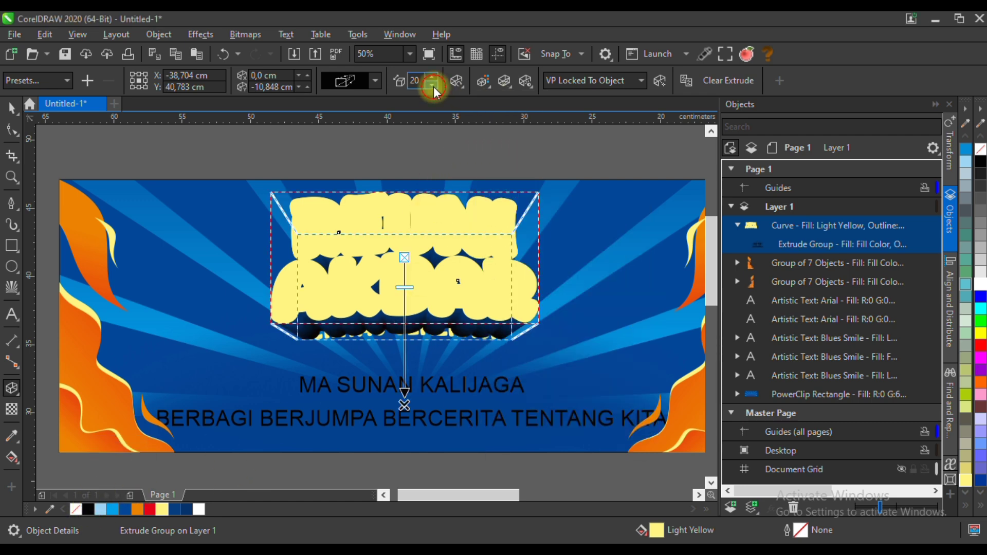
click(432, 85)
drag(403, 405, 404, 443)
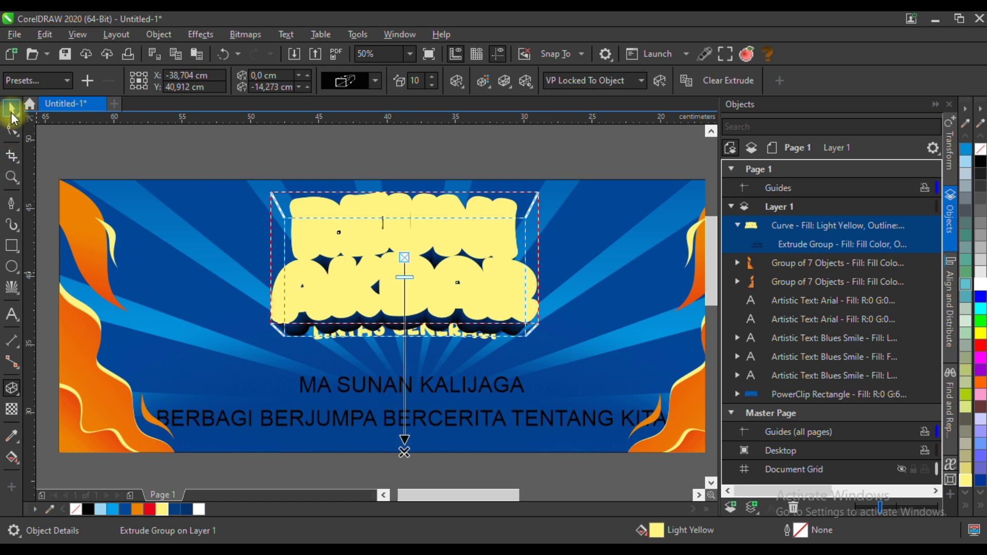
- Fill the extruded title curve with dark blue #002F69 and place it behind the texts, just above the background
click(11, 108)
click(186, 509)
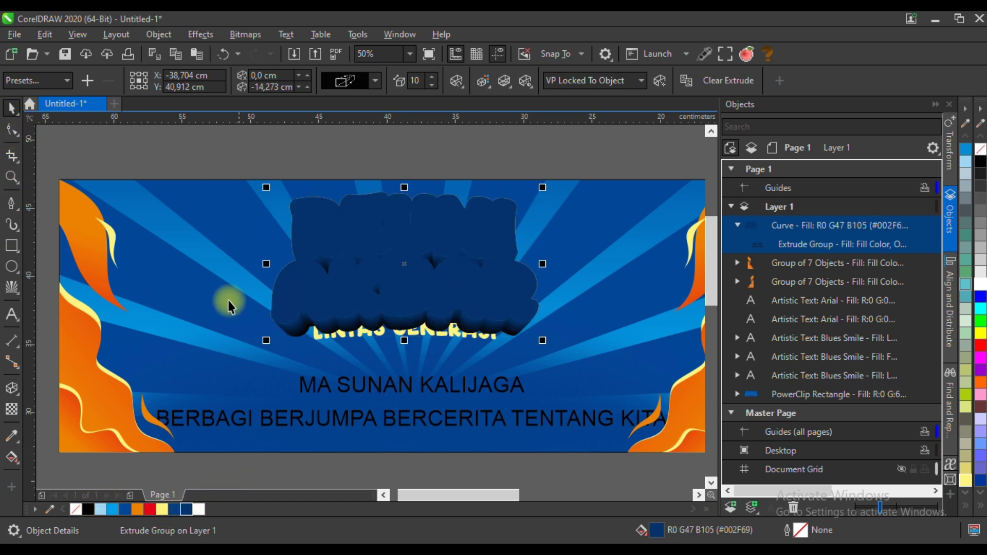
shift+click(205, 274)
scroll(437, 293, down, 1)
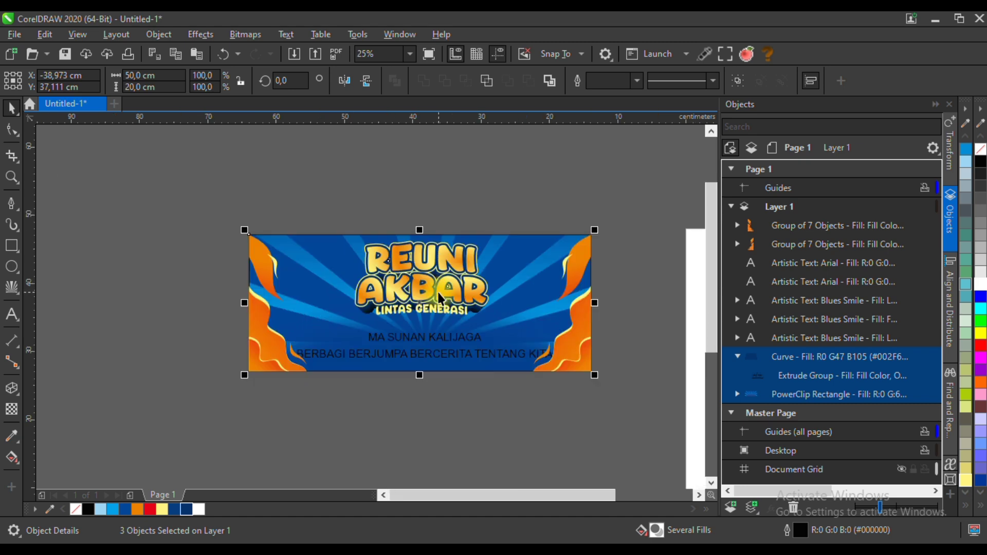
click(468, 204)
- Move the LINTAS GENERASI subtitle slightly down and give it an 8 pt dark blue #002F69 outline with rounded corners behind the fill
scroll(441, 311, up, 2)
drag(430, 301, 430, 318)
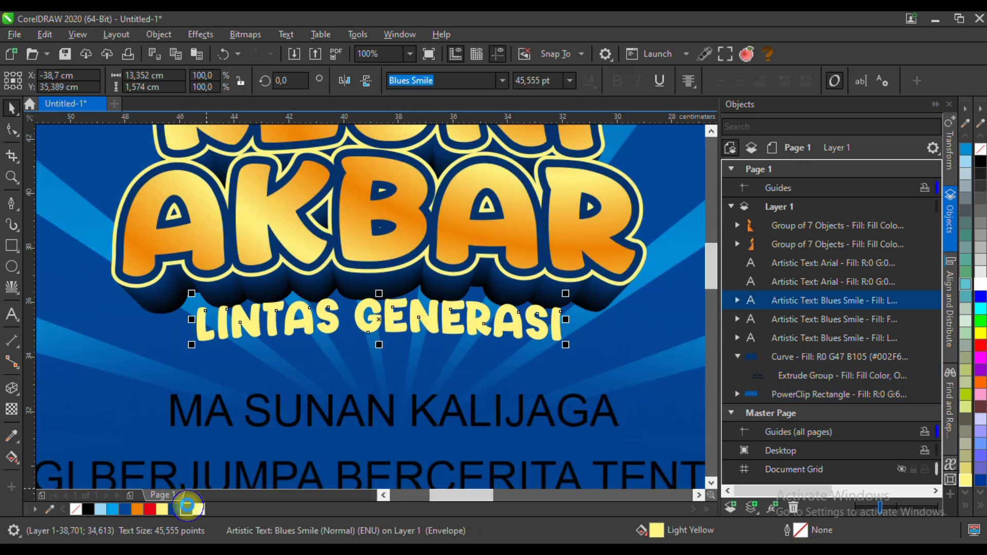
double_click(802, 530)
click(405, 229)
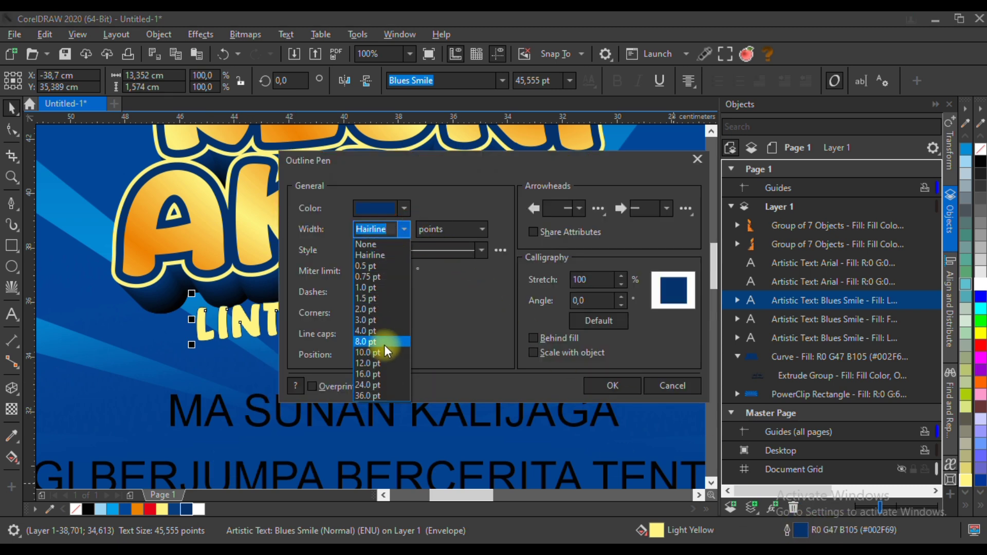
click(385, 343)
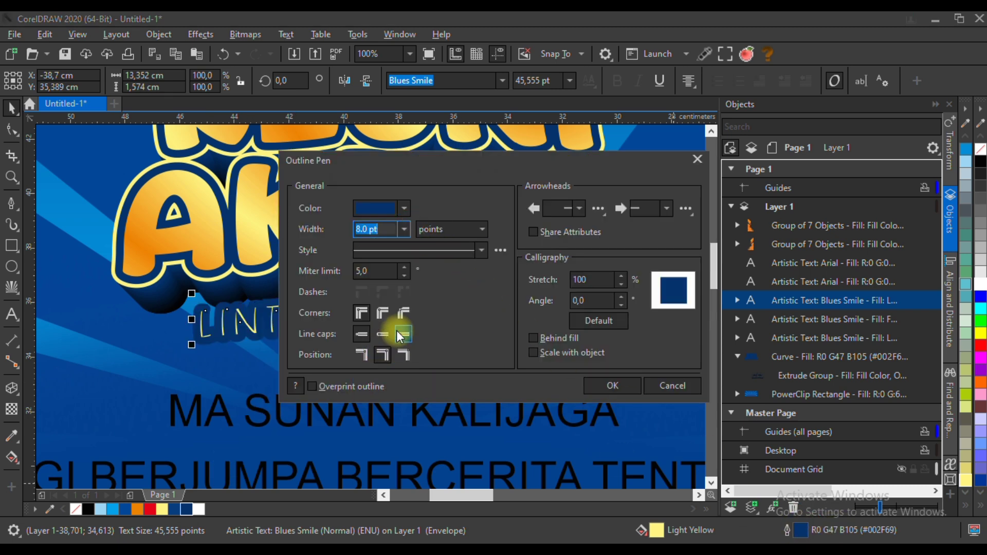
click(542, 338)
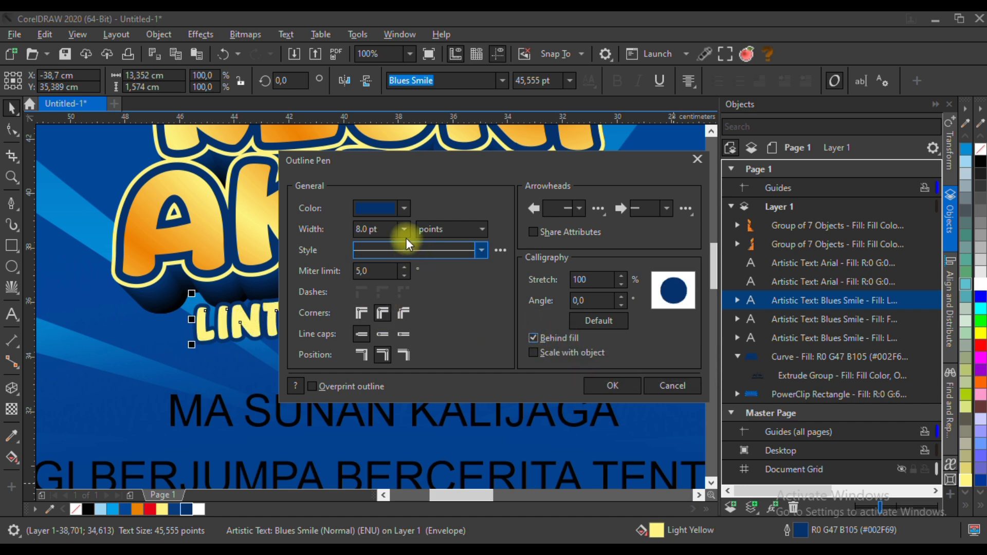
click(611, 385)
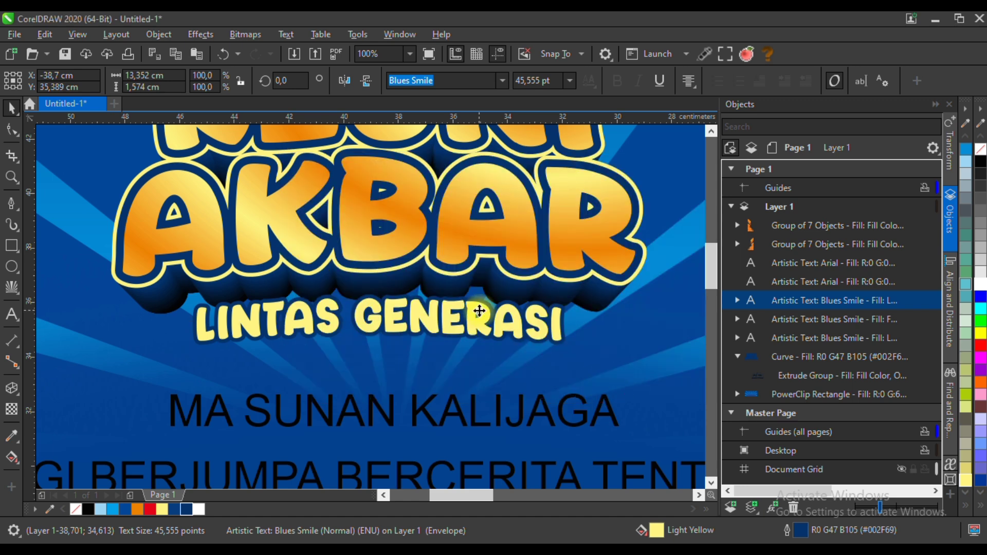
- Duplicate the LINTAS GENERASI subtitle slightly below itself, fill the copy with dark blue #002F69, and bring the yellow original to the front
scroll(440, 320, down, 1)
scroll(425, 326, up, 2)
drag(426, 307, 430, 323)
right_click(430, 323)
key(ctrl+z)
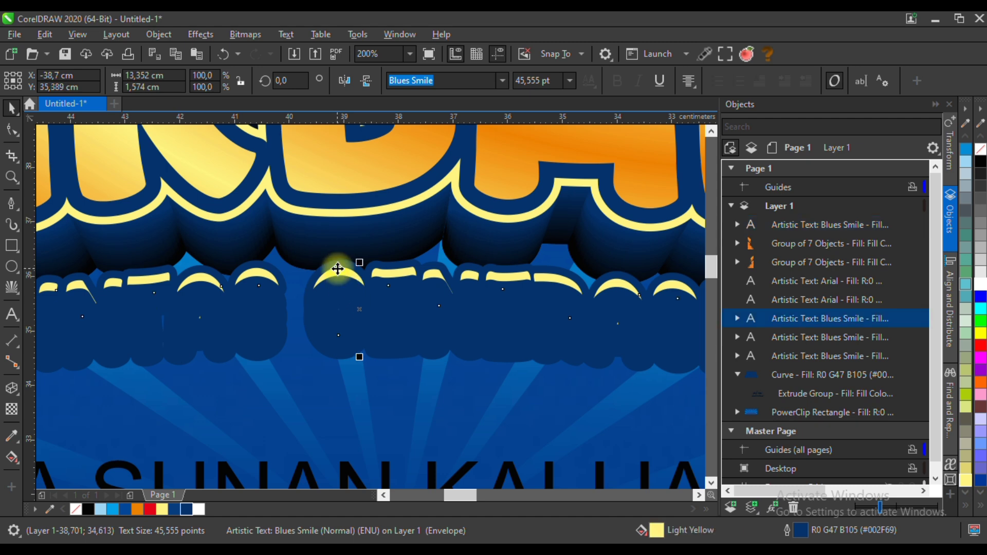
scroll(434, 324, down, 2)
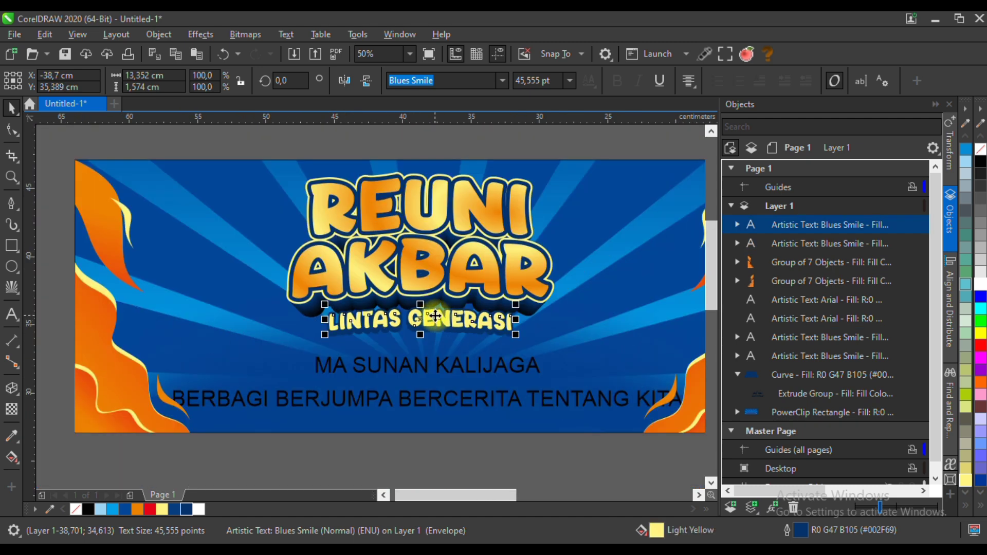
- Change the fill and outline of the offset subtitle copy to black
click(451, 463)
scroll(414, 340, up, 2)
click(416, 324)
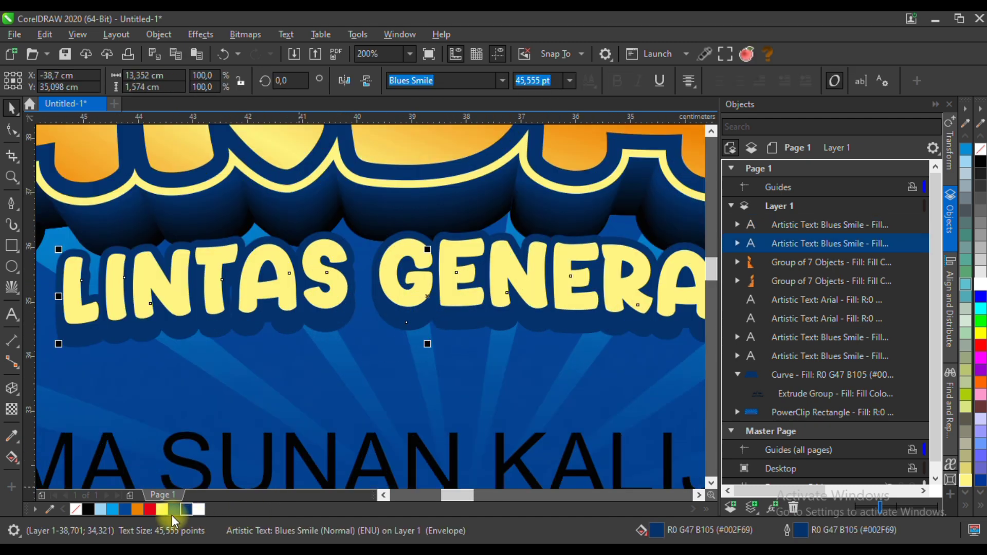
scroll(360, 294, down, 2)
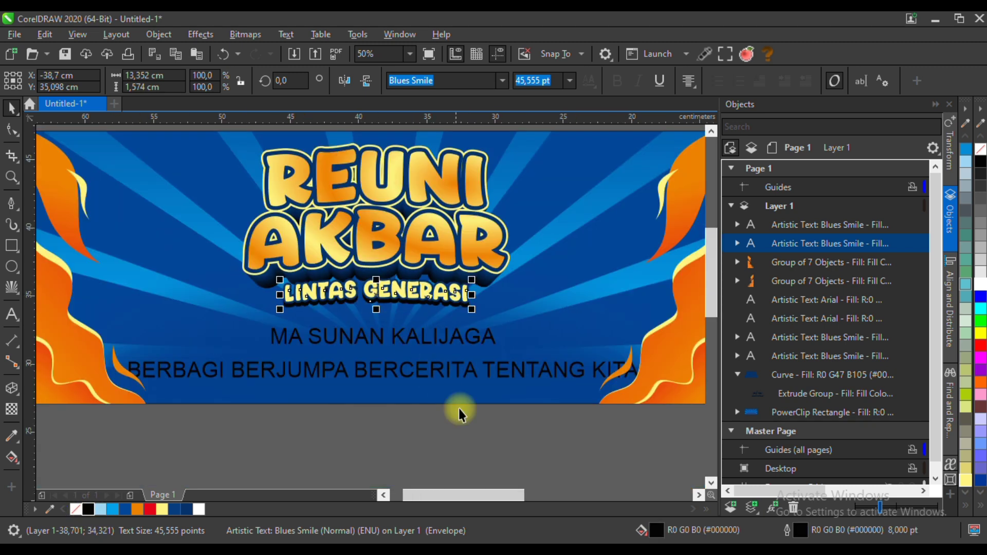
click(471, 421)
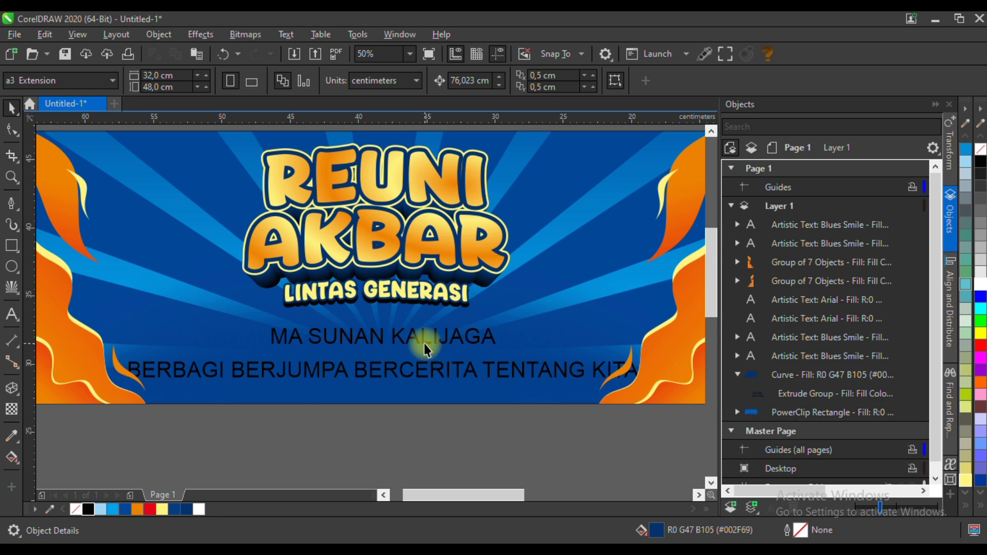
scroll(424, 344, down, 1)
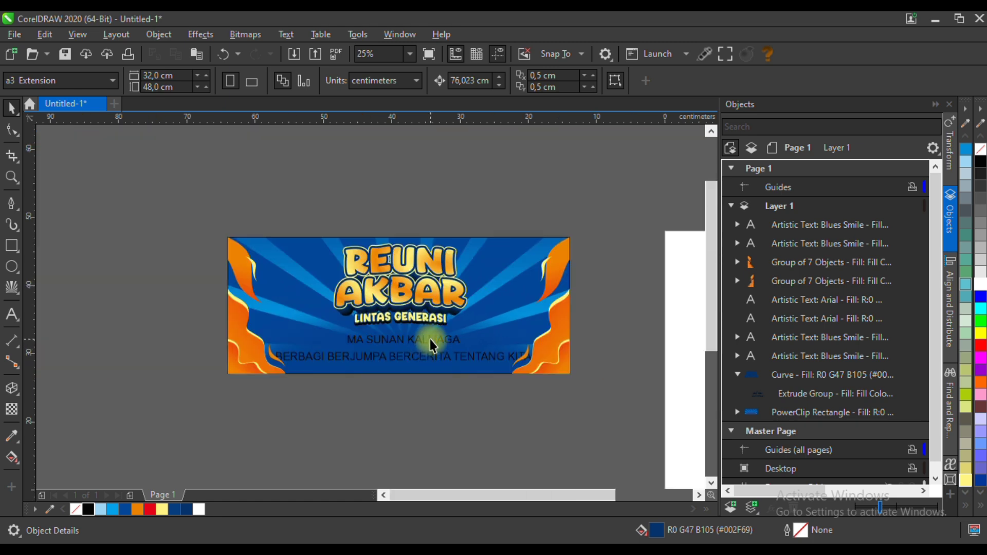
scroll(433, 346, up, 1)
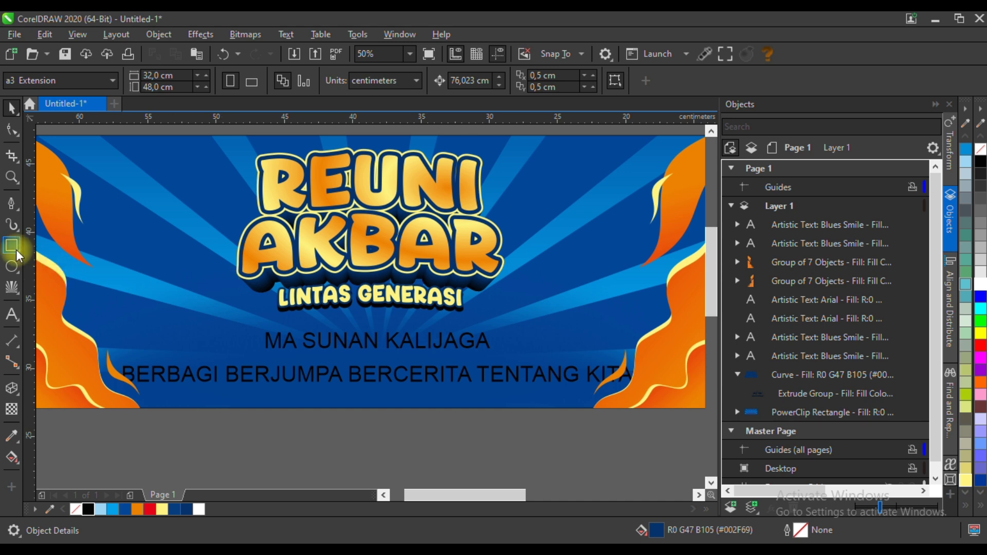
click(15, 269)
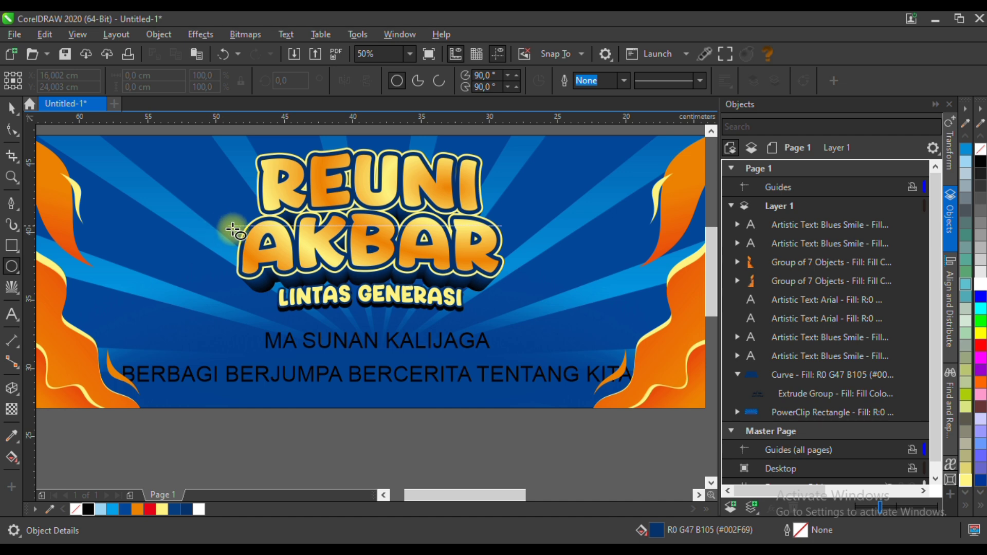
click(12, 108)
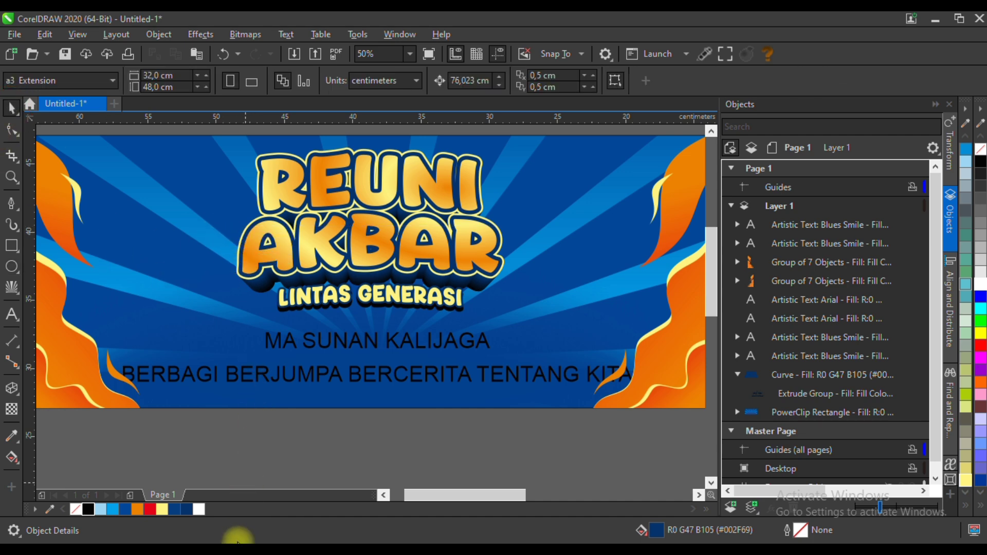
- Paste the copied white ribbon into the banner and place it just below the LINTAS GENERASI subtitle
key(F4)
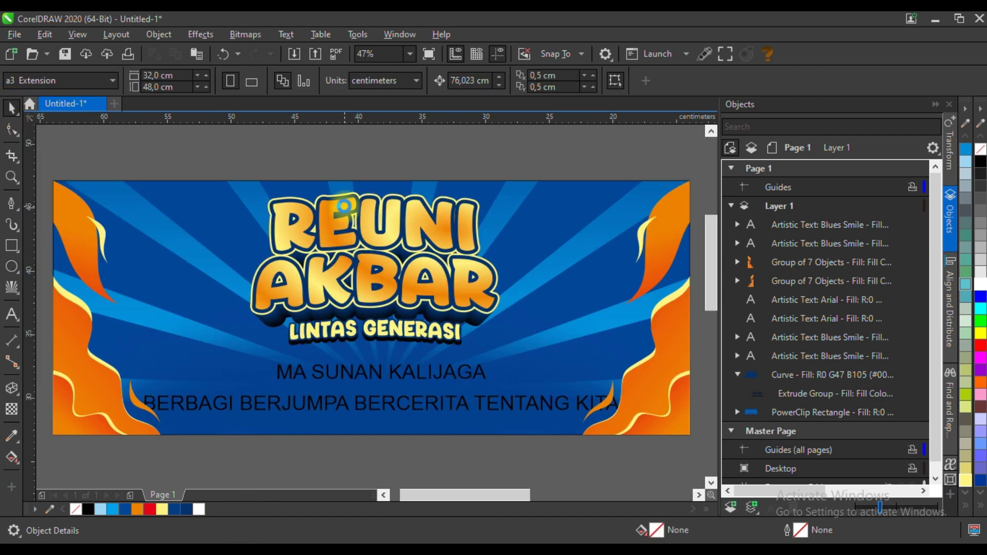
key(ctrl+v)
drag(504, 472, 490, 333)
scroll(378, 378, up, 3)
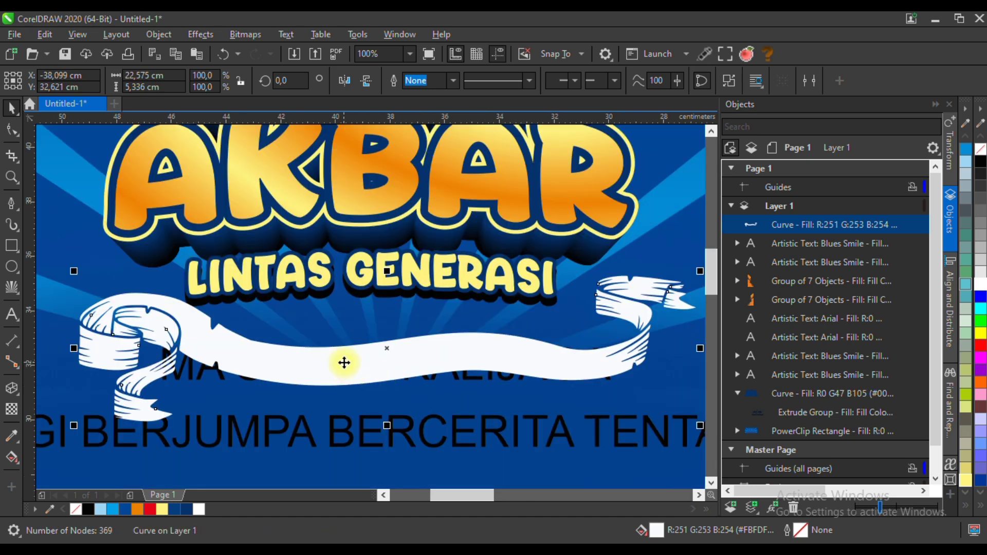
- Create an unfilled copy of the white ribbon in place with a black hairline outline
key(plus)
click(320, 364)
click(181, 310)
right_click(84, 509)
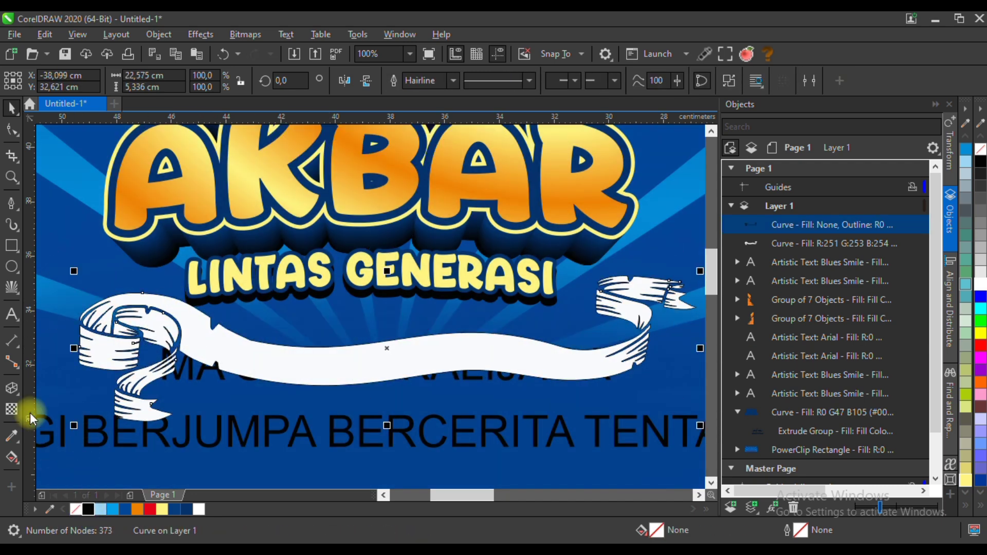
- Add a one-step outside contour of about 0.109 cm to the unfilled ribbon copy
click(12, 390)
click(52, 404)
scroll(134, 301, up, 2)
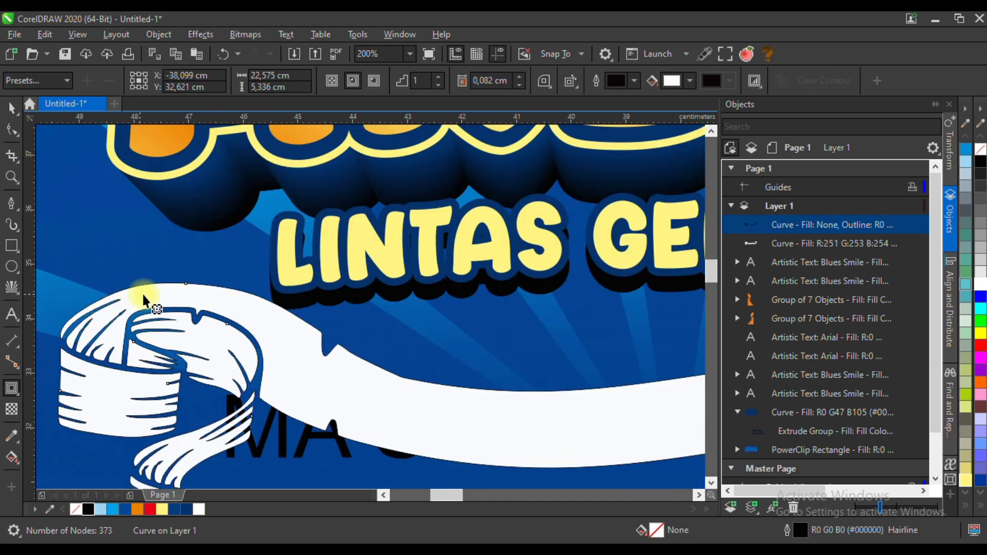
drag(135, 267, 119, 244)
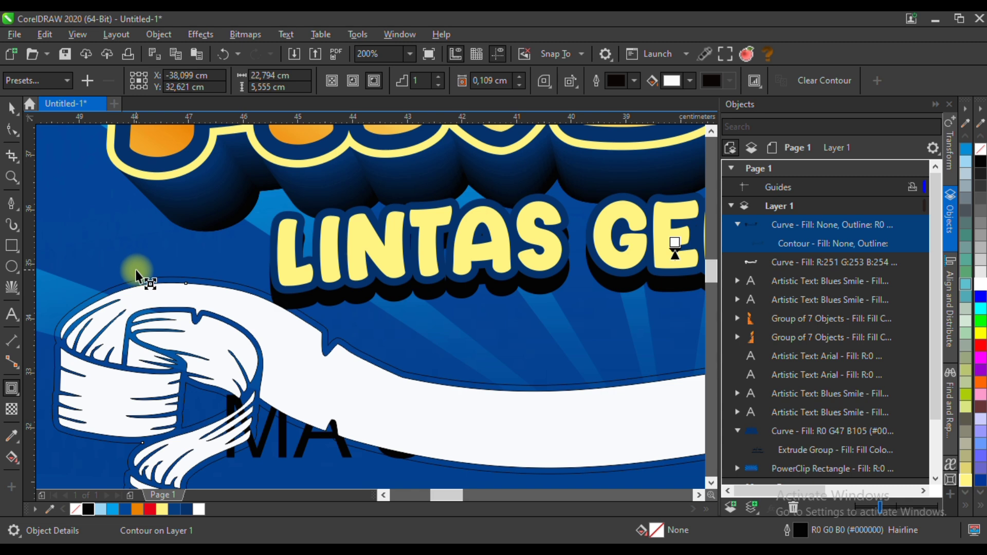
scroll(135, 270, down, 2)
key(ctrl+k)
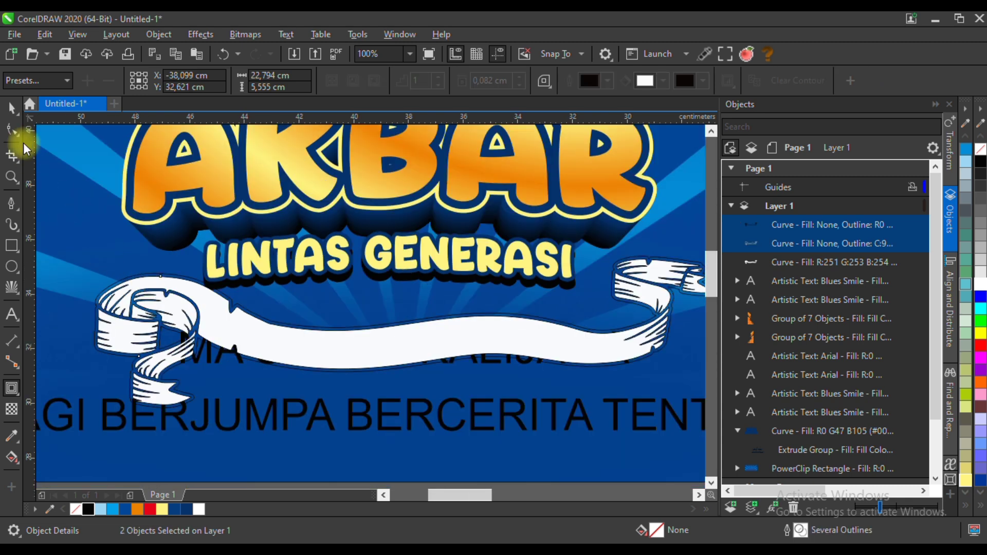
click(11, 108)
scroll(176, 287, up, 3)
click(158, 243)
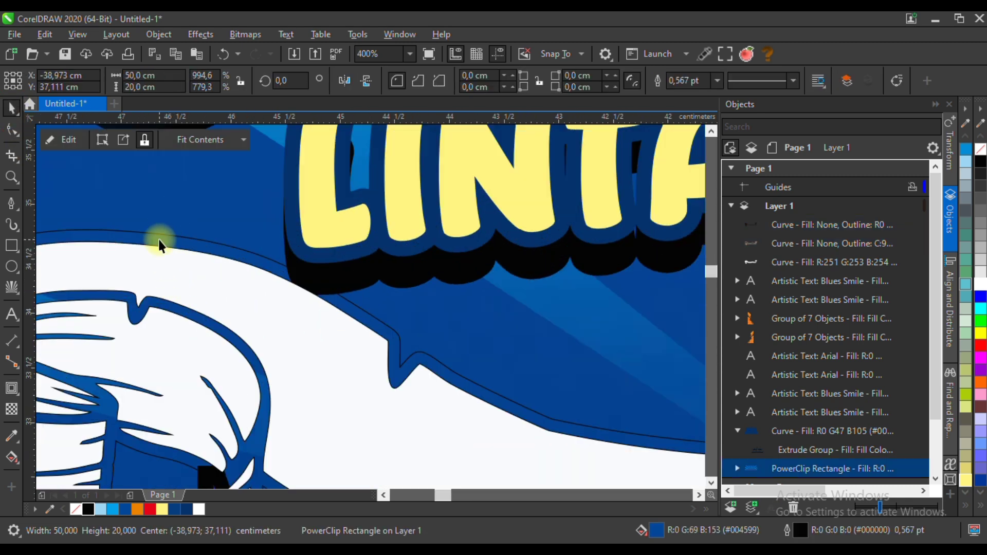
scroll(160, 244, down, 3)
click(170, 293)
scroll(167, 283, up, 3)
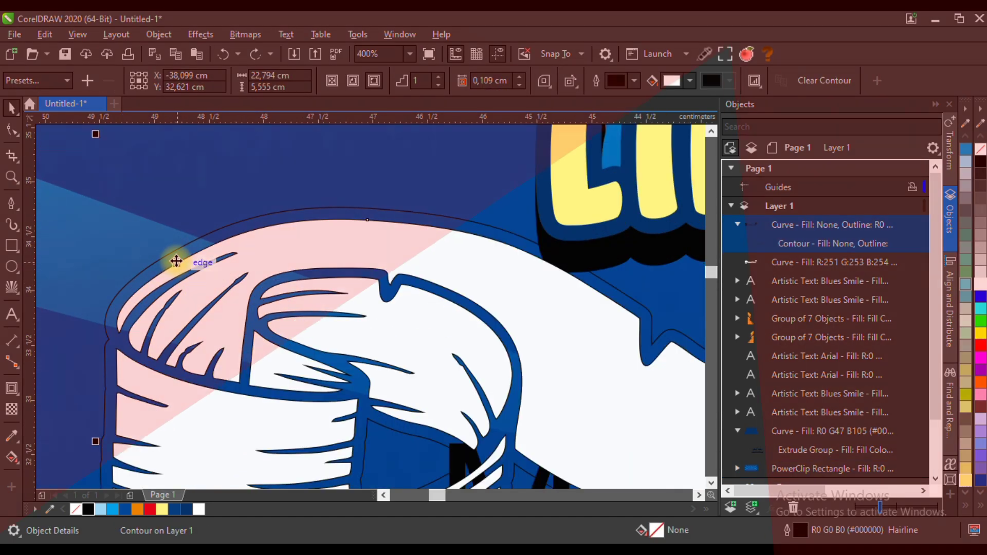
- Break the ribbon contour apart and delete the inner black outline curve, keeping the outer contour
key(ctrl+k)
double_click(123, 239)
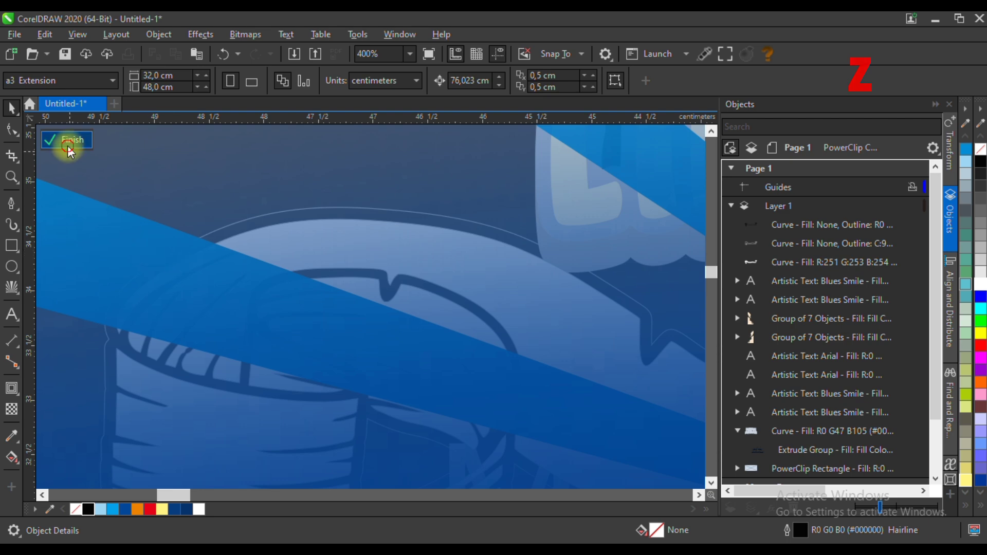
click(66, 141)
click(185, 259)
key(Delete)
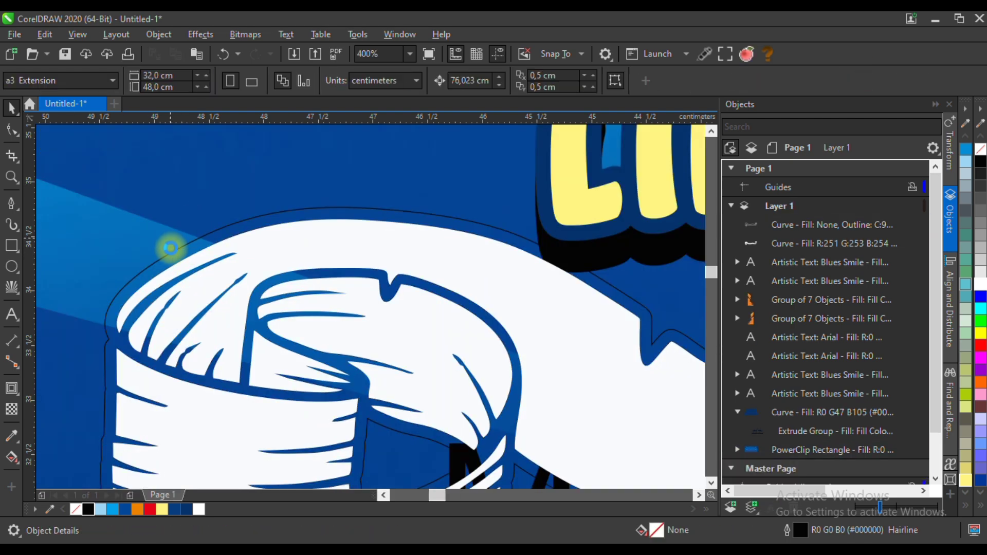
- Fill the outer ribbon contour with black, remove its outline, and place it one level behind the white ribbon
click(167, 259)
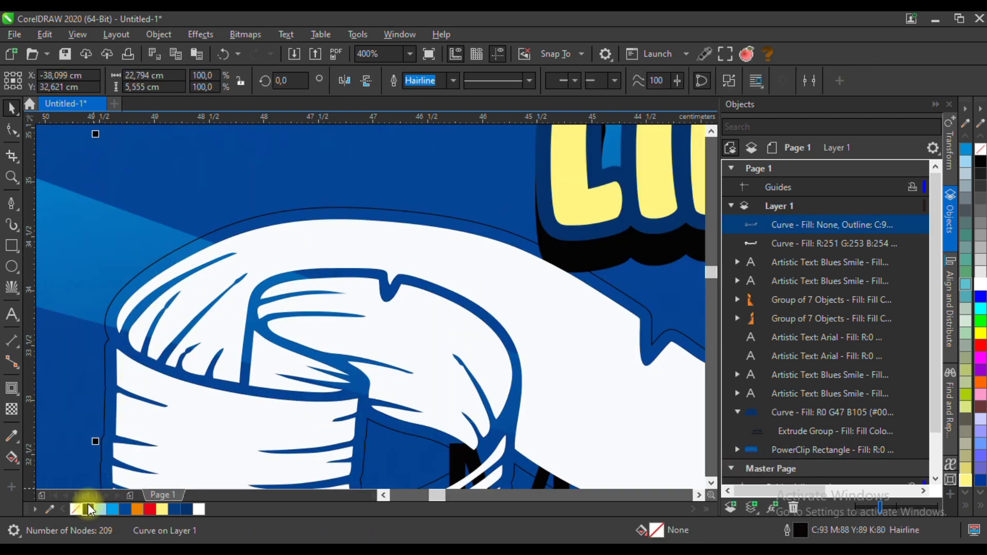
click(80, 510)
right_click(76, 511)
scroll(130, 341, down, 2)
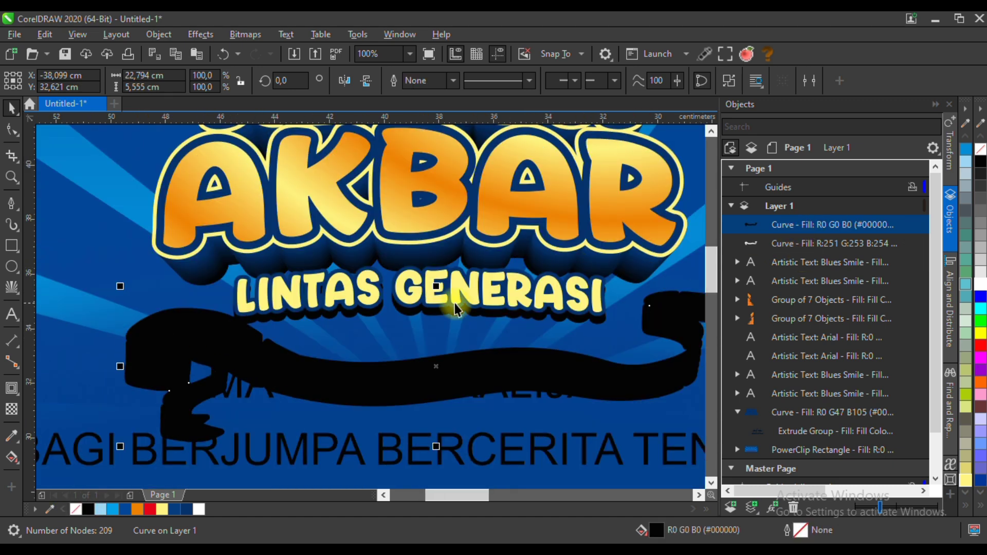
scroll(386, 353, down, 2)
scroll(462, 377, up, 2)
key(ctrl+Page_Down)
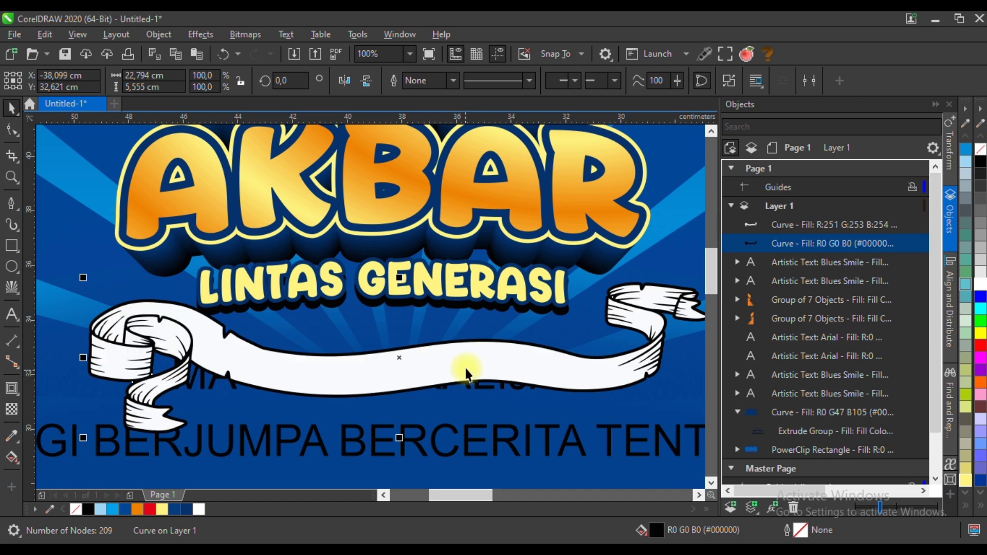
- Bring the MA SUNAN KALIJAGA text in front of the ribbon and move it straight down below the banner
scroll(448, 402, down, 1)
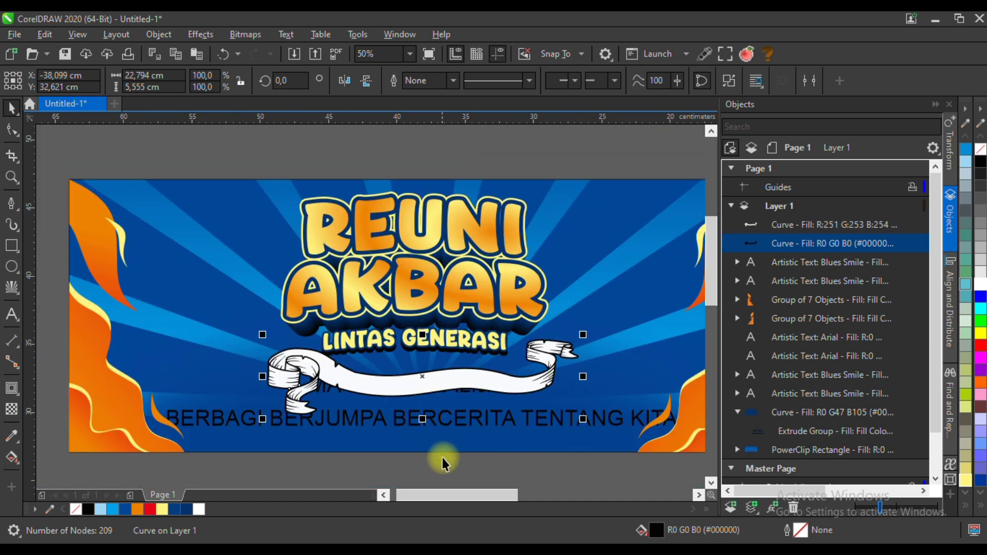
click(456, 470)
click(470, 392)
key(ctrl+Home)
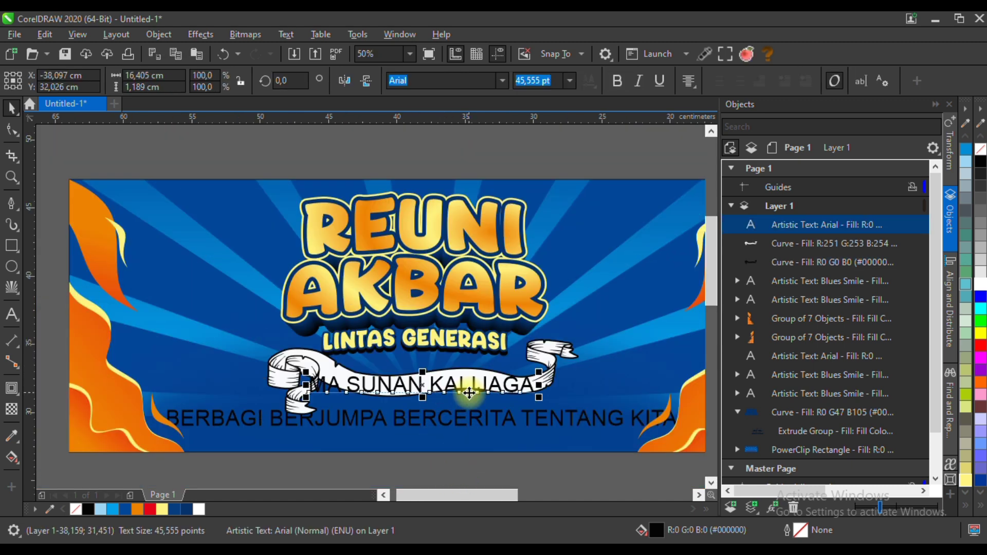
drag(460, 391, 466, 492)
key(Escape)
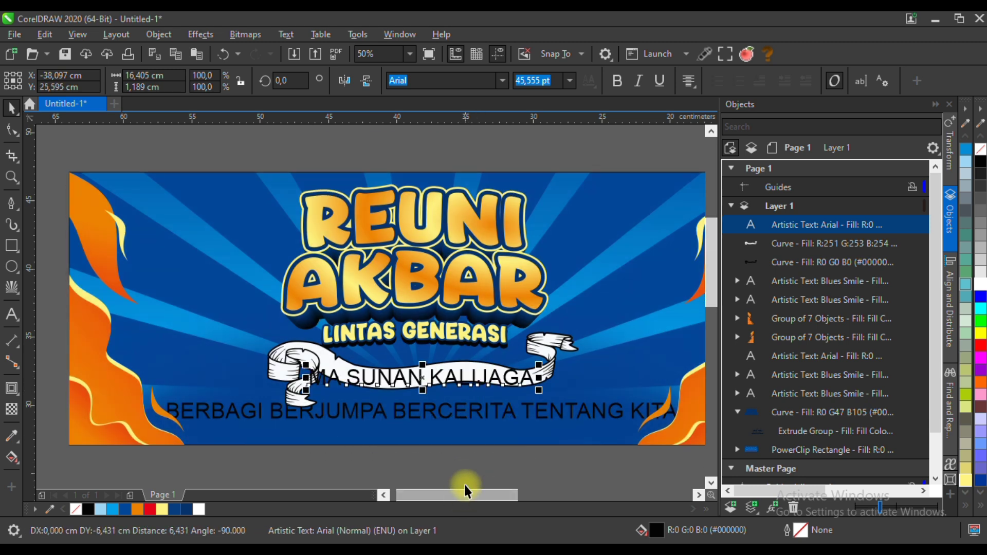
scroll(445, 386, down, 1)
drag(440, 385, 448, 430)
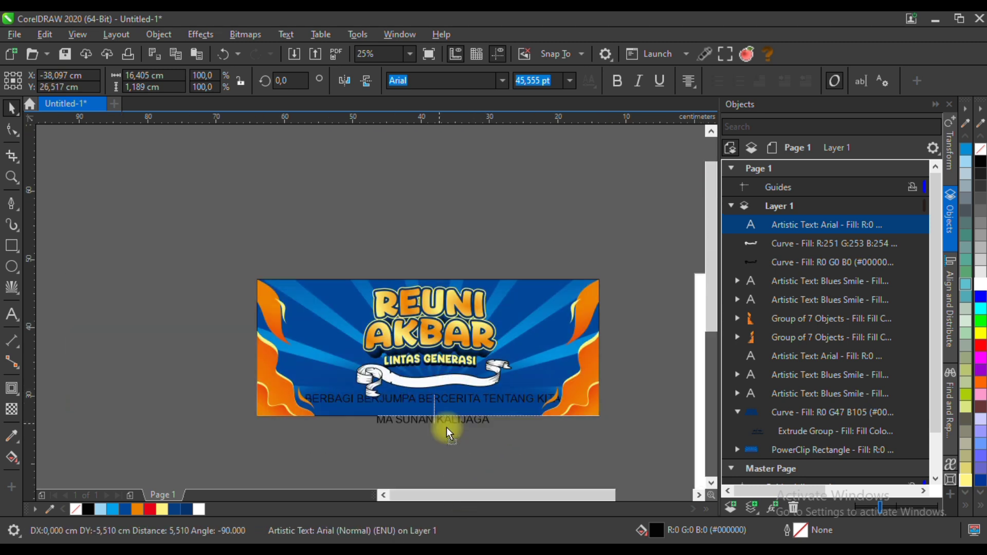
click(522, 461)
- Group the white ribbon with its black backing shape and centre the group horizontally on the banner background
scroll(489, 391, up, 1)
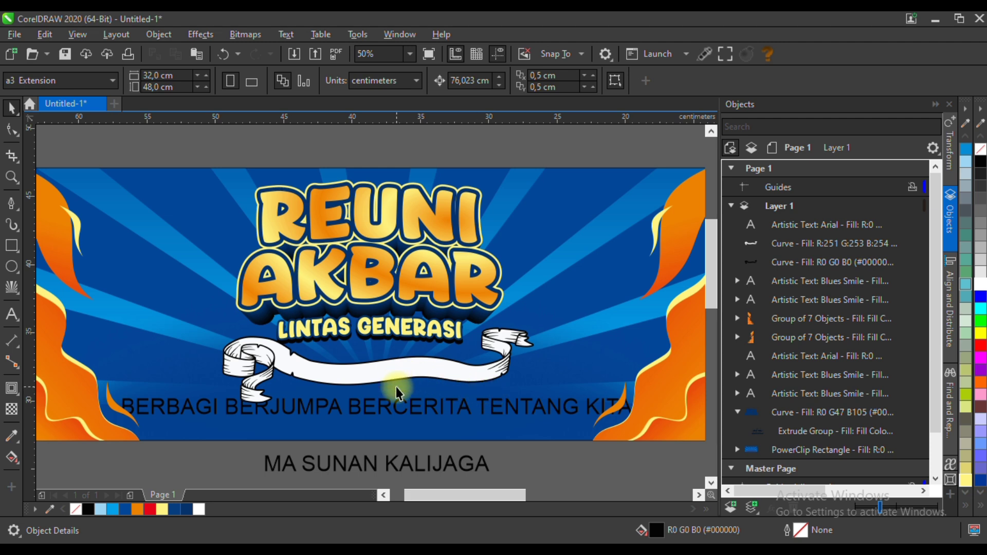
click(379, 370)
scroll(298, 355, up, 3)
click(298, 286)
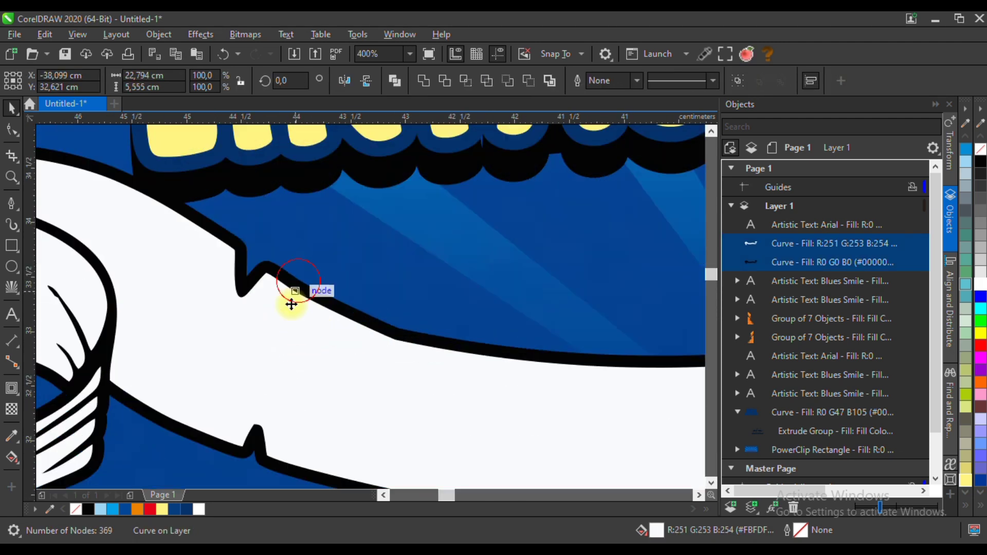
scroll(293, 304, down, 2)
key(ctrl+g)
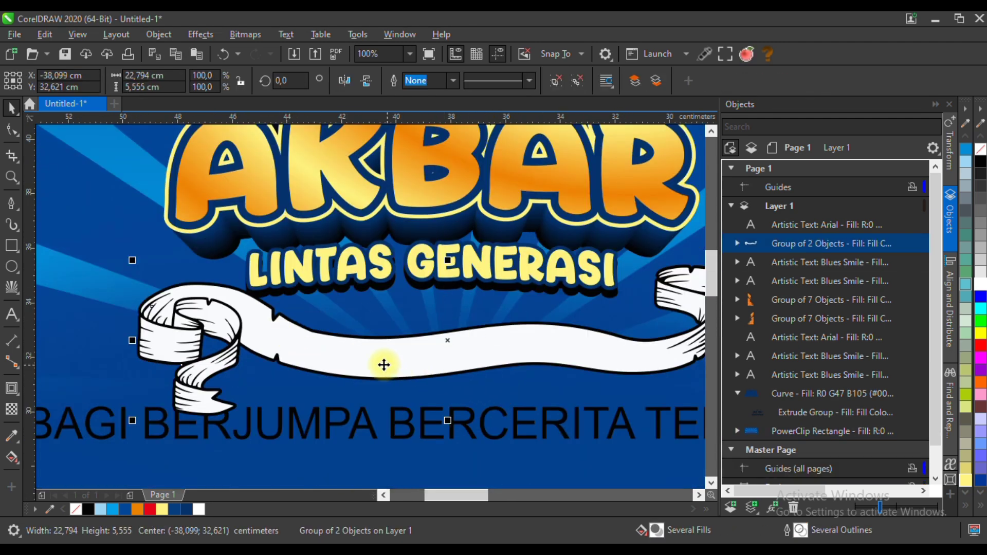
scroll(396, 366, down, 1)
shift+click(627, 317)
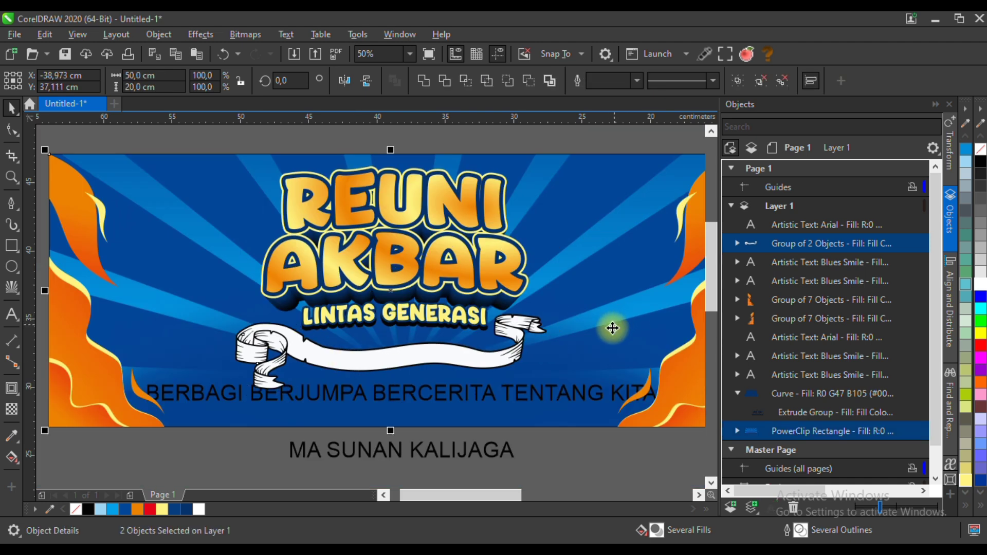
click(568, 452)
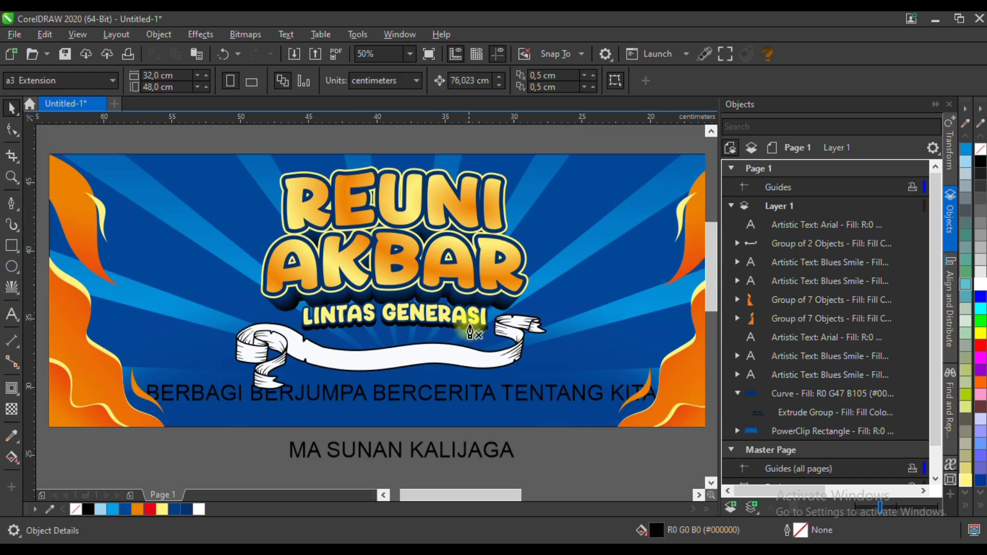
- Draw an open curve about 14.8 cm wide with the Pen tool along the ribbon's middle and give it a black outline
scroll(429, 366, up, 1)
click(161, 330)
drag(279, 350, 364, 355)
drag(461, 339, 566, 353)
scroll(563, 356, up, 2)
click(618, 367)
scroll(632, 354, down, 1)
click(12, 108)
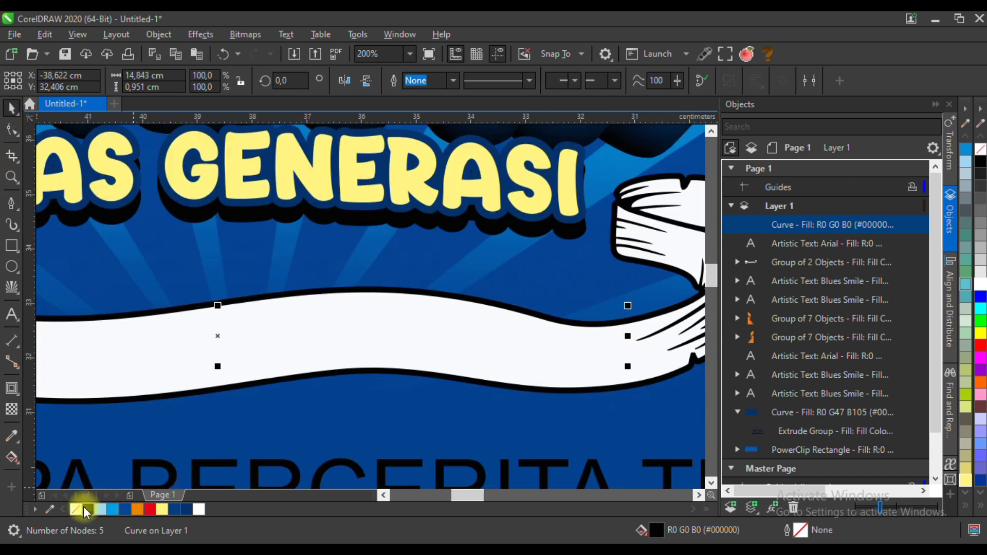
right_click(87, 509)
- Smooth the curve on the ribbon by removing the node near its right end and reshaping the end node's handle
scroll(503, 331, down, 2)
click(11, 130)
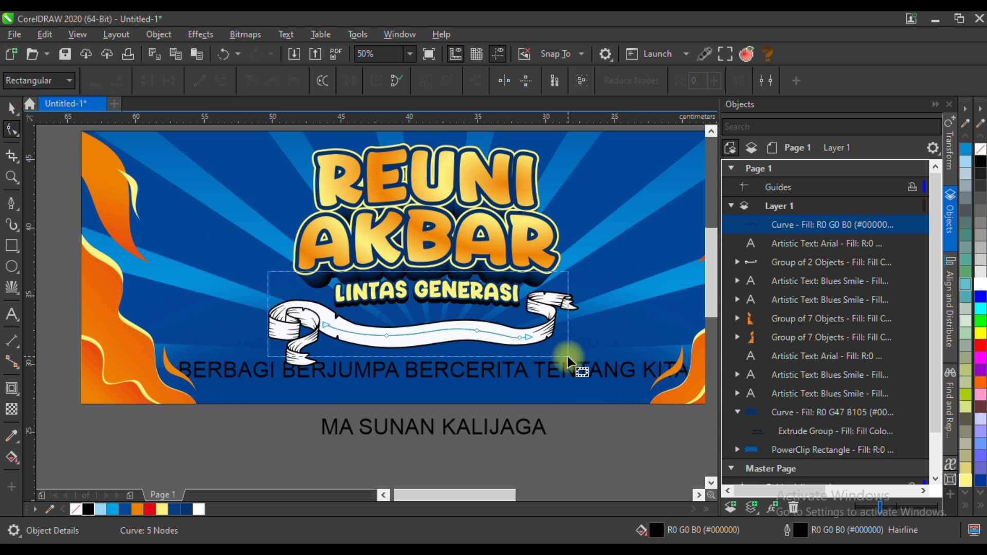
drag(568, 356, 569, 357)
scroll(406, 332, up, 2)
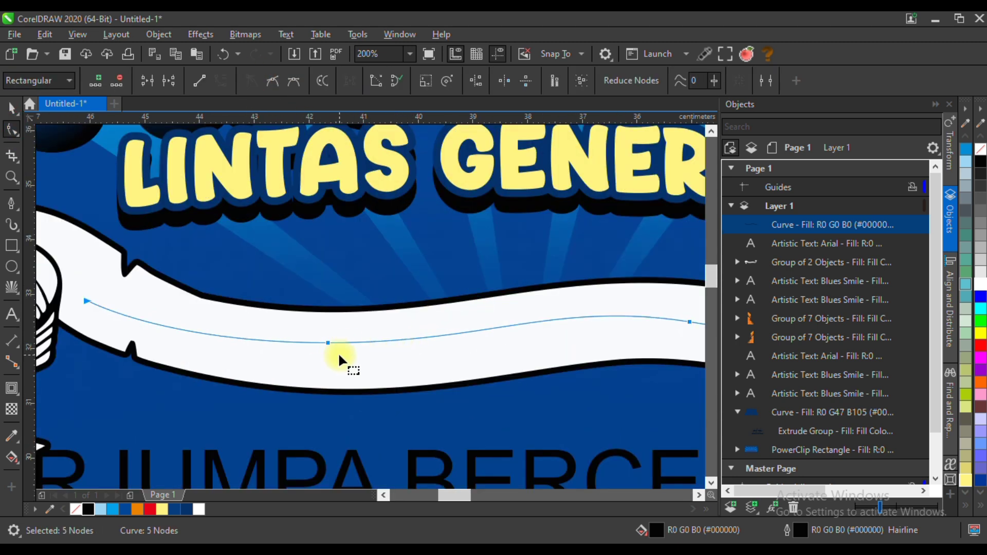
click(327, 341)
scroll(334, 350, down, 1)
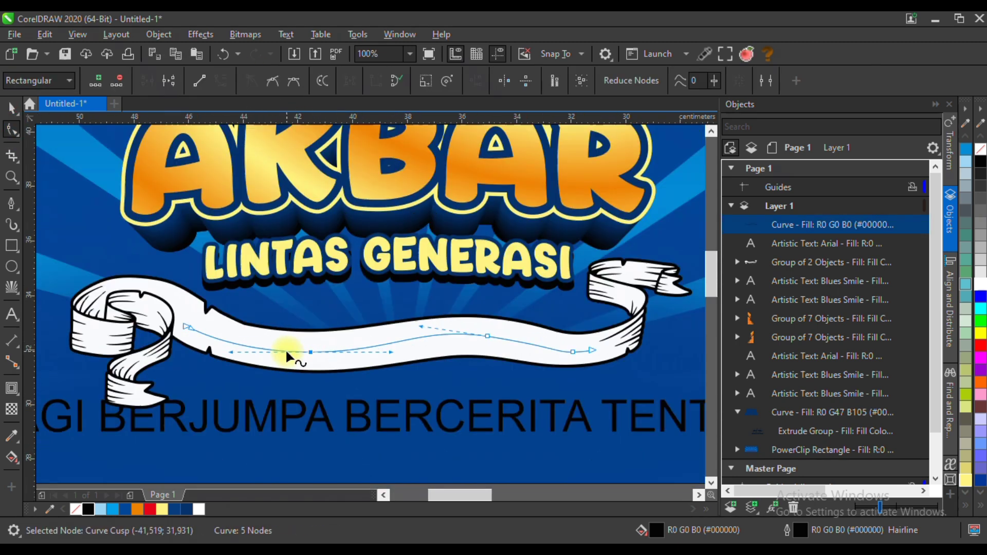
scroll(557, 355, up, 1)
double_click(574, 351)
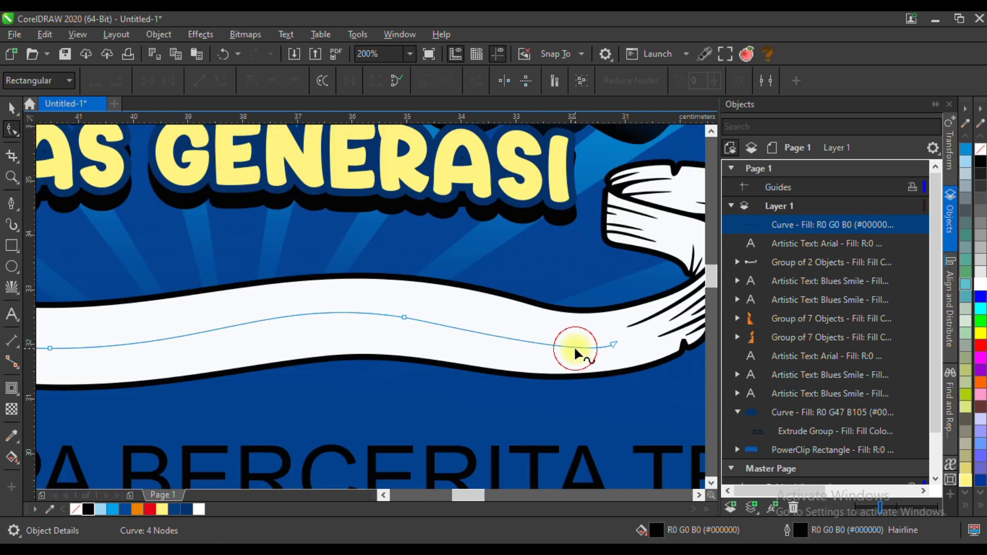
click(615, 346)
drag(586, 362, 530, 357)
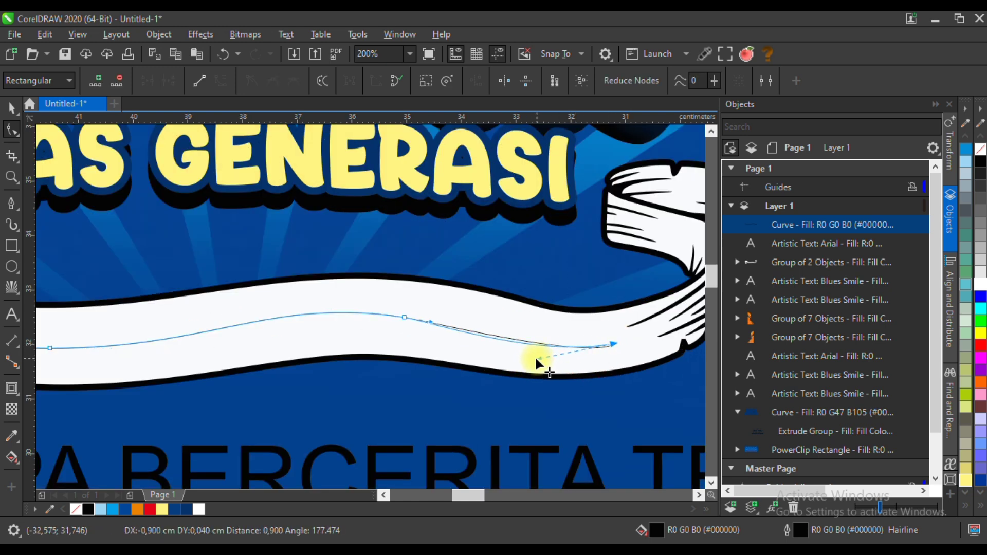
scroll(447, 337, down, 1)
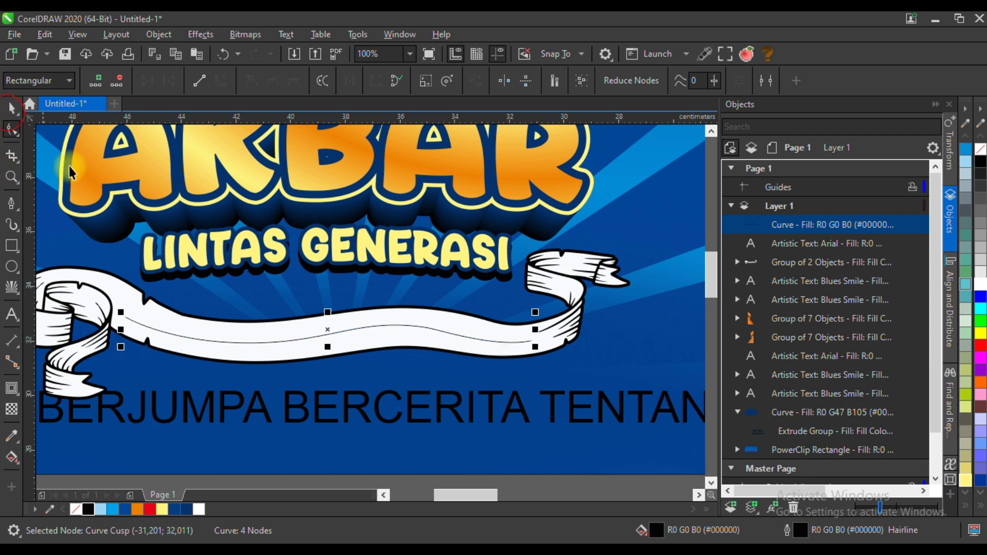
click(12, 108)
- Change the font of the MA SUNAN KALIJAGA text below the banner to Cheri
scroll(421, 428, down, 1)
click(411, 476)
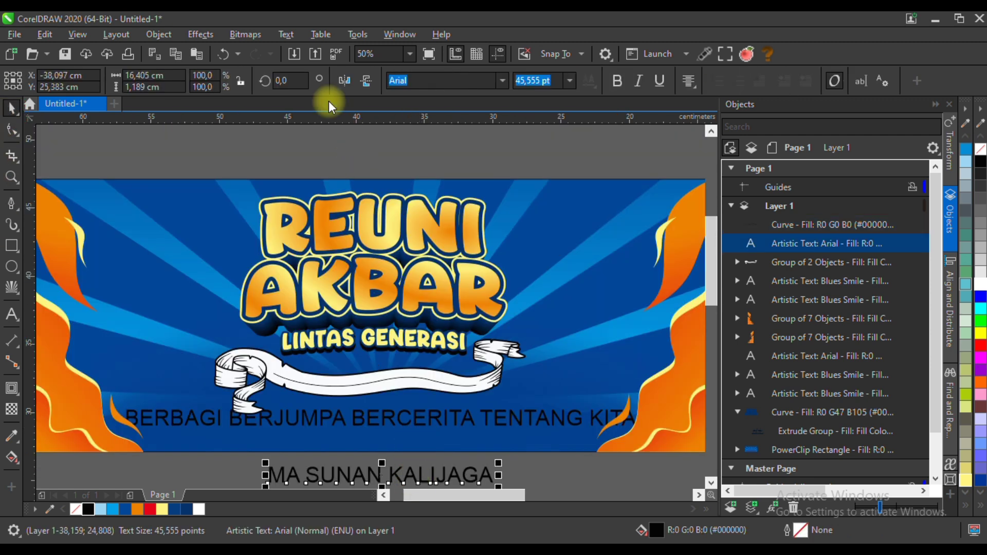
click(465, 79)
text(ChUNK)
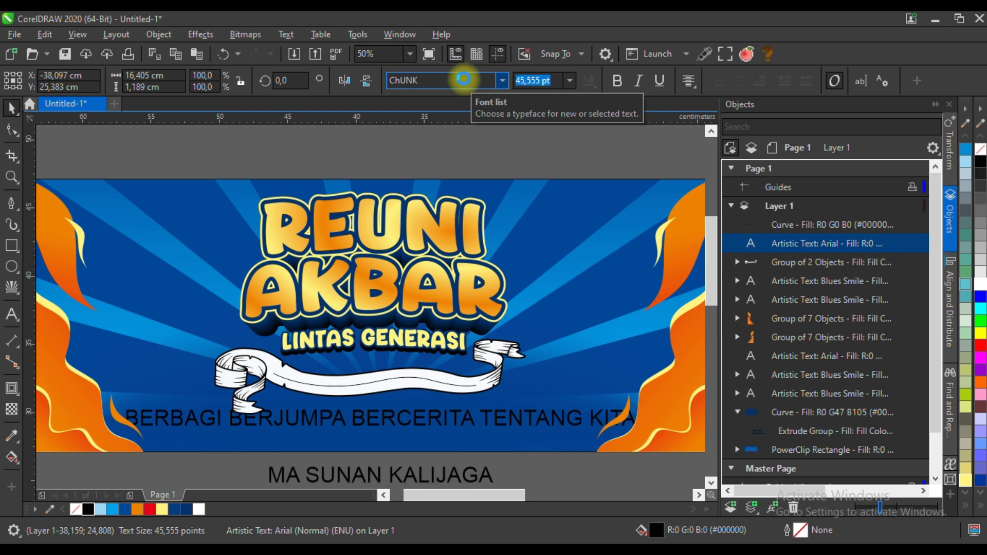
key(BackSpace)
key(BackSpace)
key(BackSpace)
text(eri)
key(Return)
- Compare other fonts on the MA SUNAN KALIJAGA text and apply ConexSSi
click(503, 80)
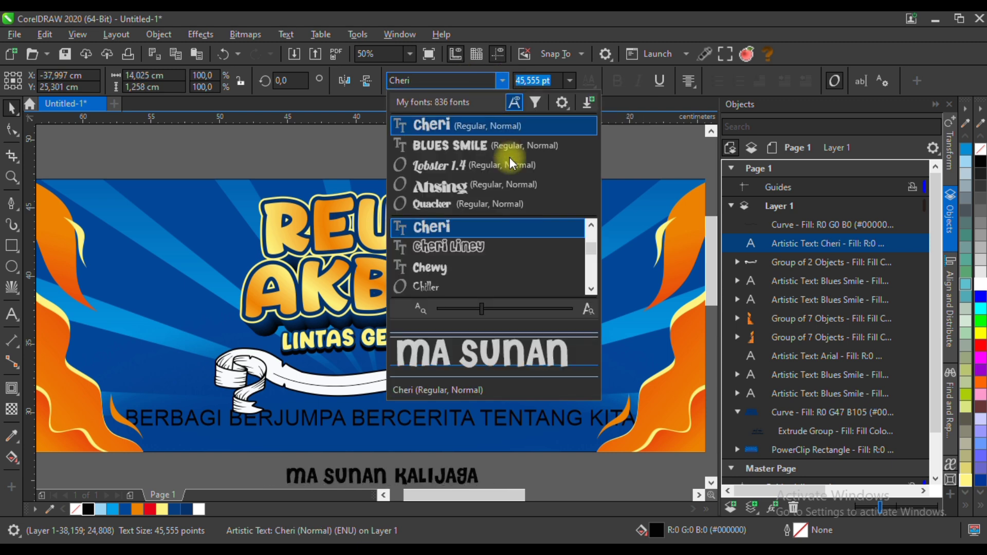
scroll(478, 245, up, 4)
scroll(478, 246, down, 5)
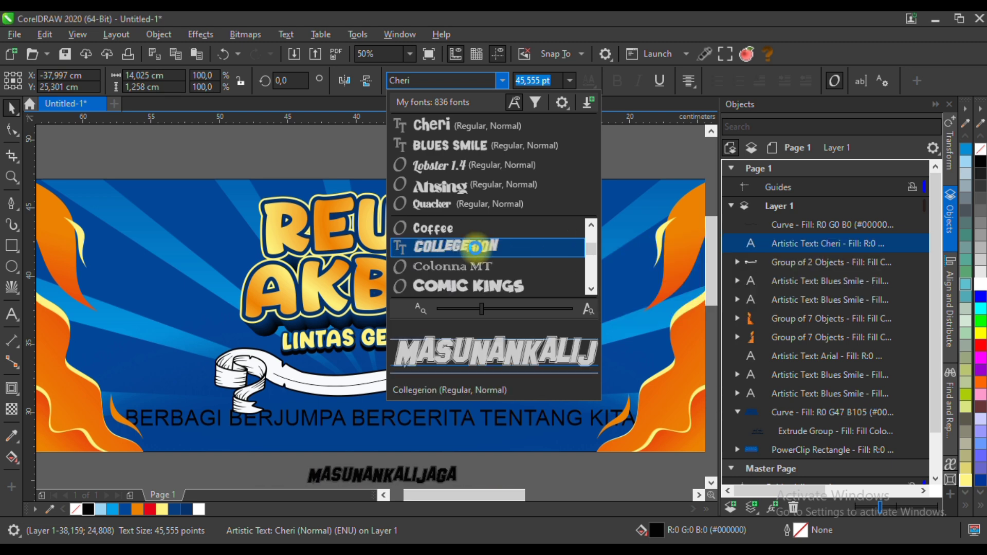
scroll(465, 266, down, 1)
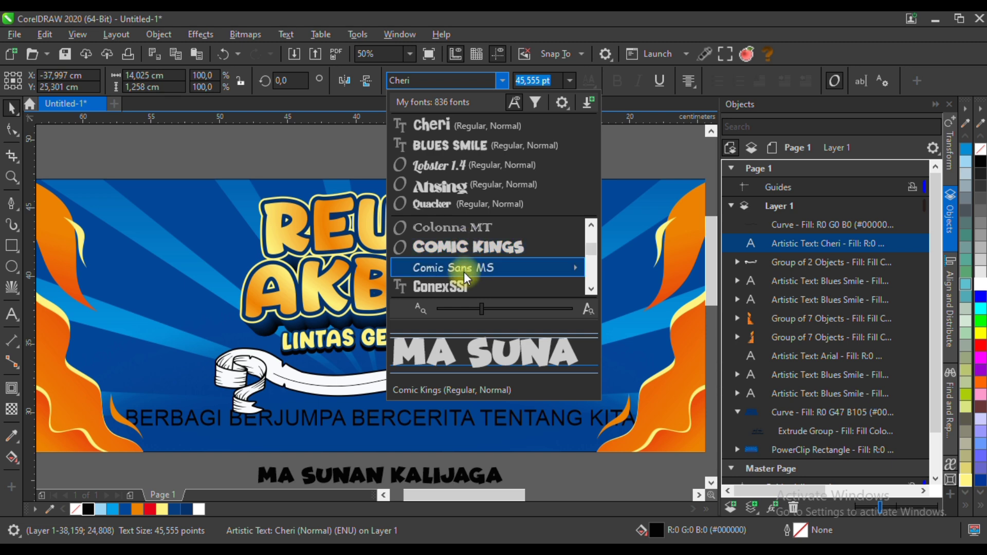
scroll(463, 273, down, 1)
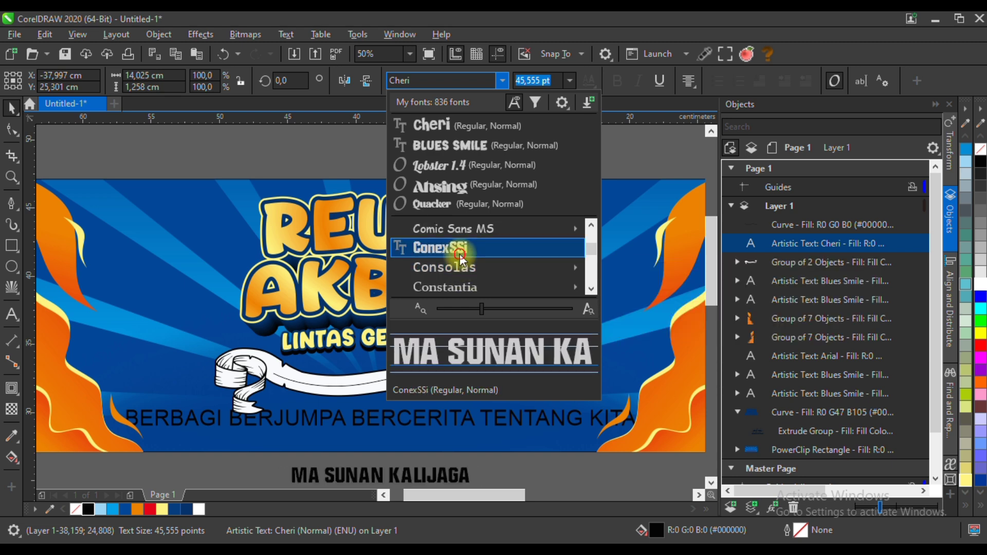
click(460, 255)
- Move the MA SUNAN KALIJAGA text up onto the banner just below the ribbon and widen it to about 13.8 cm
drag(436, 461, 455, 403)
scroll(455, 403, up, 2)
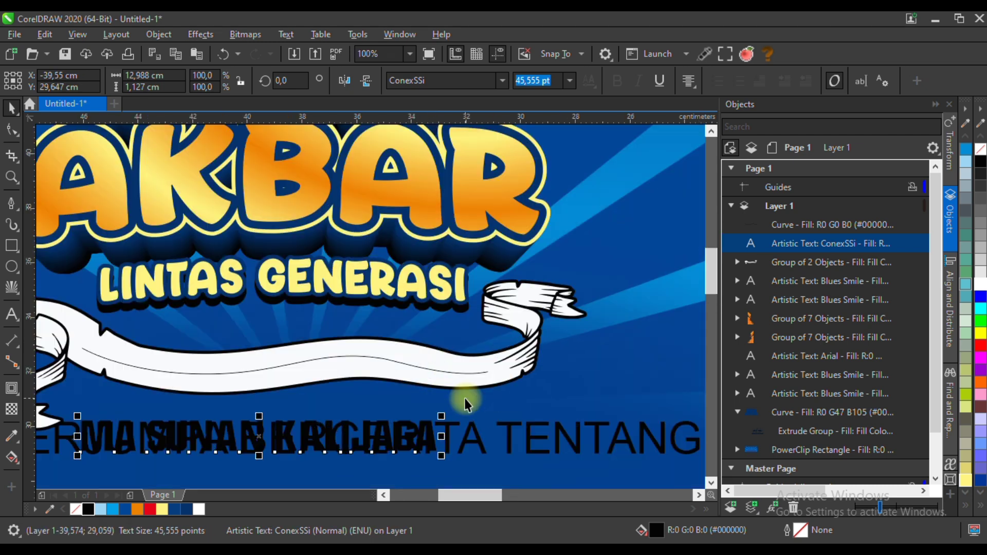
drag(440, 438, 452, 436)
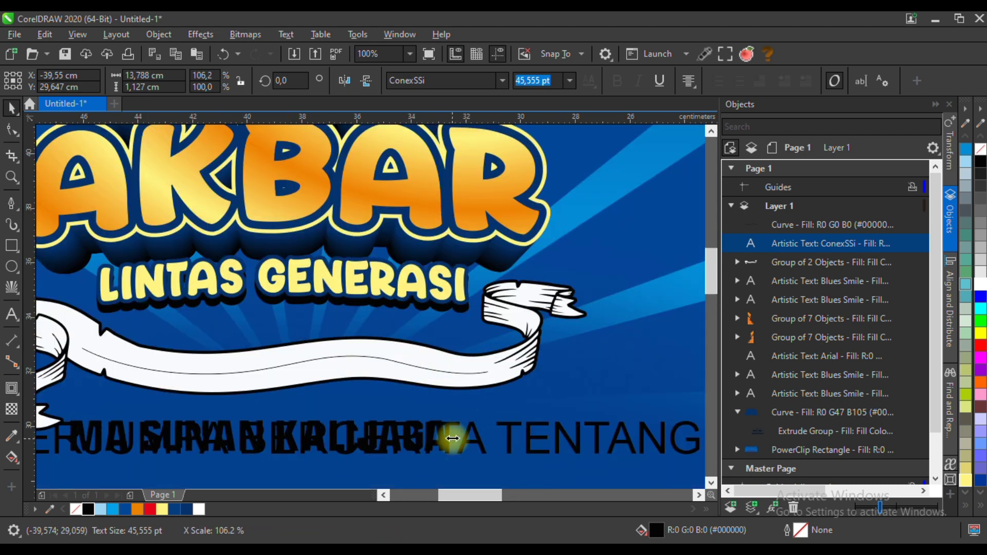
- Bring the MA SUNAN KALIJAGA text forward one level and fit it to the ribbon's curve, starting near the curve's left end
key(ctrl+Page_Up)
click(285, 35)
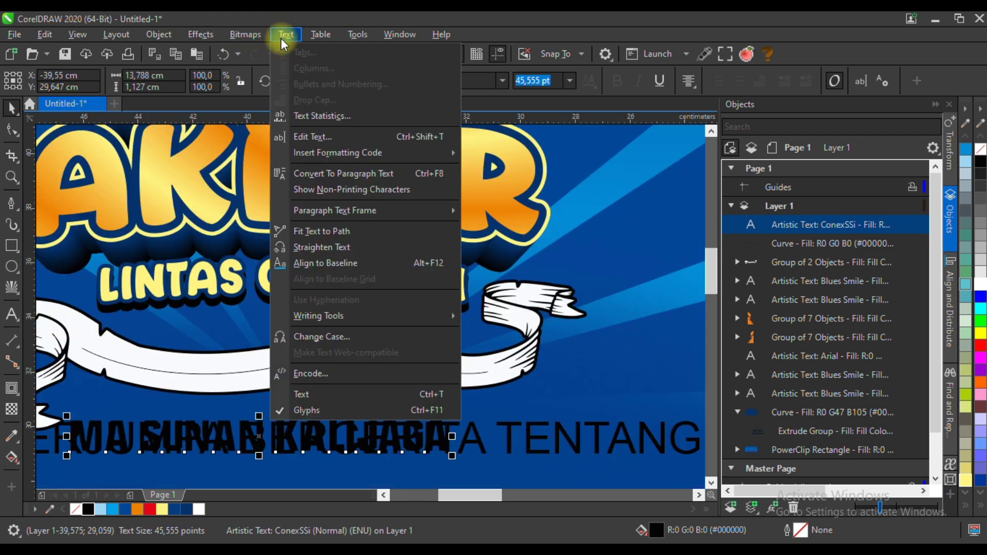
click(321, 232)
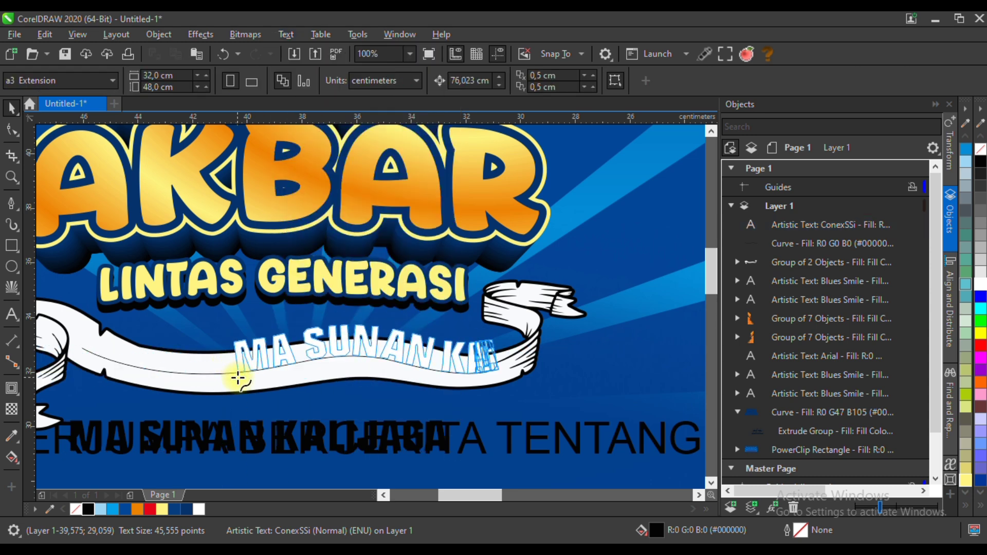
click(98, 355)
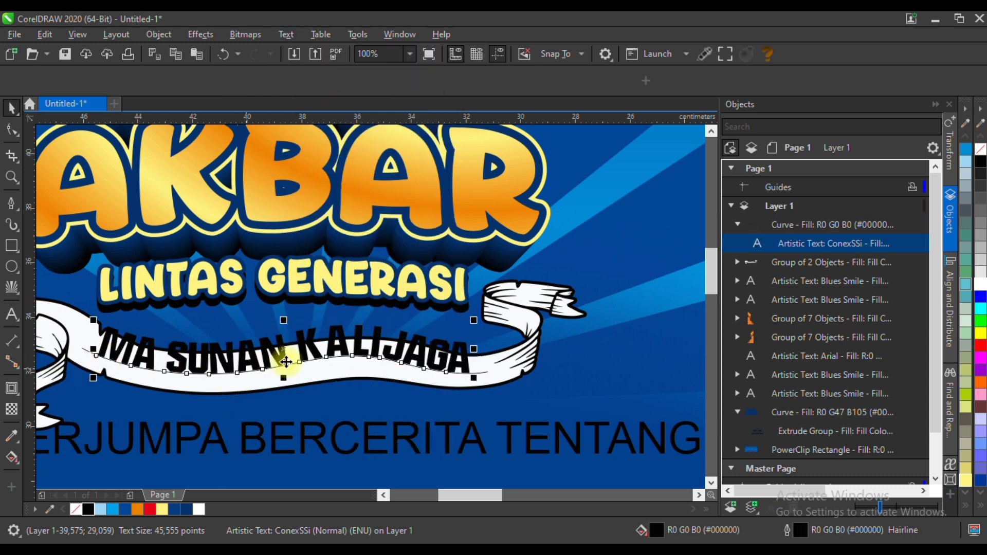
- Shrink the ribbon text to about 35.8 pt and shift it to a vertical offset of about -0.4 cm from its path
scroll(297, 356, up, 2)
drag(302, 332, 308, 368)
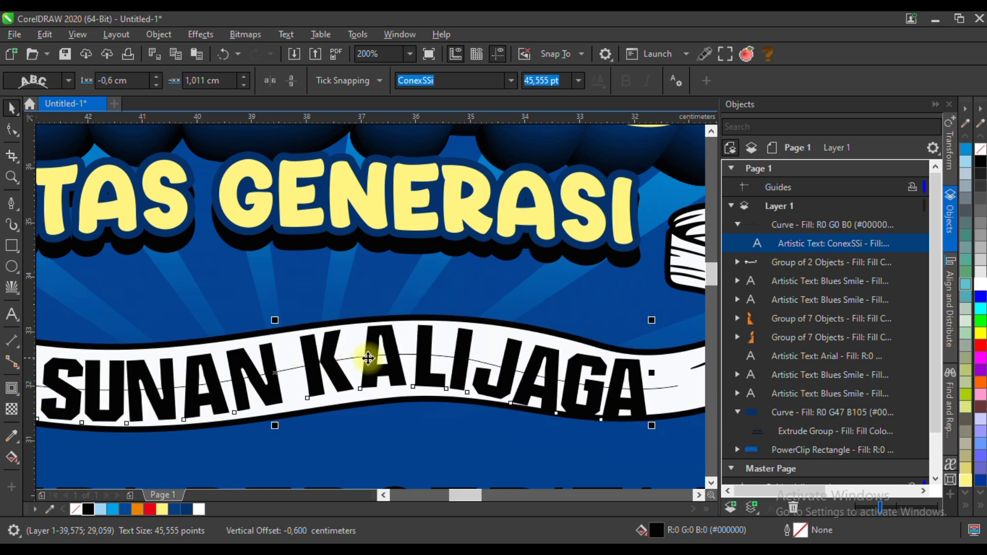
scroll(380, 381, down, 3)
scroll(409, 397, up, 2)
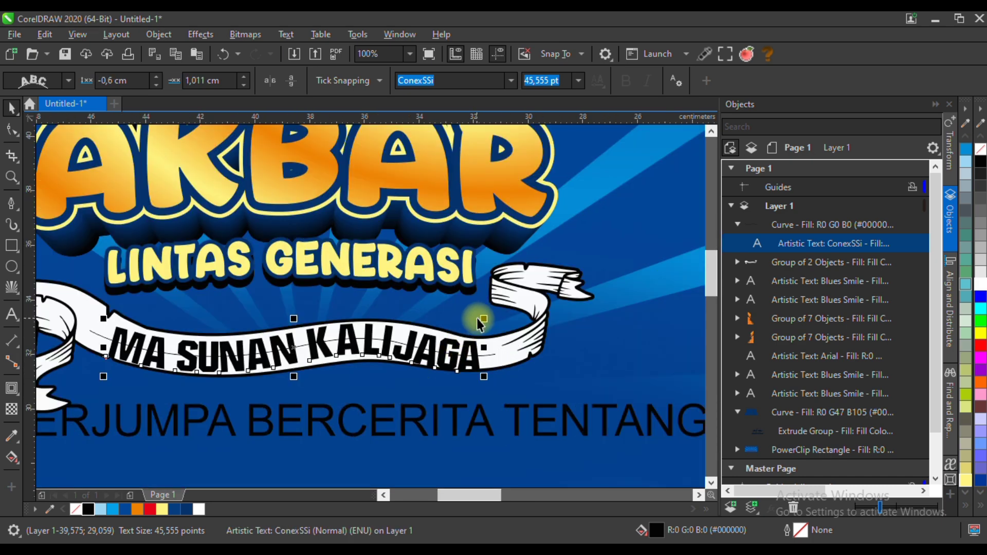
drag(482, 319, 421, 326)
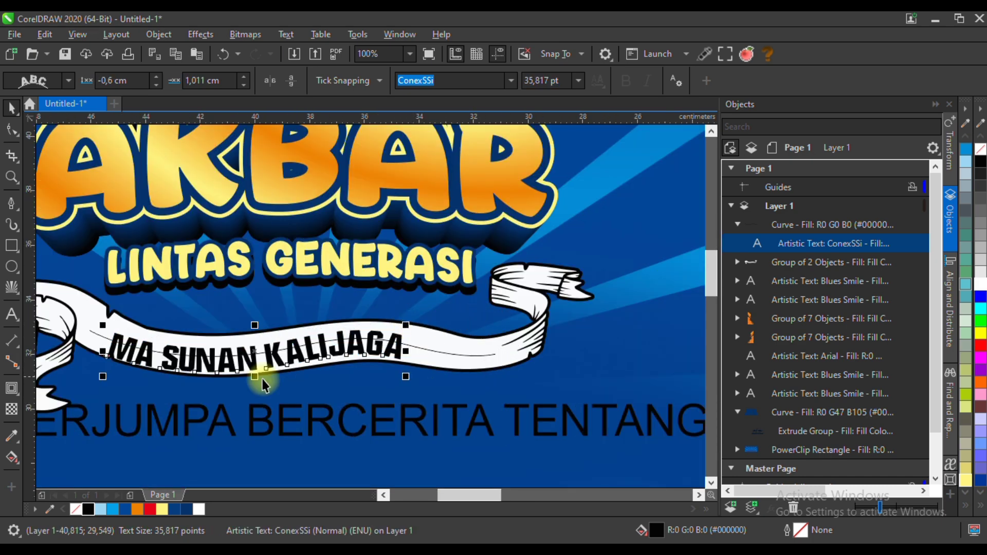
scroll(271, 359, up, 2)
drag(271, 344, 288, 344)
scroll(288, 343, down, 2)
- Compare further fonts on the curved ribbon text and apply Death Star
click(463, 80)
click(515, 81)
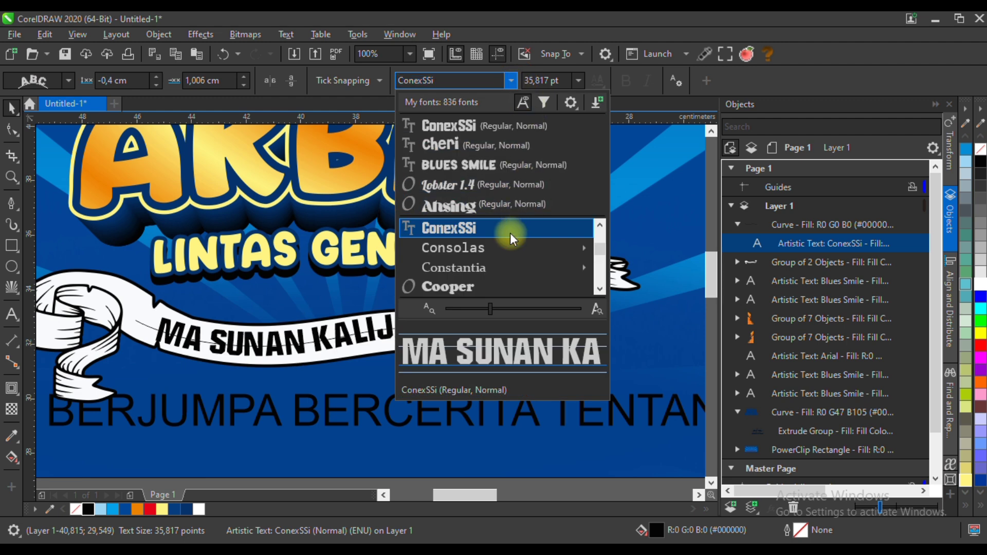
scroll(509, 247, down, 2)
mouse_move(487, 244)
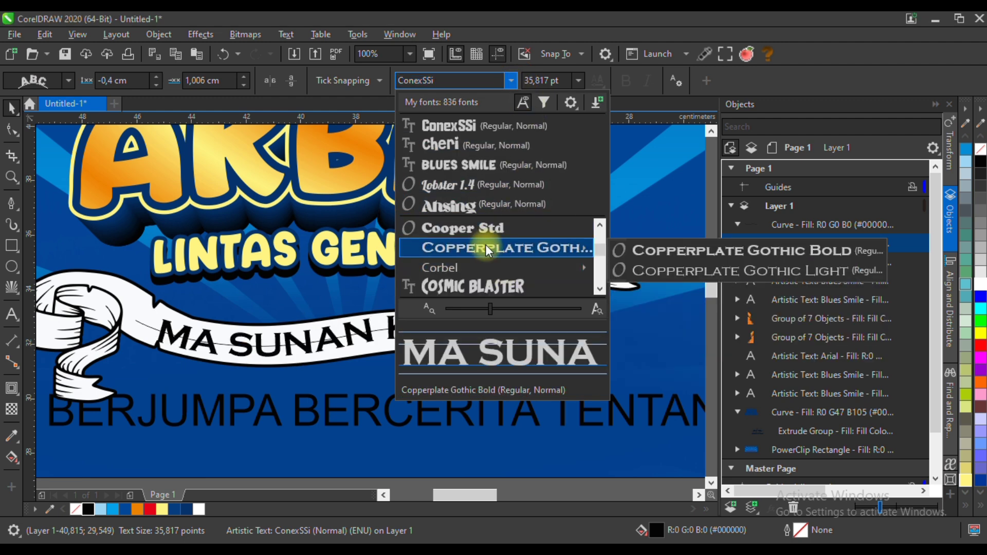
scroll(486, 269, down, 4)
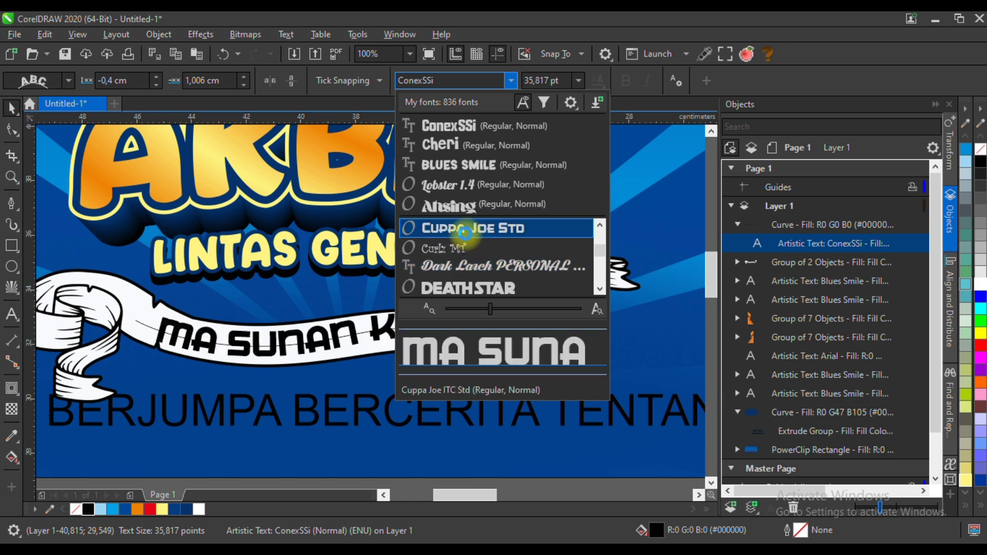
scroll(465, 234, down, 2)
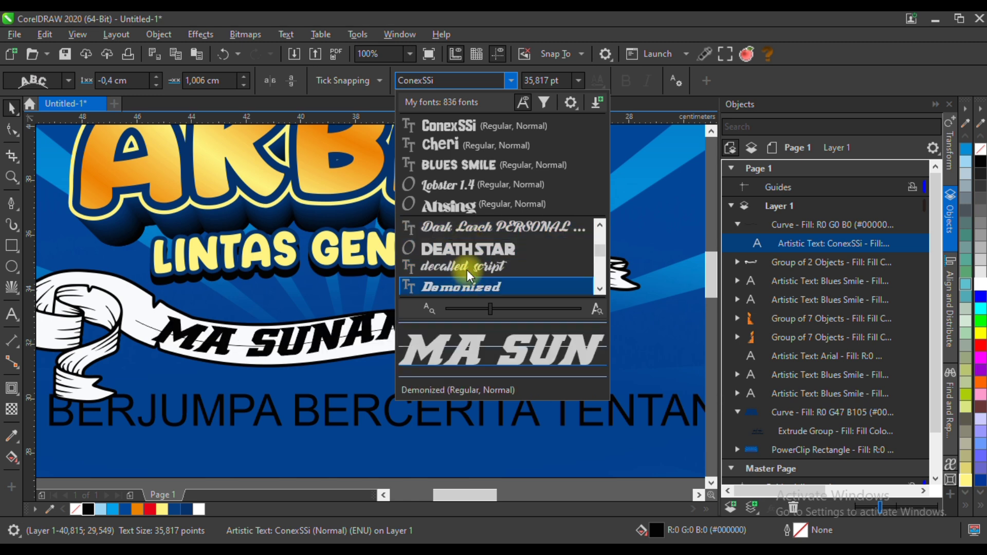
click(465, 251)
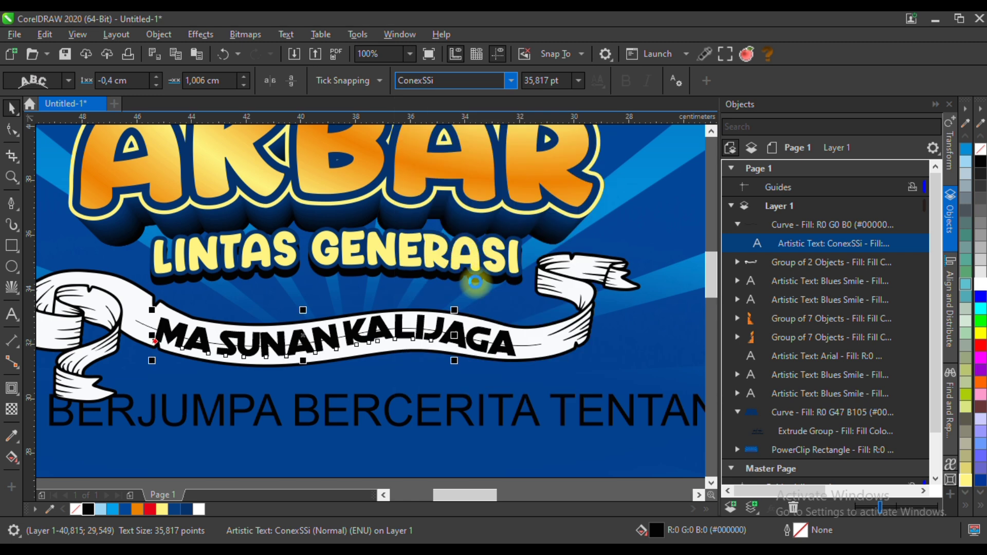
- Widen the letter spacing of the curved MA SUNAN KALIJAGA text with the Shape tool so it spans more of the ribbon
click(15, 129)
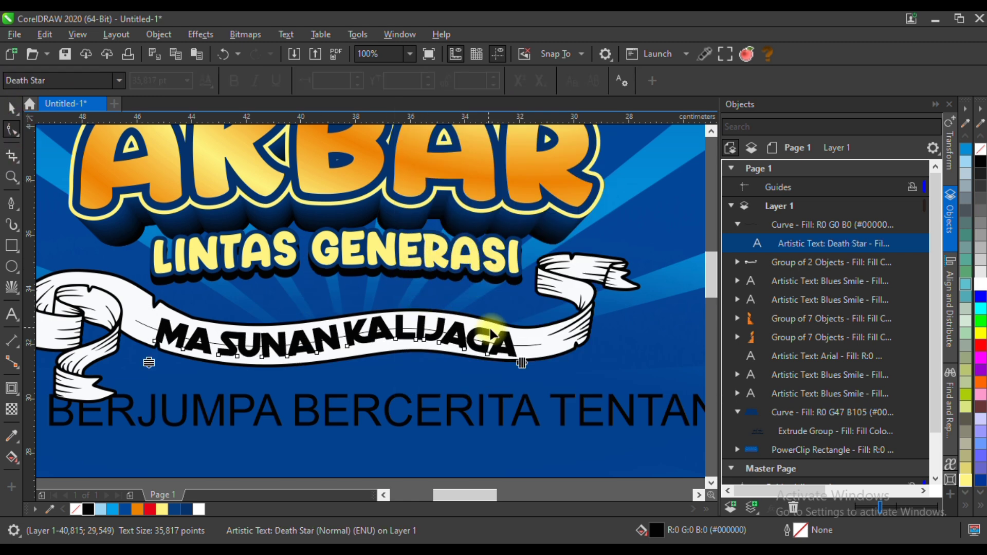
drag(524, 360, 569, 353)
scroll(535, 364, up, 1)
scroll(529, 358, down, 1)
scroll(533, 358, up, 2)
scroll(568, 352, down, 3)
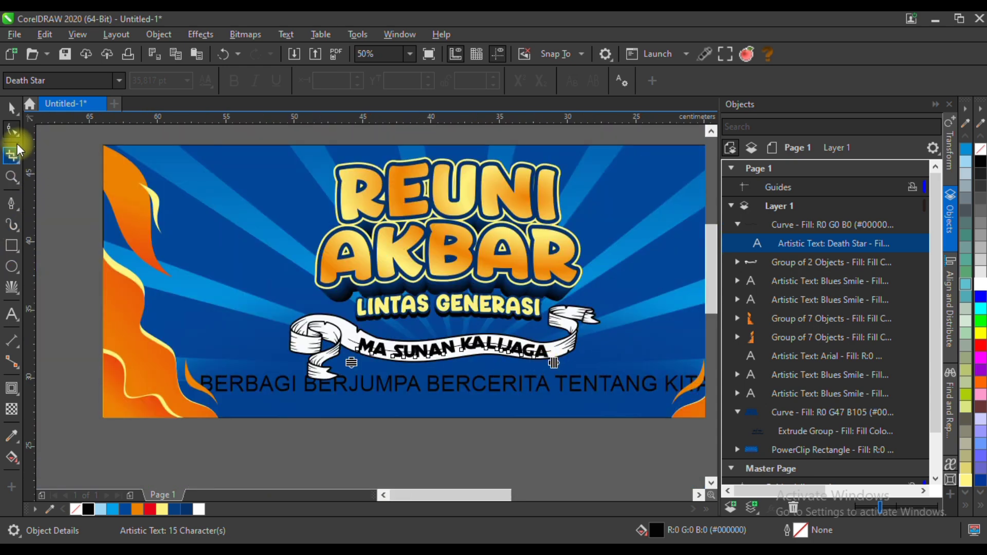
- Slide the ribbon text left along its path to a horizontal offset of about 0.75 cm
click(11, 108)
scroll(438, 342, up, 3)
drag(437, 334, 412, 336)
scroll(411, 337, down, 2)
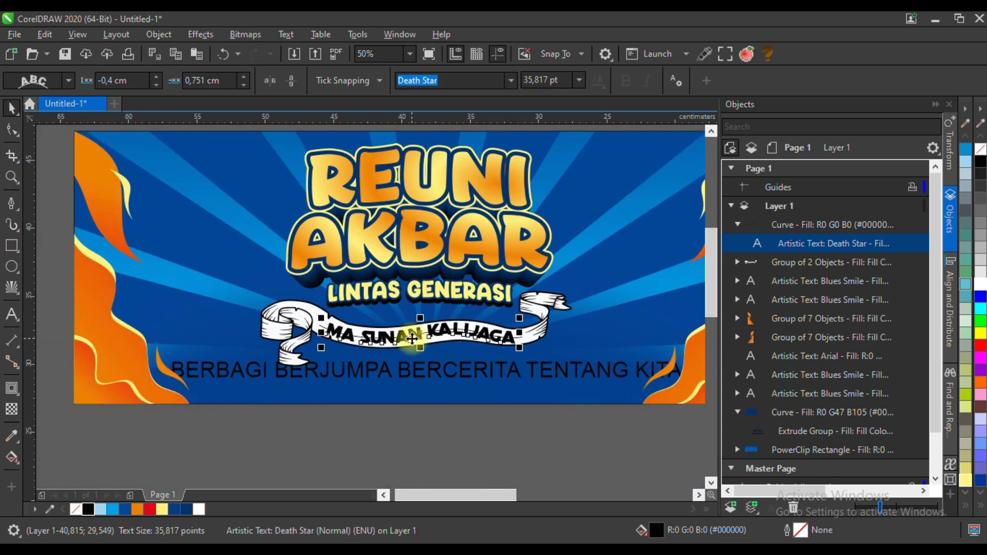
- Delete the guide curve beneath the ribbon text, keeping the curved lettering
scroll(517, 337, up, 1)
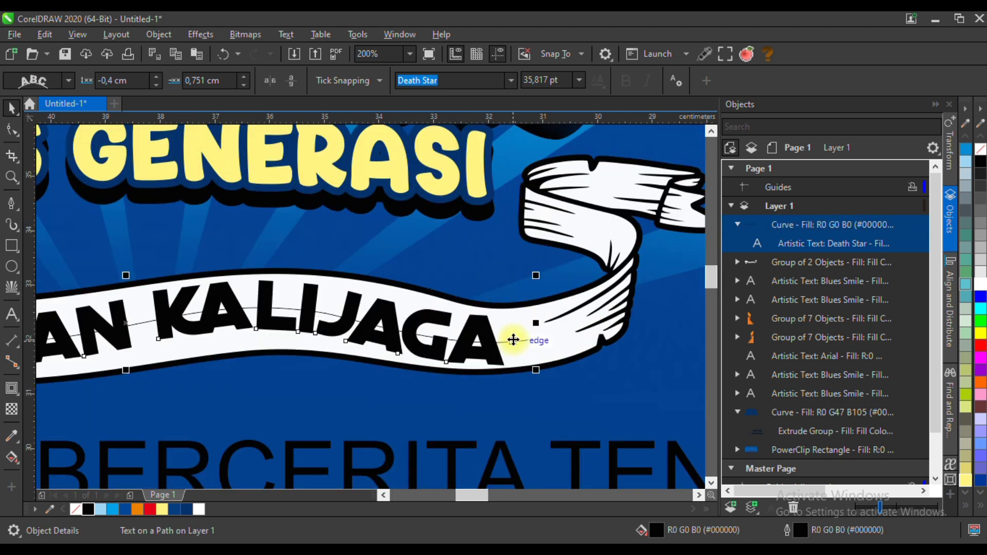
click(513, 340)
key(Delete)
scroll(452, 335, down, 1)
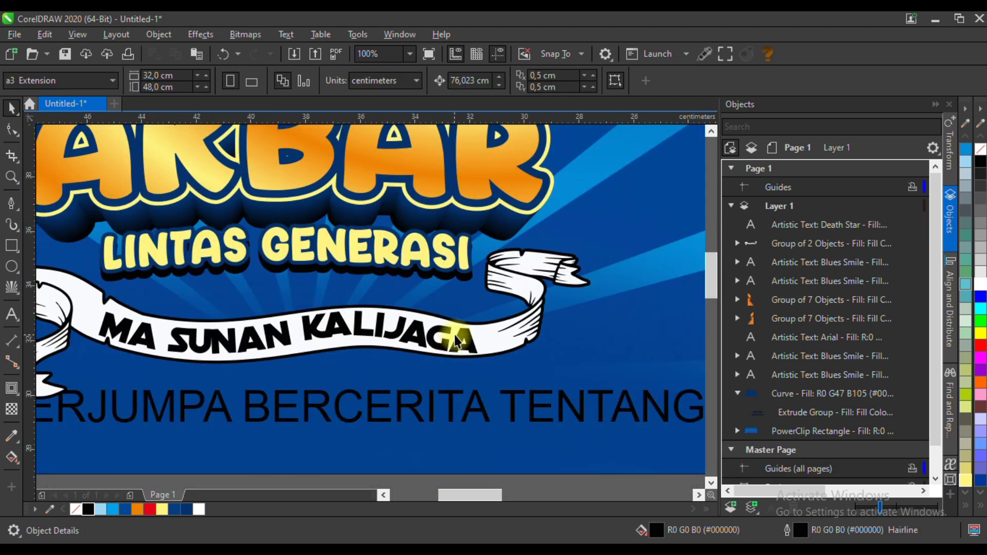
- Fill the curved MA SUNAN KALIJAGA text with the dark blue R0 G47 B105 from the document colours
click(459, 341)
scroll(462, 350, down, 1)
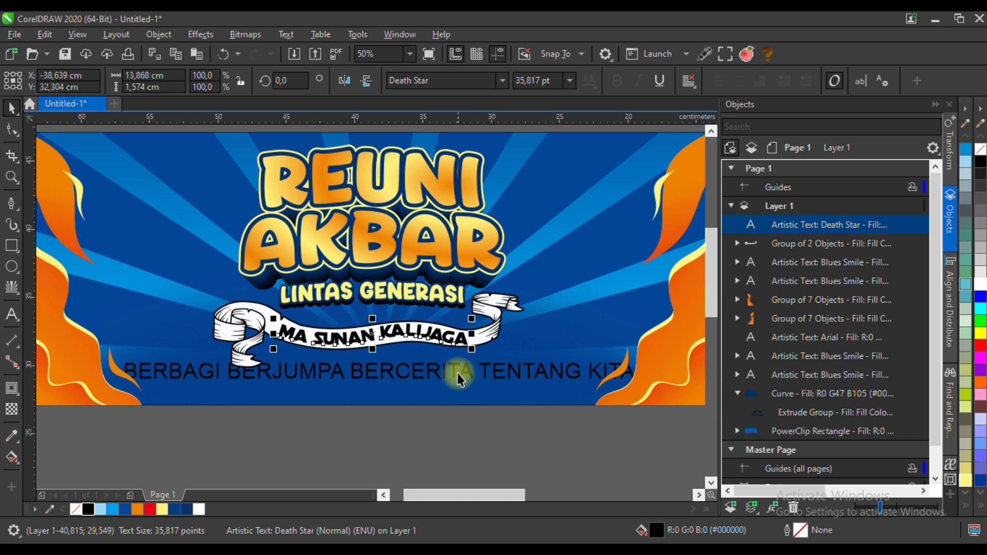
click(184, 511)
click(335, 447)
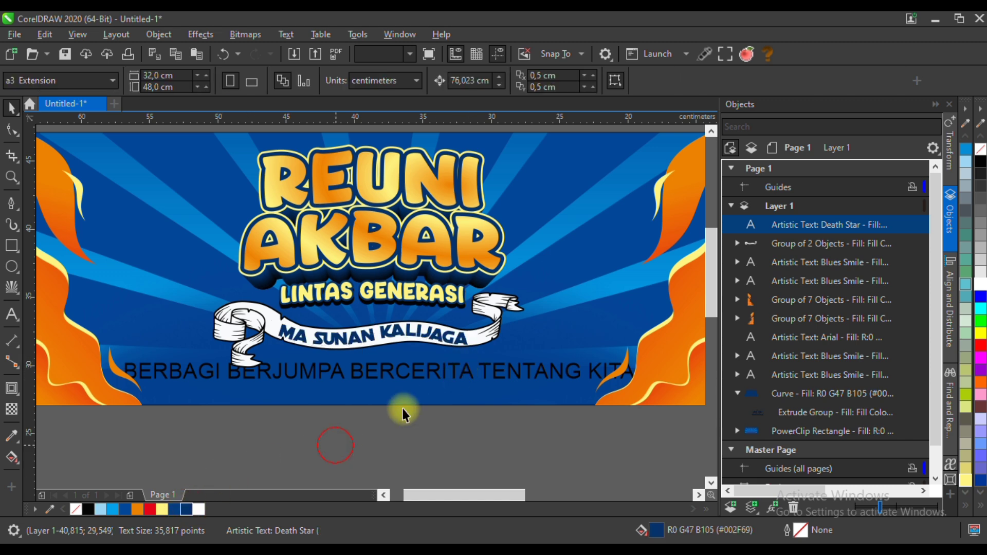
- Shrink the BERBAGI BERJUMPA BERCERITA TENTANG KITA text to about 35.7 pt, place it near the banner's bottom edge and centre it horizontally on the background
click(435, 372)
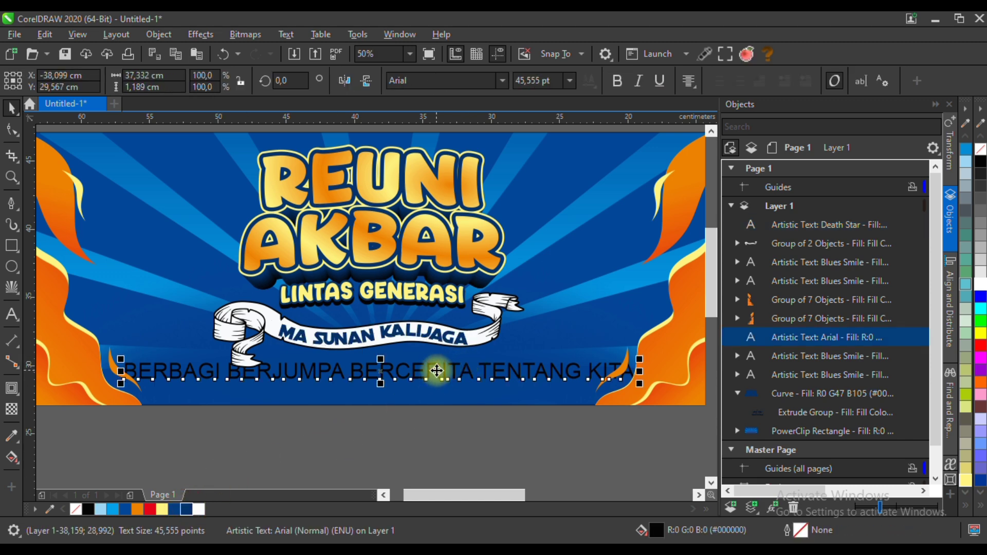
drag(643, 362, 585, 360)
drag(420, 375, 422, 389)
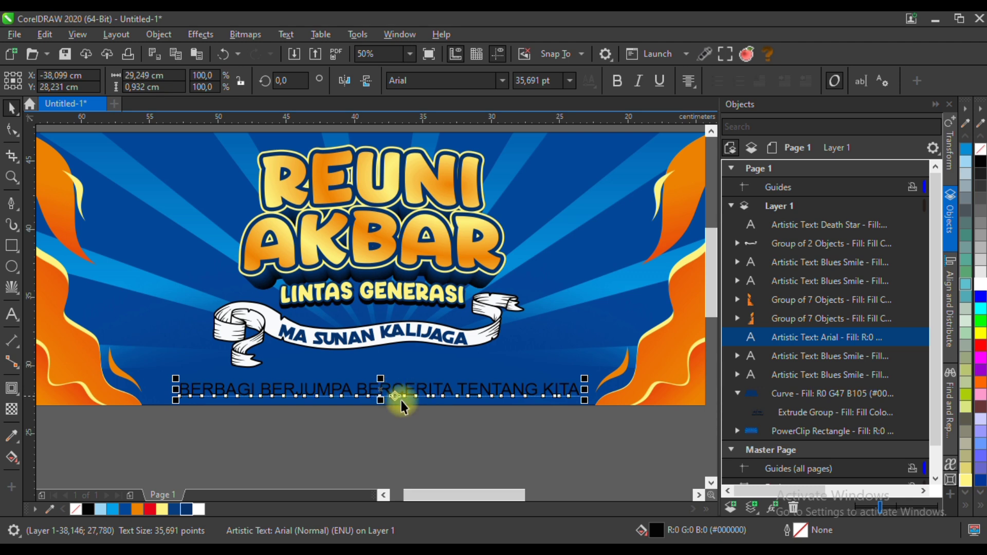
shift+click(437, 373)
key(c)
click(476, 430)
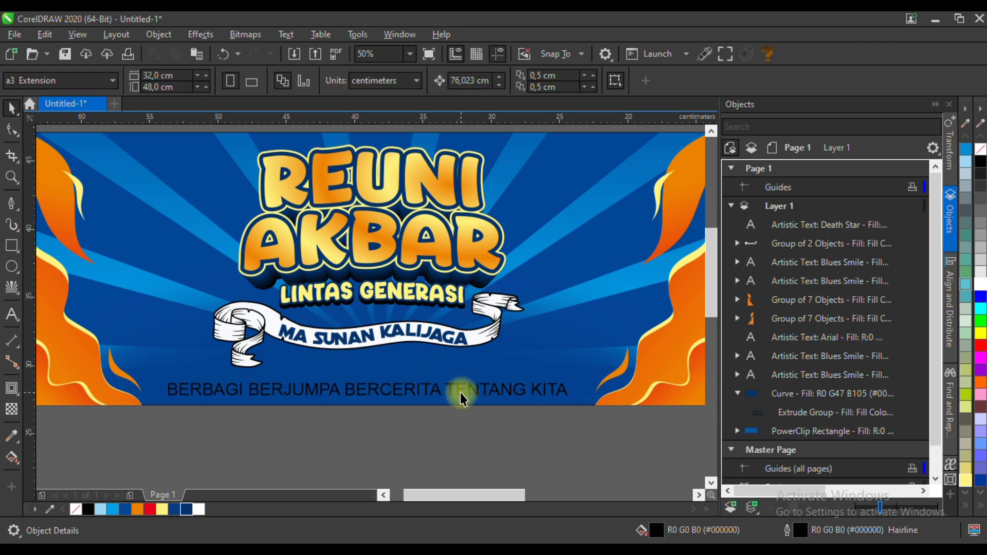
- Set the font of the BERBAGI BERJUMPA BERCERITA TENTANG KITA text to Lilita One
click(461, 392)
click(456, 390)
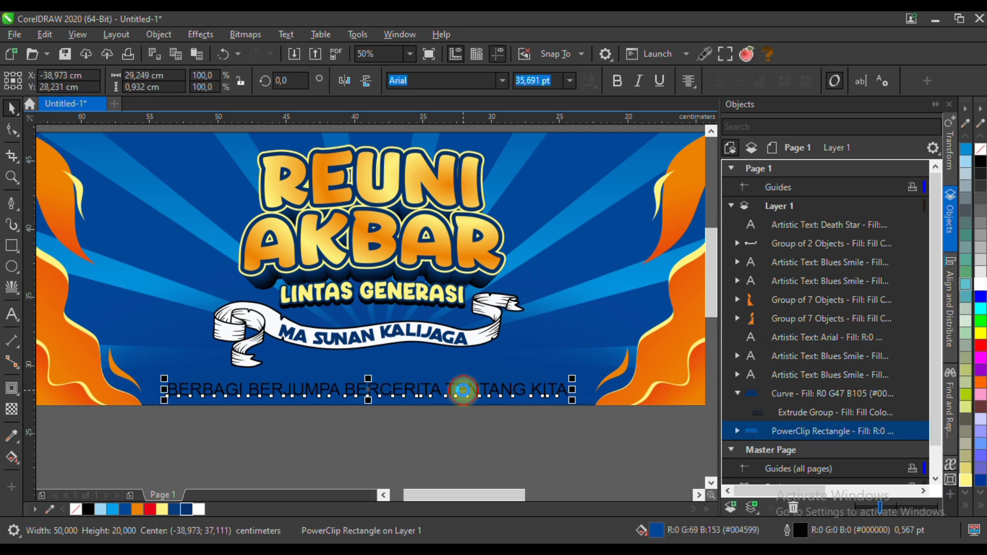
click(503, 80)
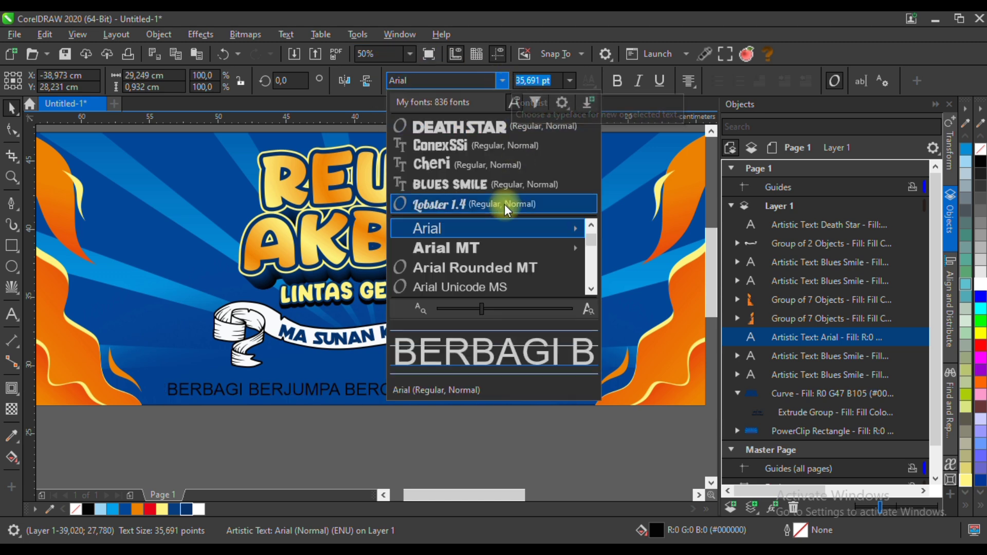
scroll(489, 247, down, 8)
scroll(466, 257, down, 15)
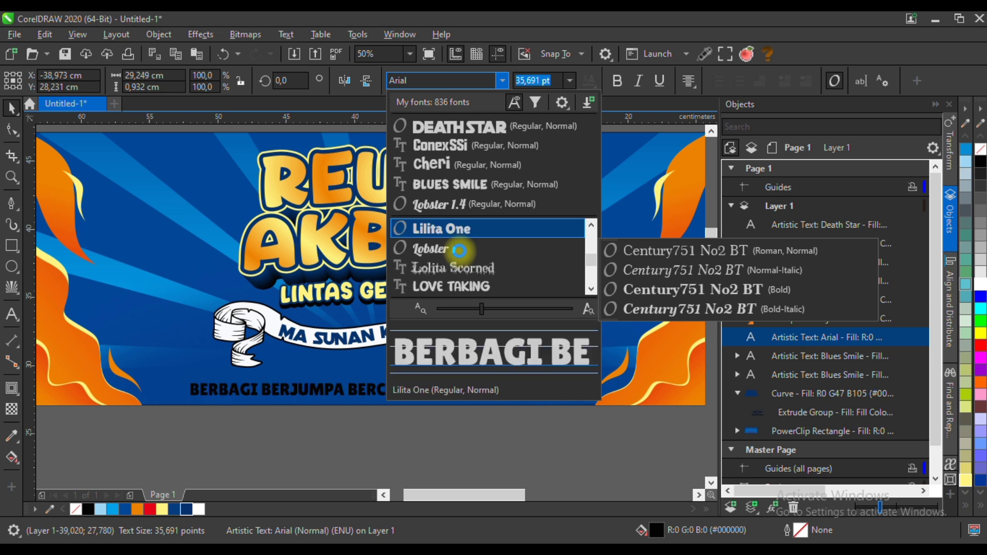
click(464, 230)
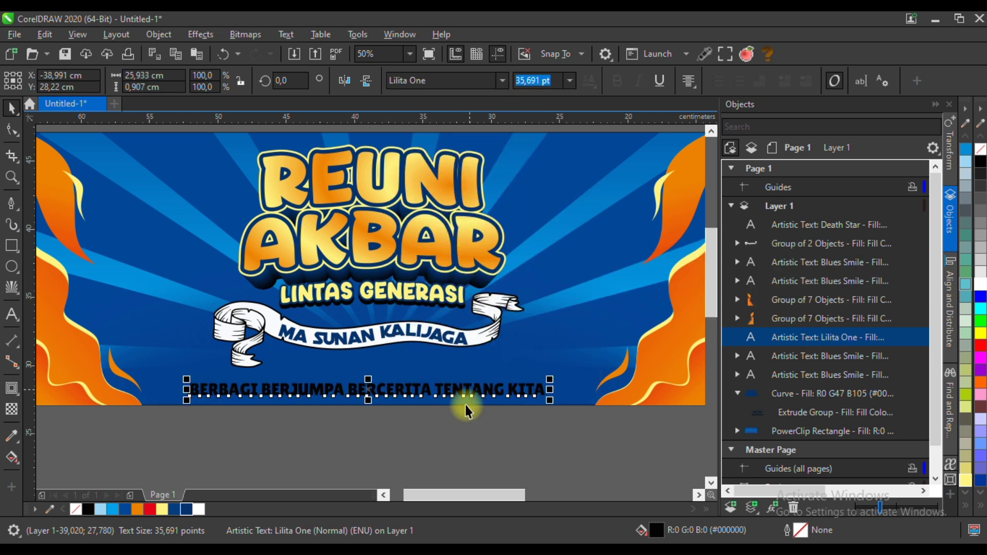
- Fill the BERBAGI BERJUMPA BERCERITA TENTANG KITA text with the very dark blue R0 G29 B79 (#001D4F)
click(188, 509)
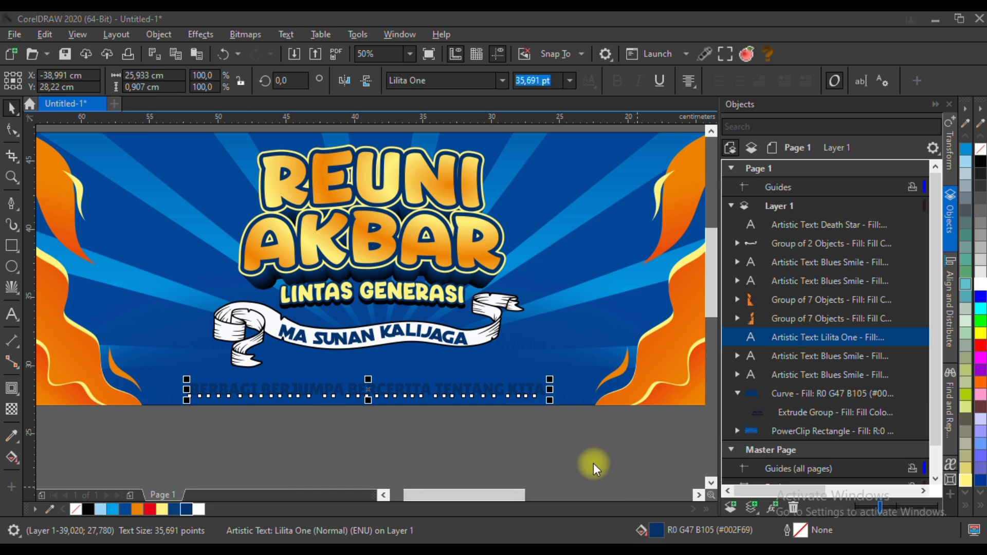
key(shift+F11)
click(303, 152)
drag(458, 294, 458, 311)
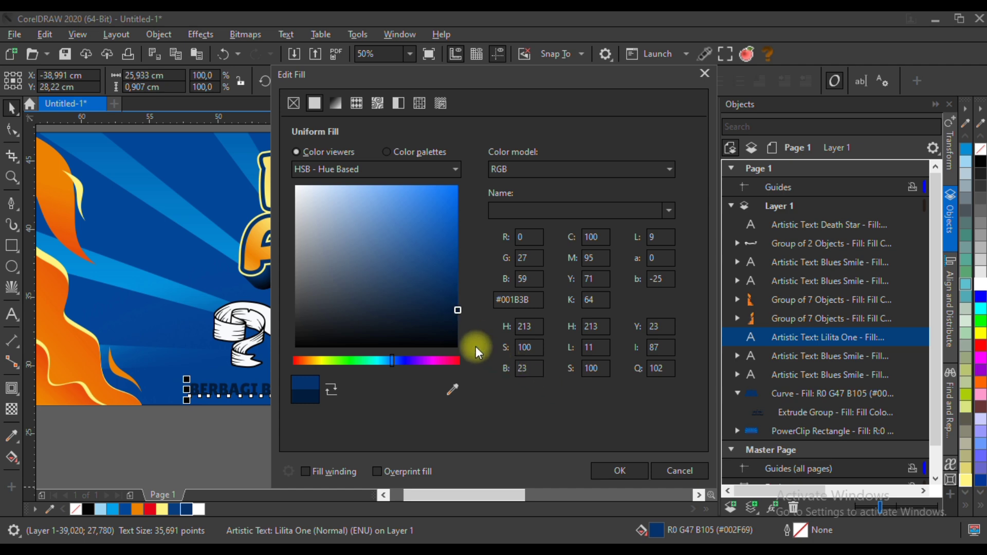
drag(403, 361, 394, 359)
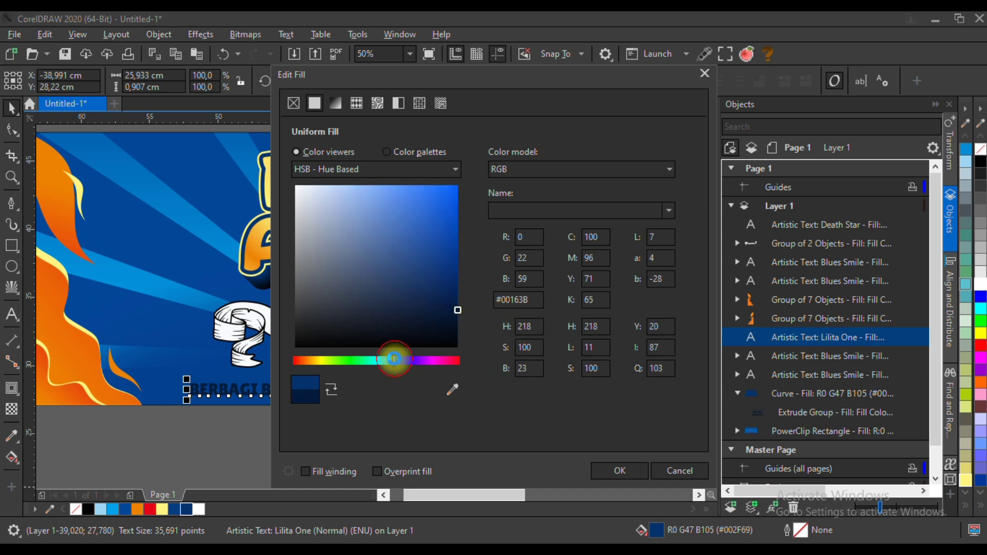
click(457, 298)
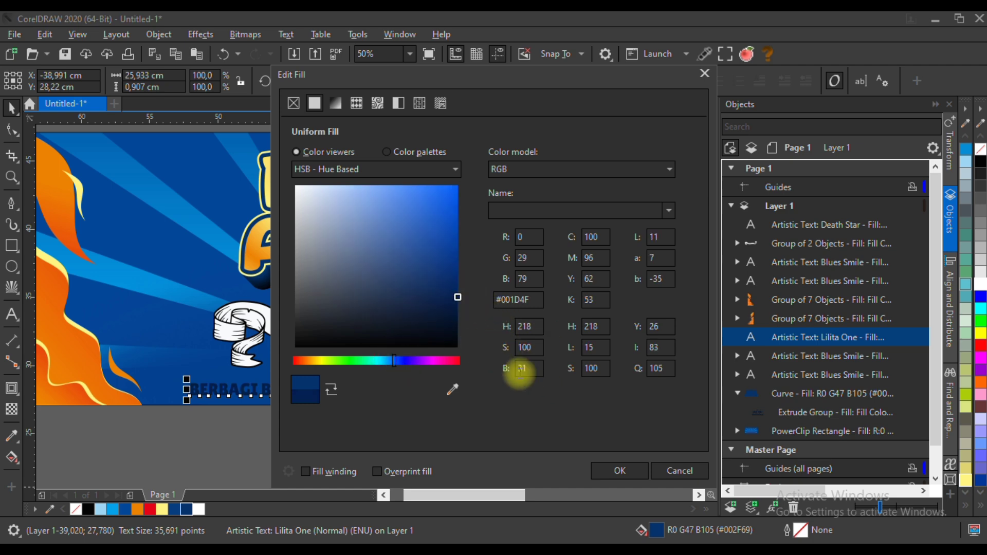
click(599, 469)
- Give the dark blue slogan text a white 8 pt outline with rounded corners, placed behind the fill
scroll(391, 398, up, 2)
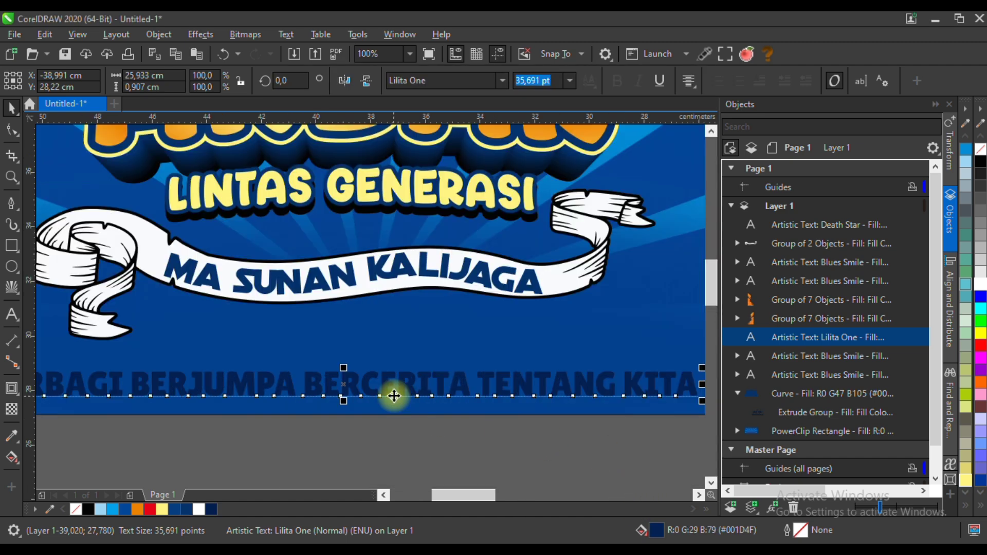
right_click(199, 509)
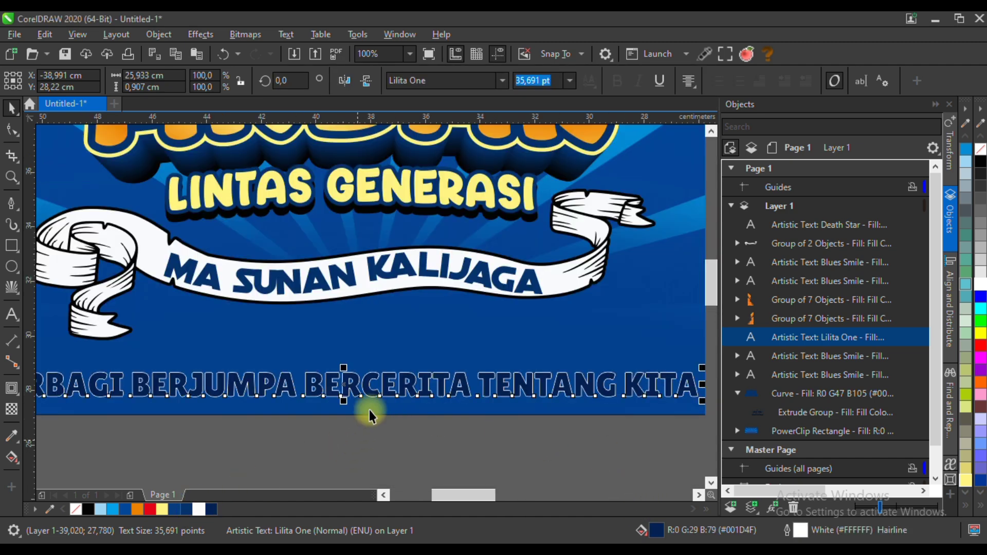
key(F12)
click(405, 229)
click(387, 342)
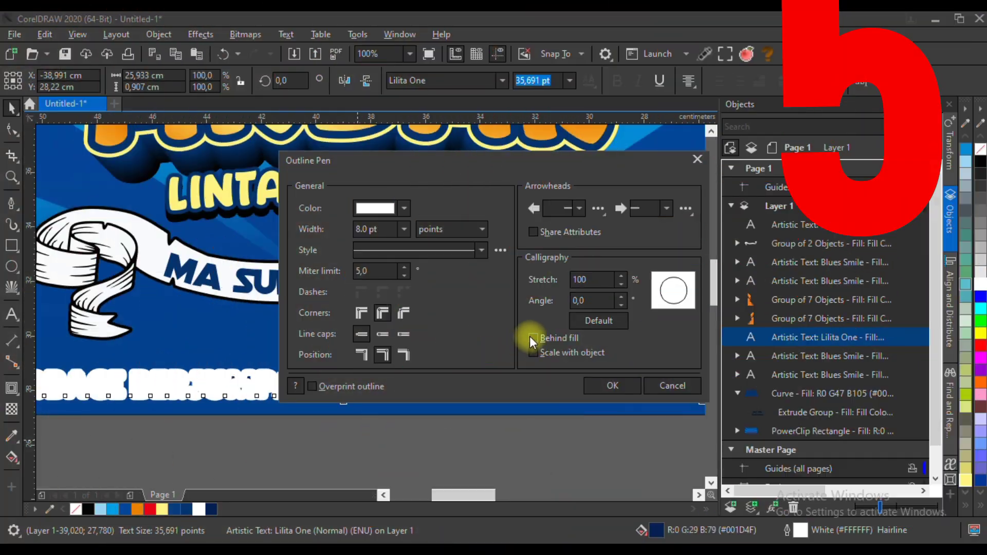
click(534, 338)
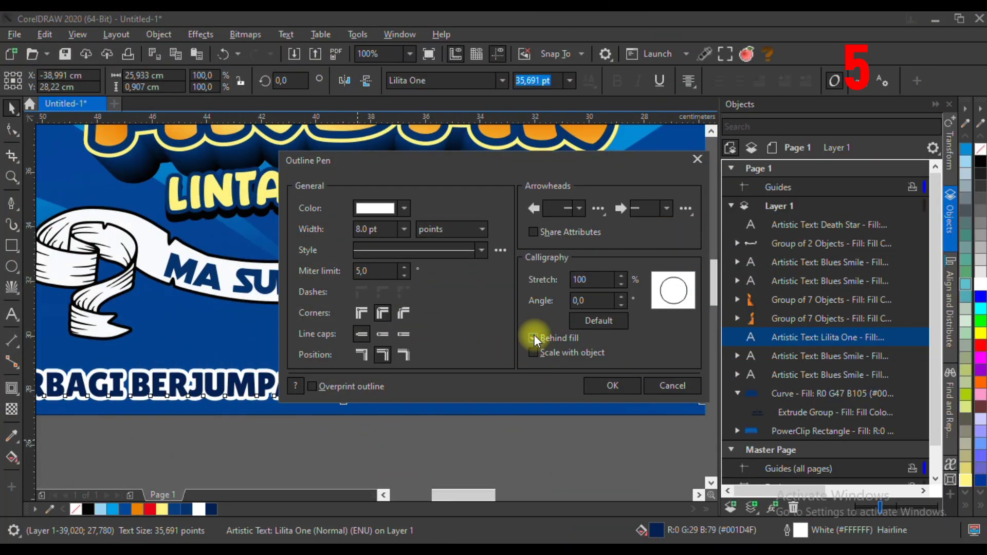
click(612, 386)
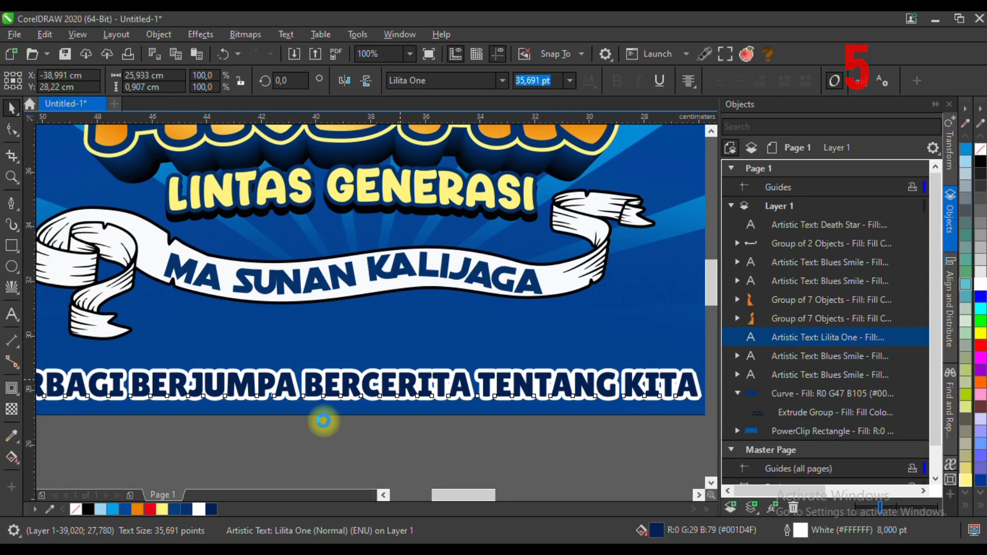
- Duplicate the slogan text in front of everything and colour the copy's fill and outline deep yellow C0 M20 Y100 K0
key(ctrl+Home)
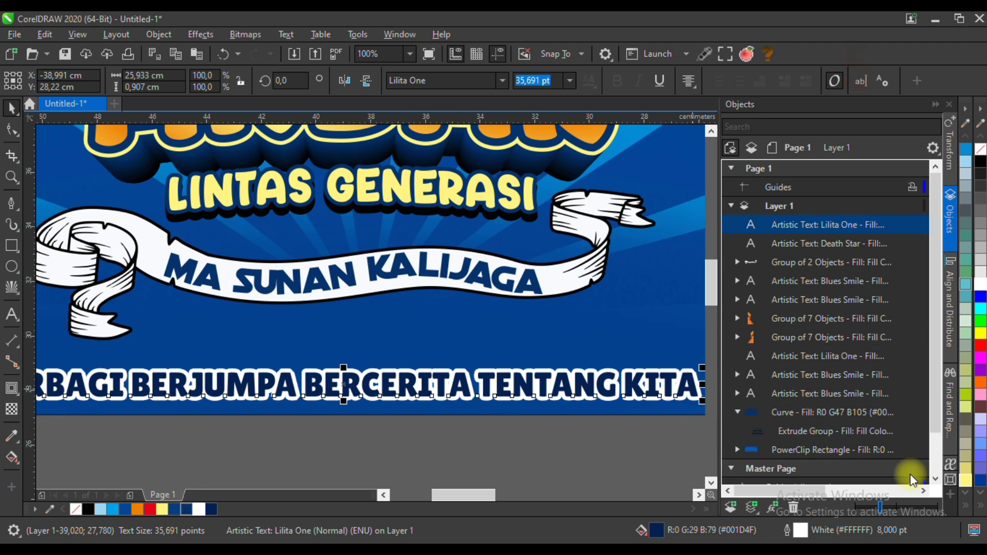
click(966, 506)
click(939, 191)
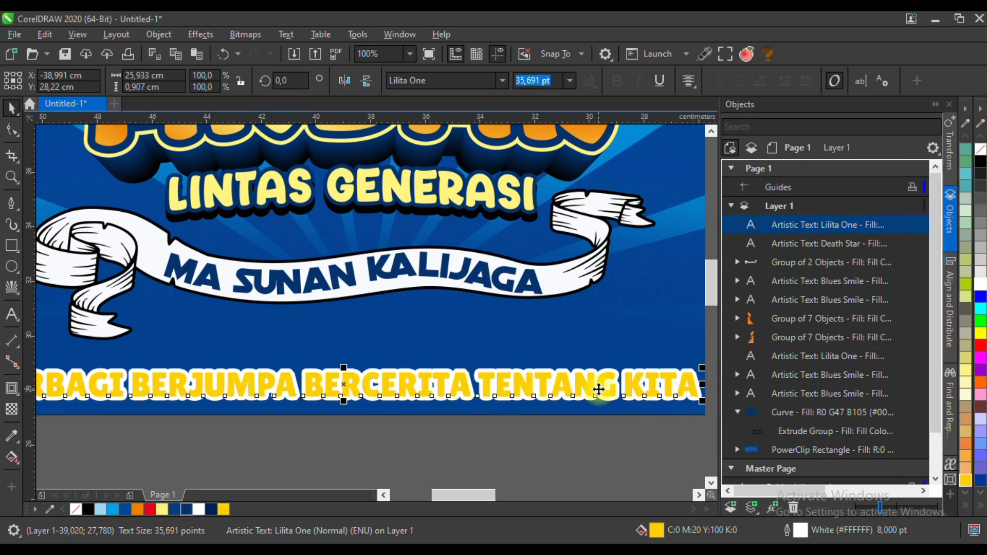
right_click(223, 509)
- Set the yellow slogan copy's outline to 16 pt and order it behind the white-outlined dark blue text
key(F12)
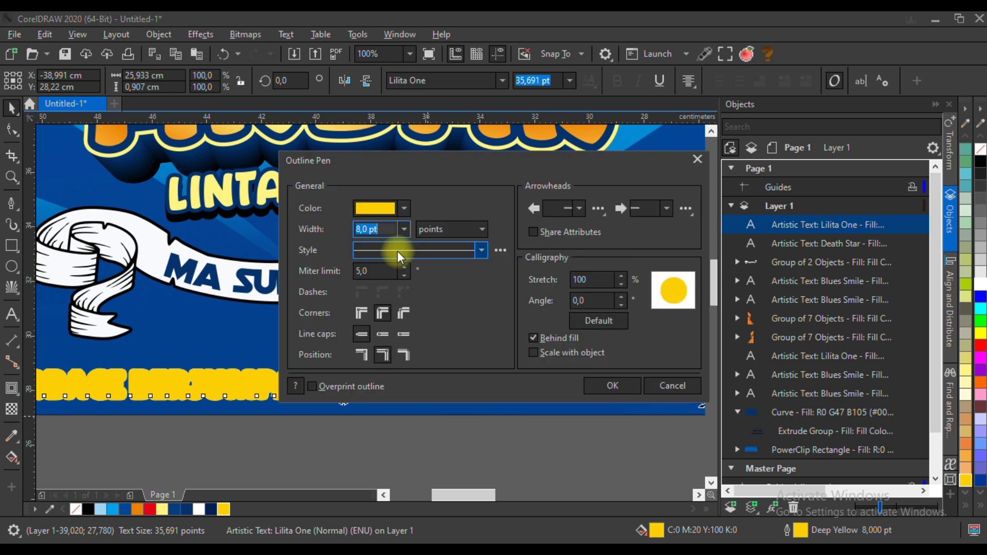
click(404, 229)
click(382, 370)
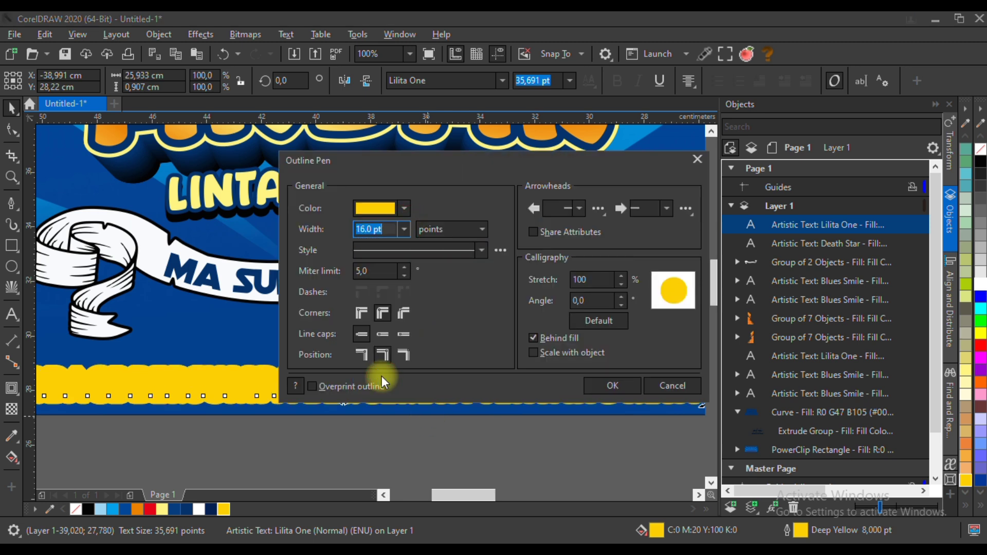
click(613, 386)
key(ctrl+Page_Down)
key(ctrl+Page_Down)
key(ctrl+Page_Down)
key(ctrl+Page_Down)
key(ctrl+Page_Down)
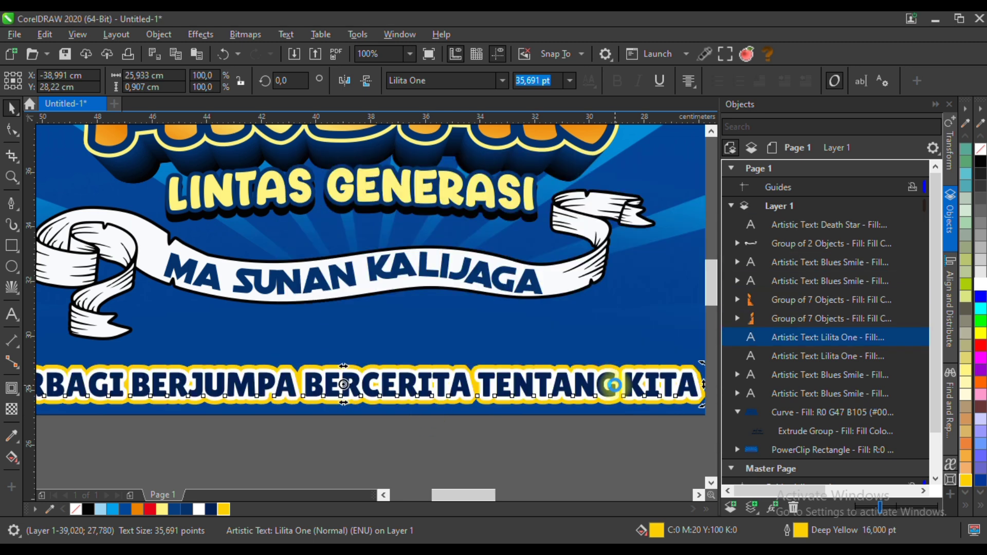
- Copy the yellow slogan layer about 0.23 cm downward, colour its fill and outline orange, and order it behind the yellow layer
scroll(293, 403, up, 5)
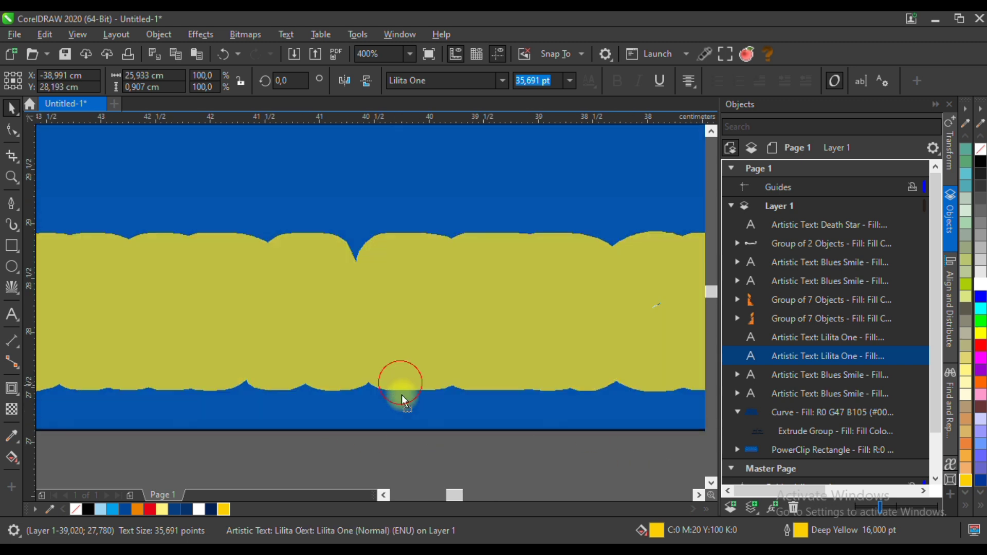
drag(401, 399, 402, 403)
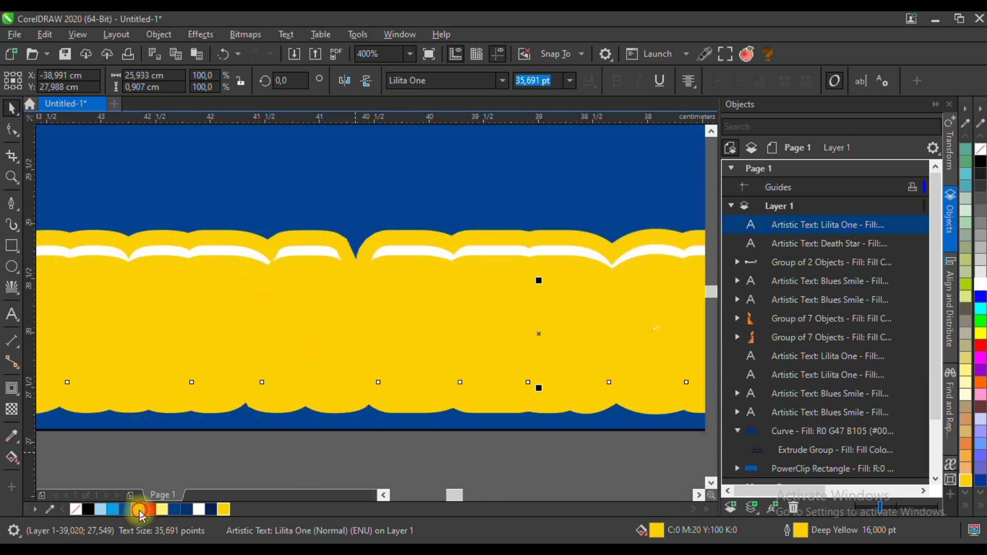
click(139, 509)
key(ctrl+Page_Down)
key(ctrl+Page_Down)
key(ctrl+Page_Down)
key(ctrl+Page_Down)
key(ctrl+Page_Down)
key(ctrl+Page_Down)
key(ctrl+Page_Down)
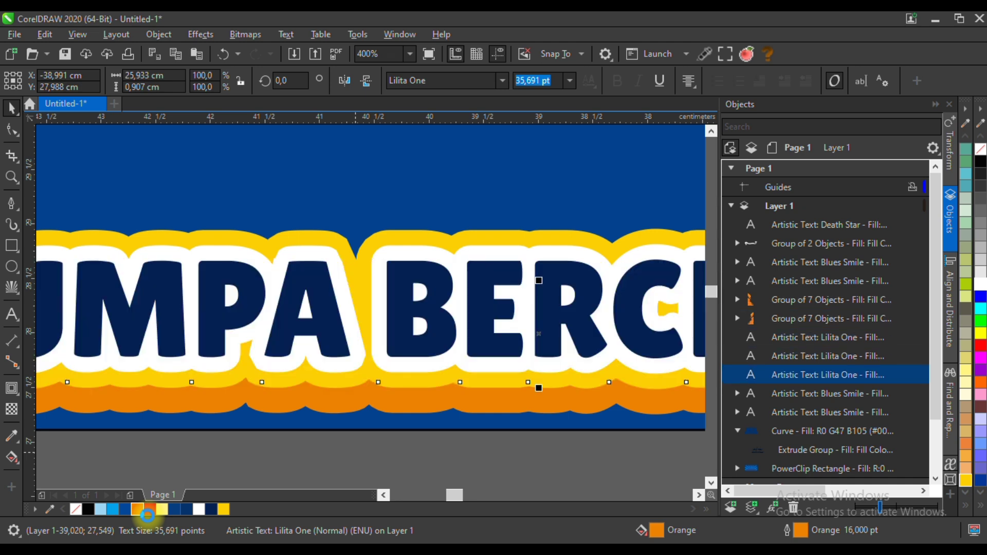
- Move the orange slogan layer slightly upward to about Y 28.016 cm, reducing its offset below the yellow layer
scroll(400, 405, up, 4)
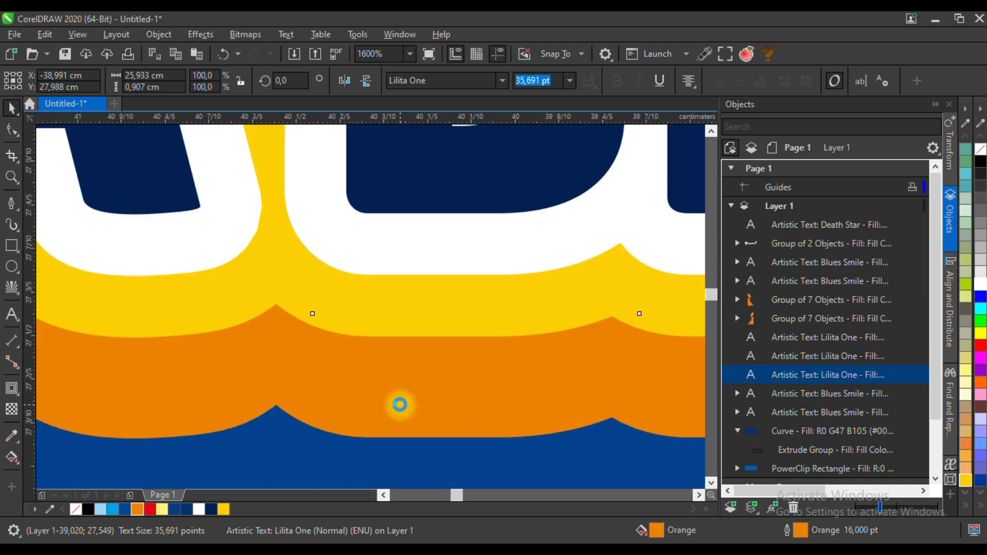
scroll(401, 405, up, 1)
drag(395, 393, 394, 368)
scroll(339, 304, down, 5)
scroll(356, 295, down, 2)
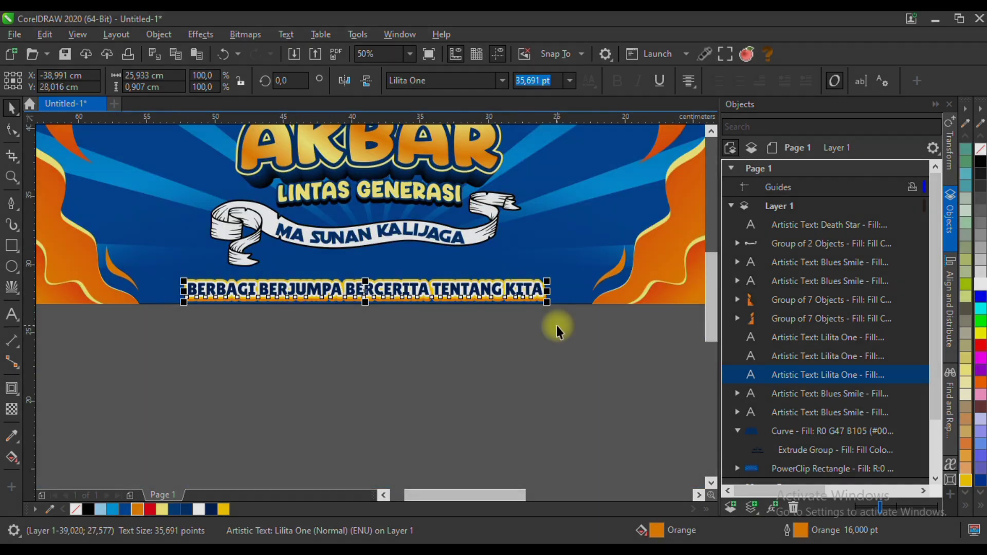